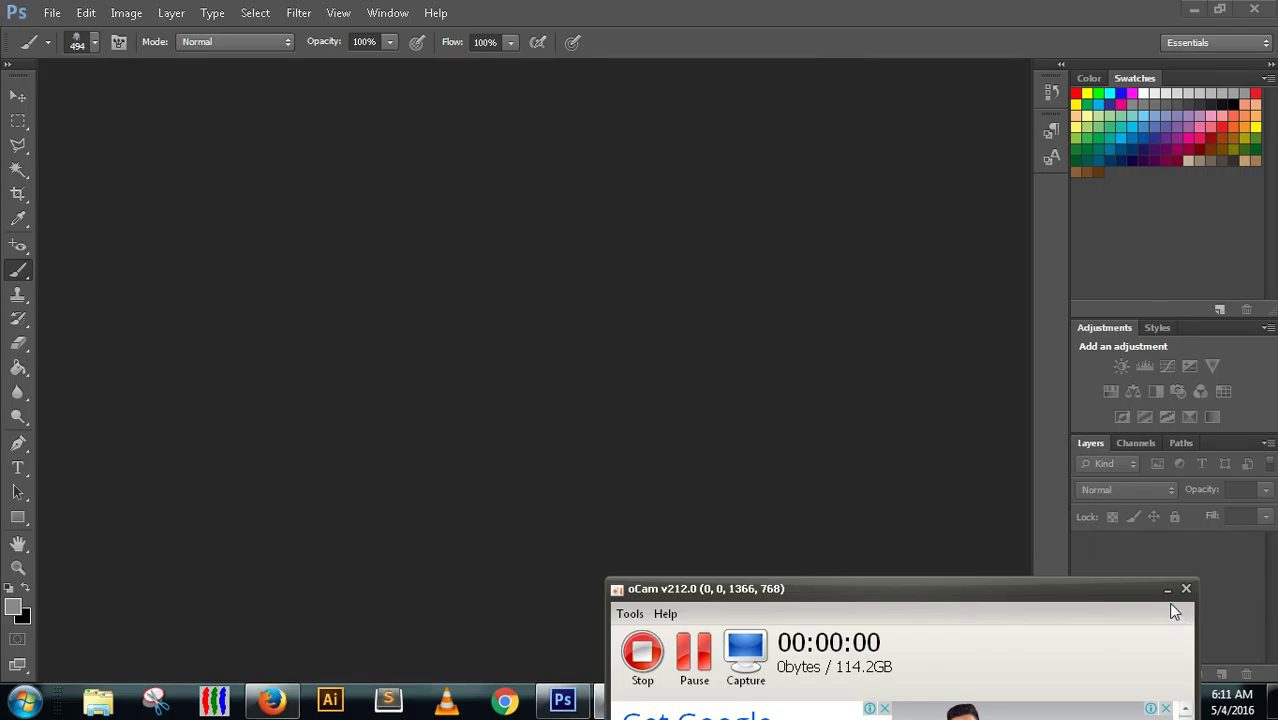
Create a new white 1280 × 720 px document at 72 pixels/inch as Untitled-1.
{"action": "left_click", "coordinate": [1168, 590]}
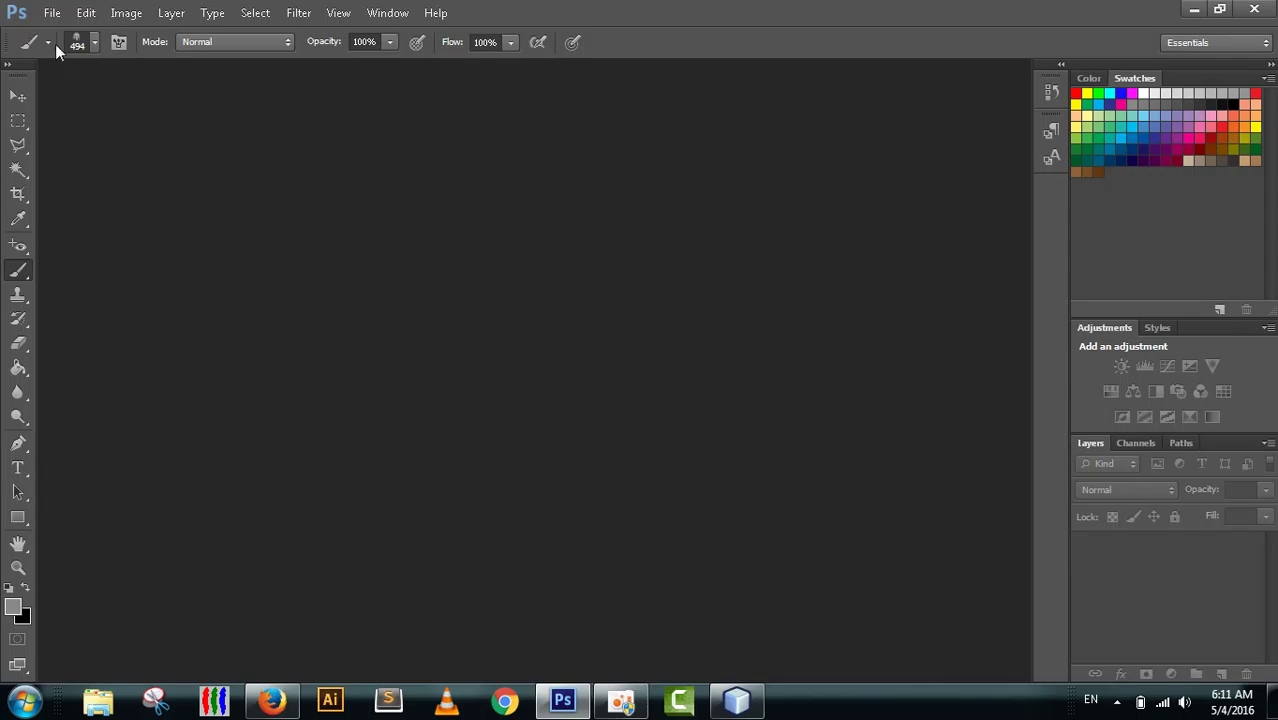
{"action": "left_click", "coordinate": [51, 13]}
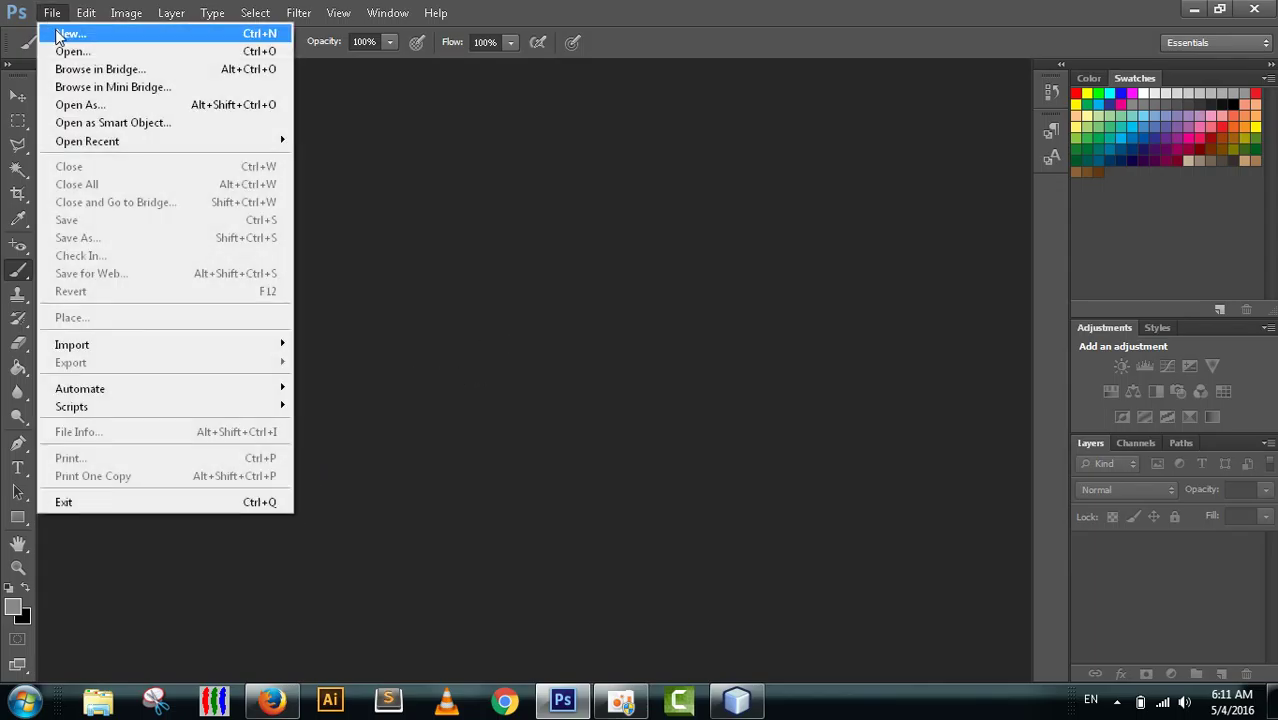
{"action": "left_click", "coordinate": [68, 34]}
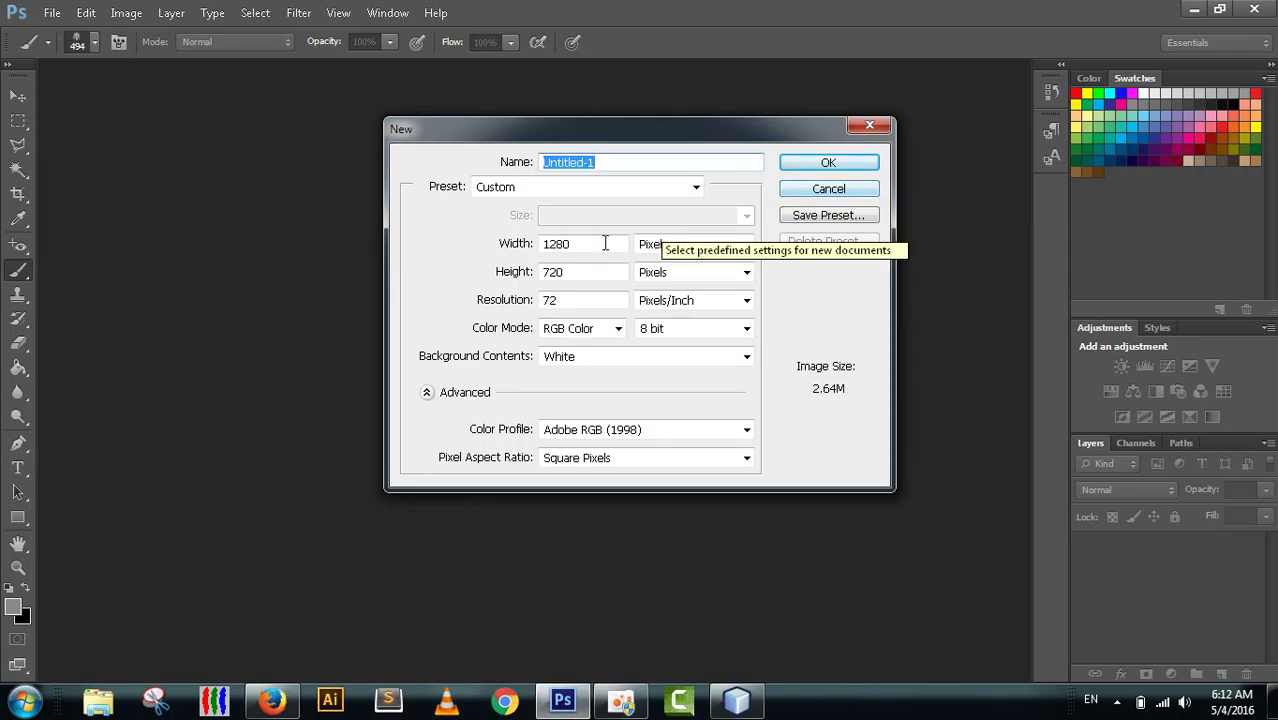
{"action": "mouse_move", "coordinate": [593, 244]}
{"action": "left_mouse_down"}
{"action": "mouse_move", "coordinate": [540, 248]}
{"action": "mouse_move", "coordinate": [540, 272]}
{"action": "left_mouse_up"}
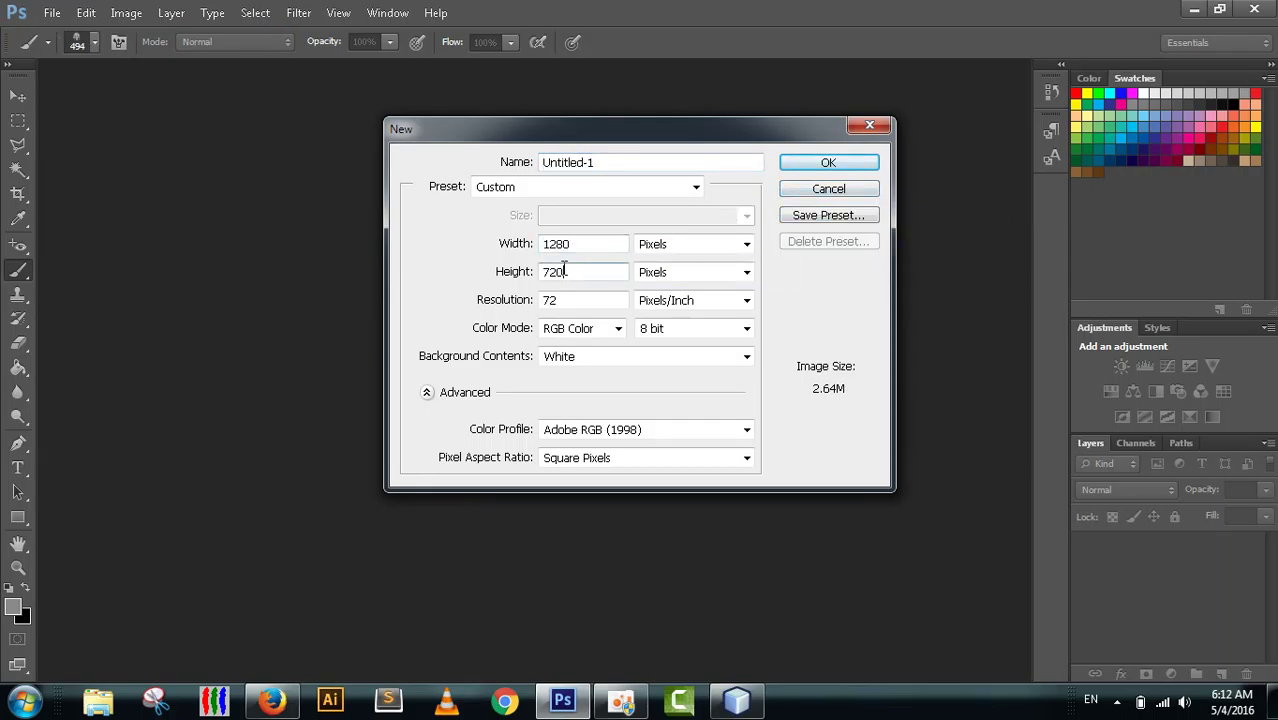
{"action": "left_click", "coordinate": [809, 166]}
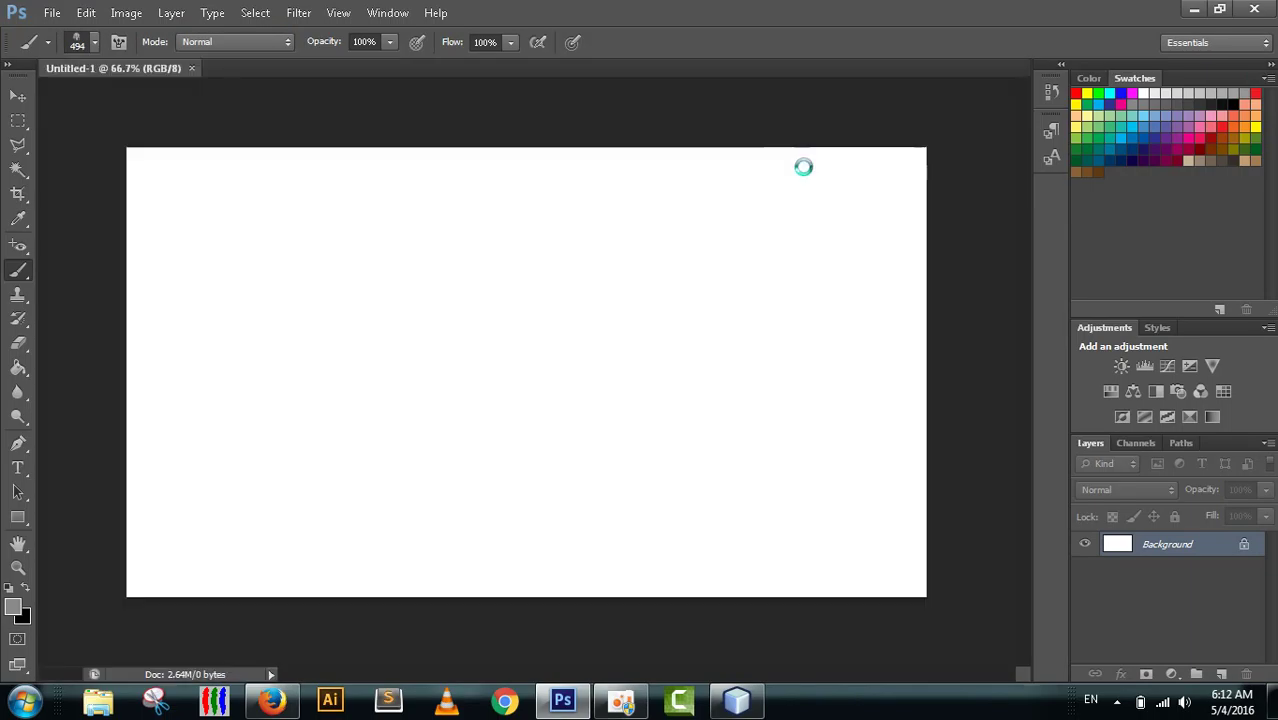
{"action": "left_click", "coordinate": [96, 40]}
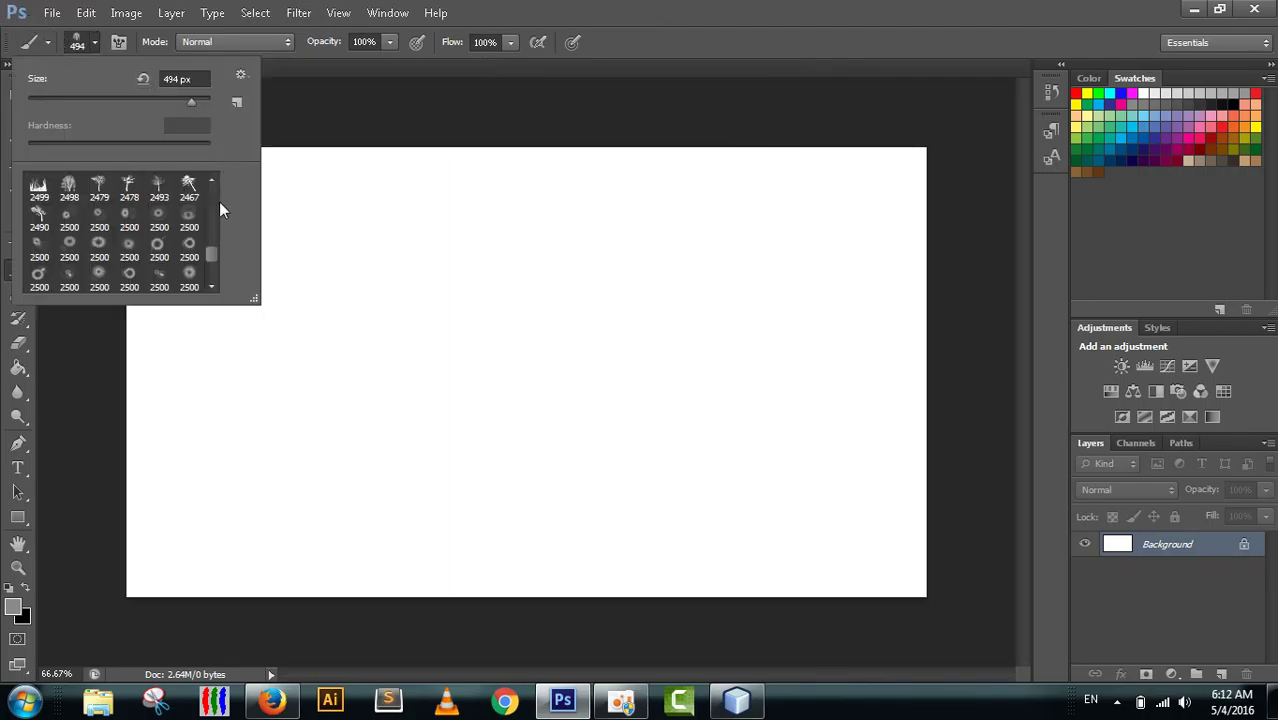
Choose a round hard brush preset and the Rectangular Marquee tool.
{"action": "scroll", "coordinate": [212, 257], "scroll_direction": "up", "scroll_amount": 2}
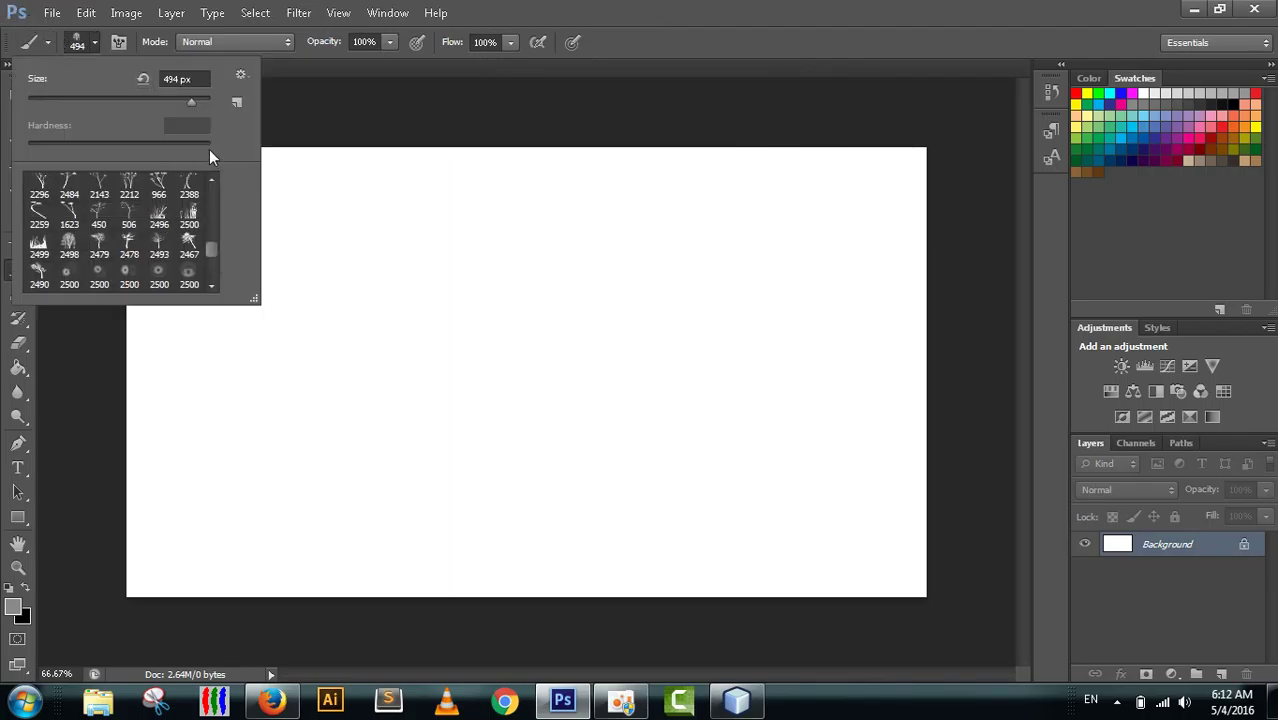
{"action": "left_click_drag", "start_coordinate": [210, 250], "coordinate": [213, 167]}
{"action": "left_click", "coordinate": [128, 187]}
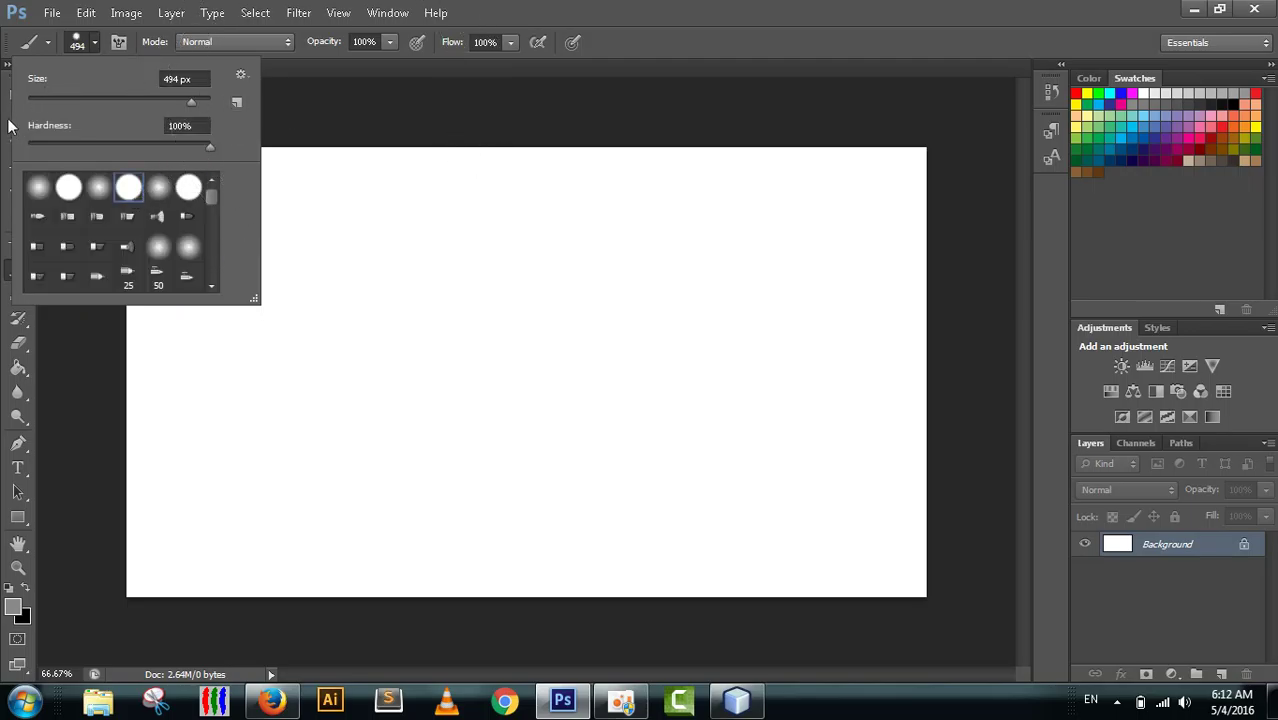
{"action": "left_click", "coordinate": [5, 108]}
{"action": "left_click", "coordinate": [18, 96]}
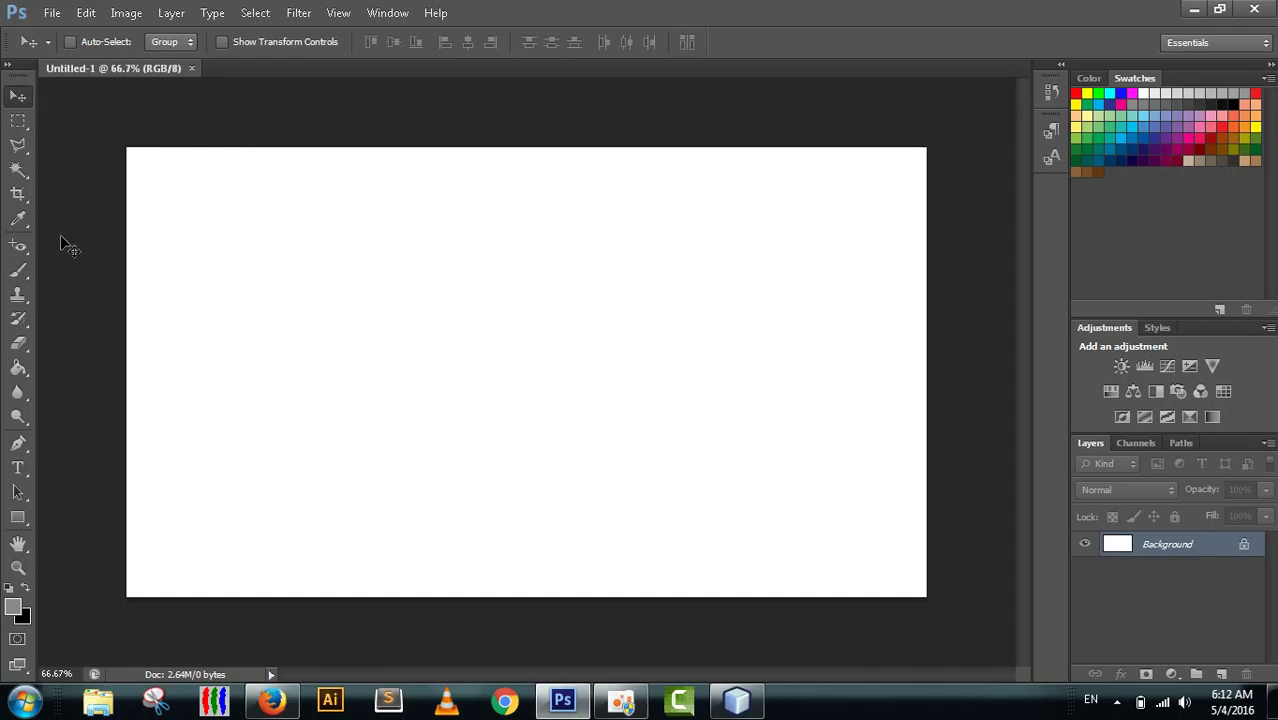
{"action": "left_click", "coordinate": [18, 120]}
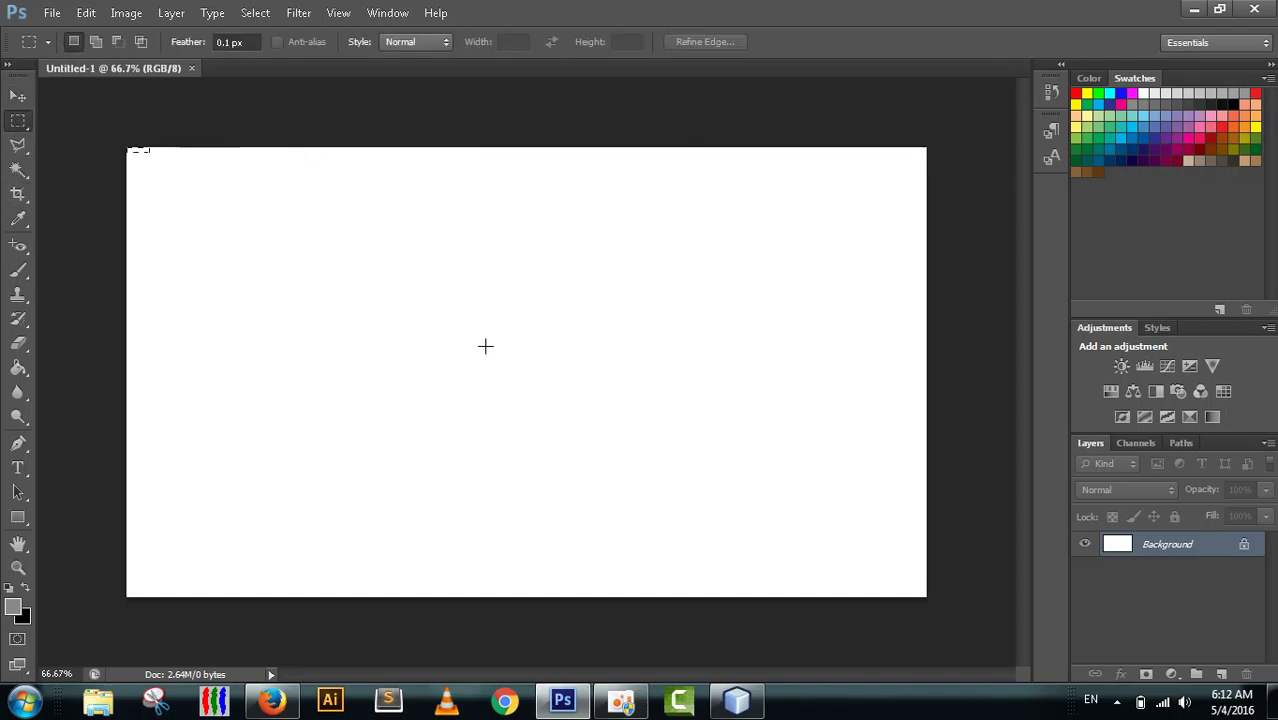
Select the whole canvas and fill a new layer named bg with solid black.
{"action": "key", "text": "ctrl+a"}
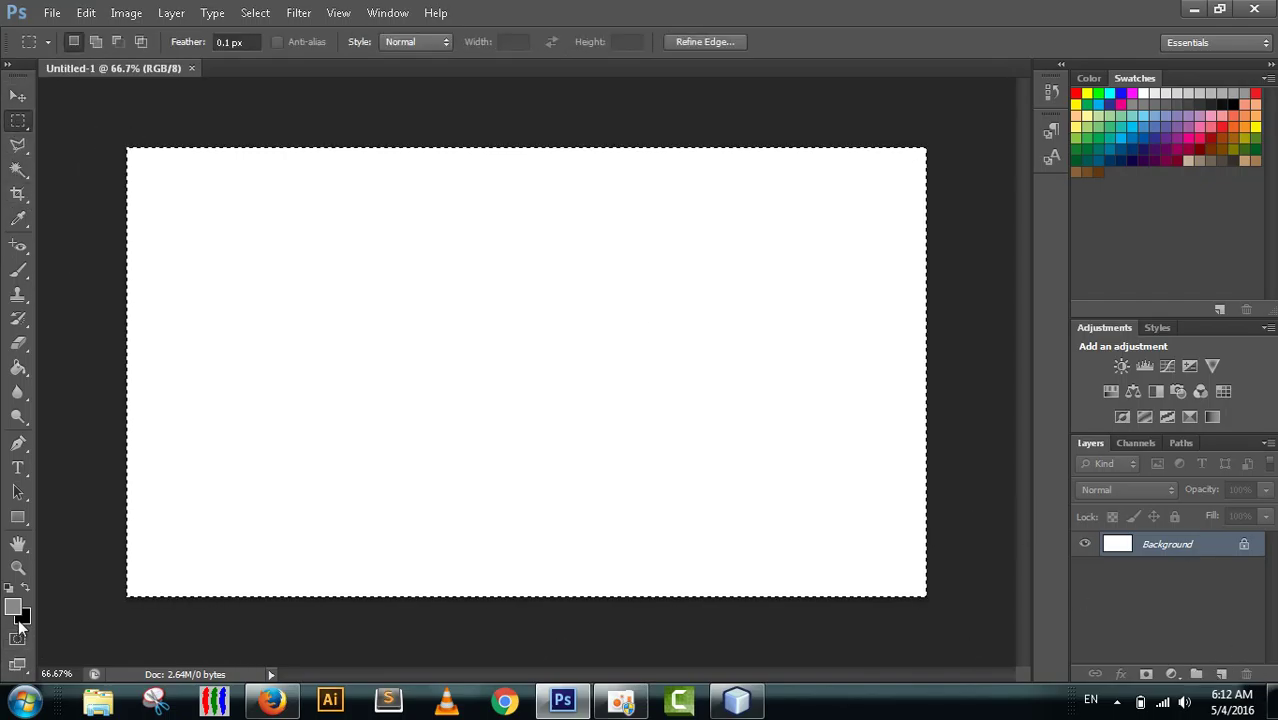
{"action": "left_click", "coordinate": [26, 587]}
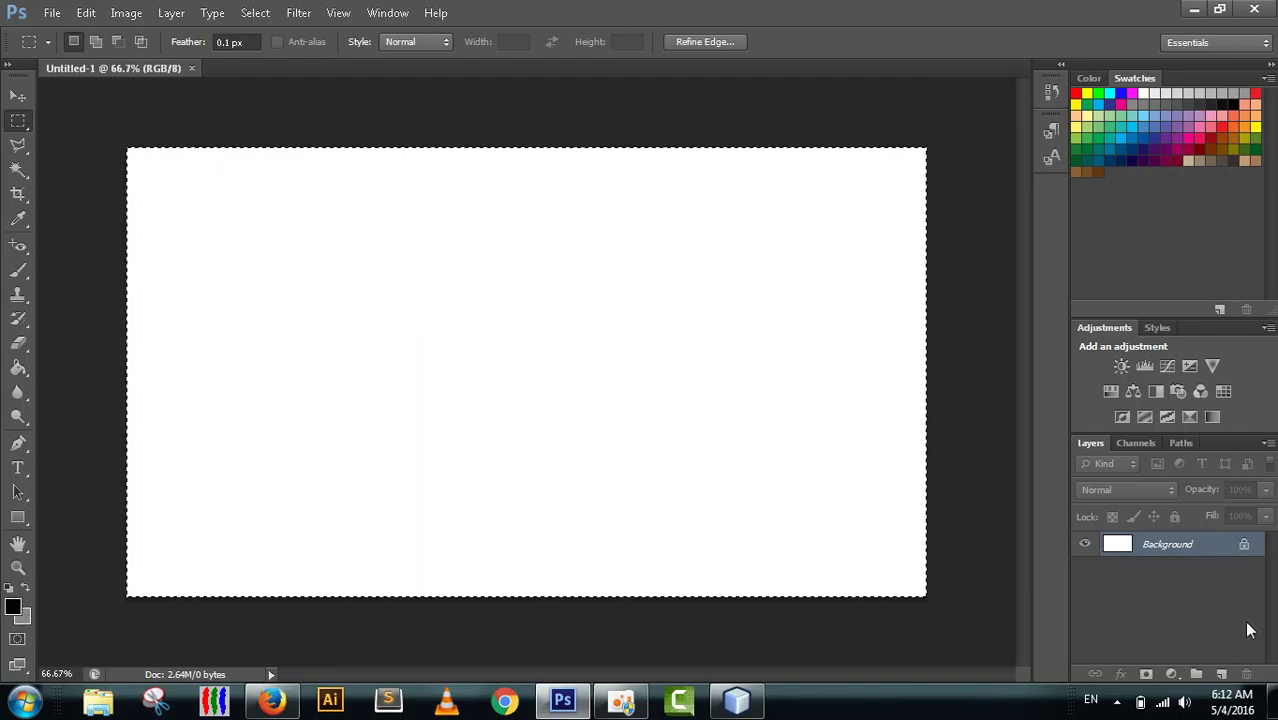
{"action": "left_click", "coordinate": [1221, 674]}
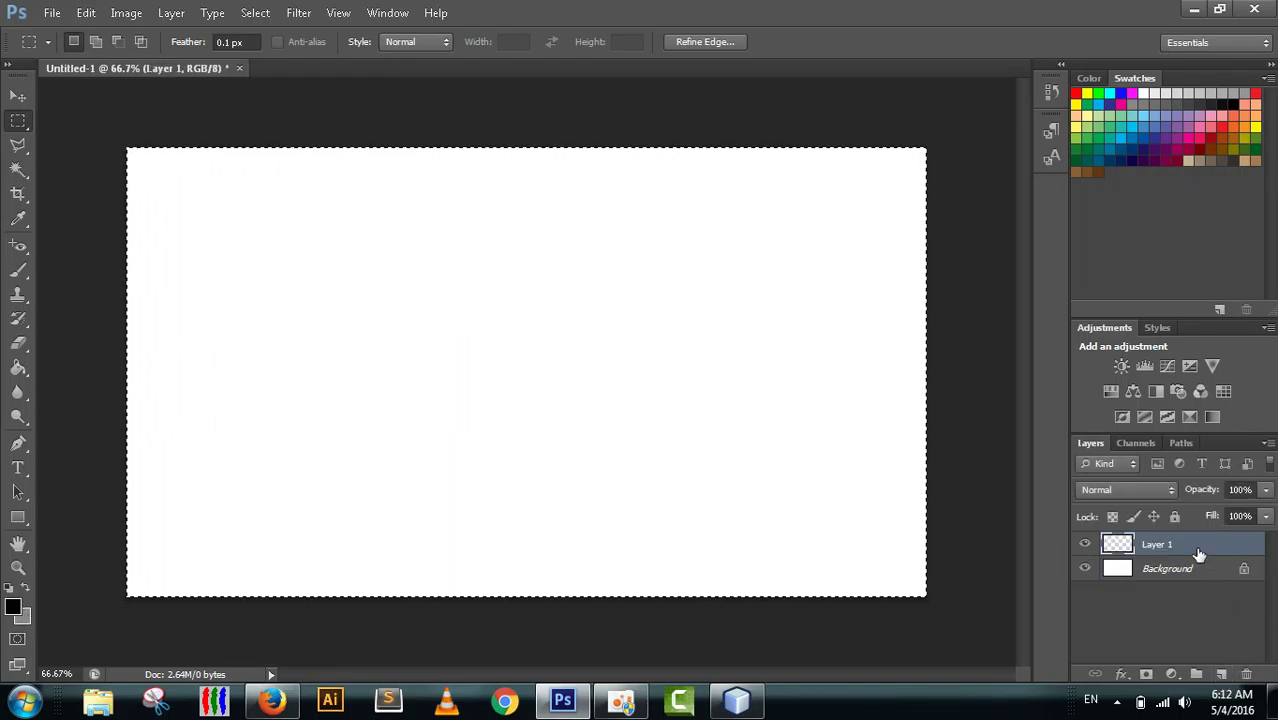
{"action": "double_click", "coordinate": [1158, 545]}
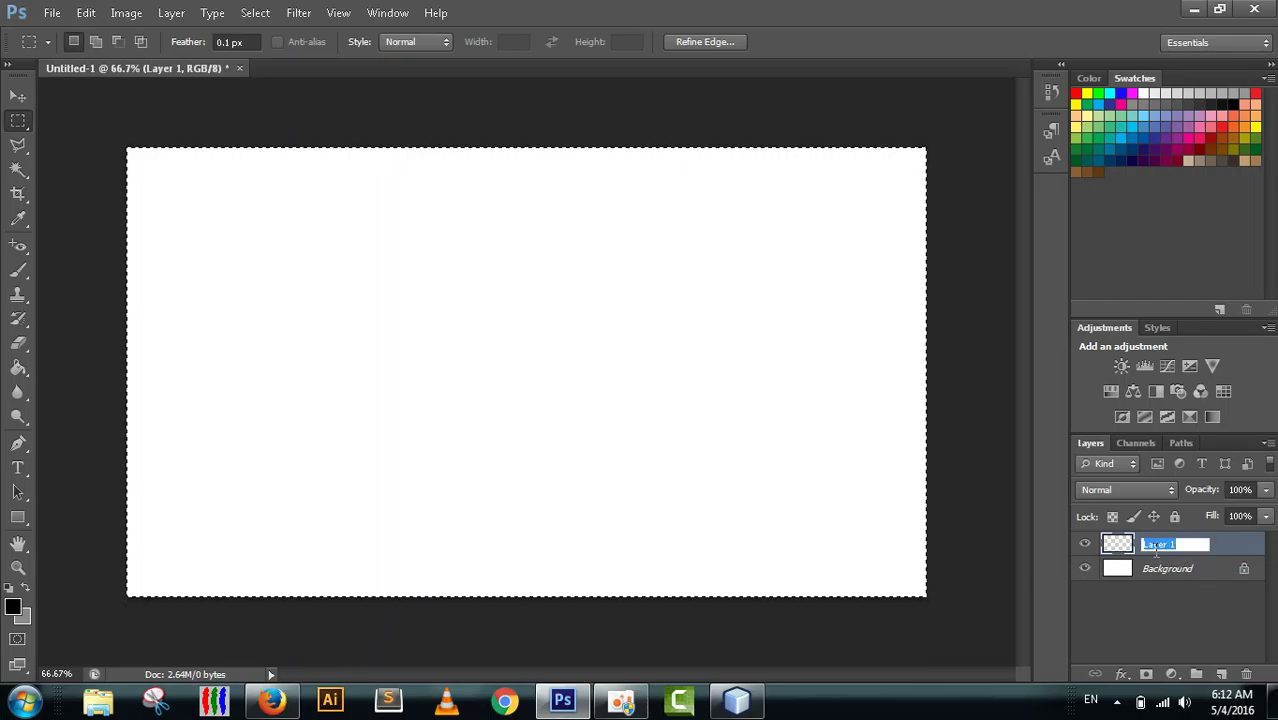
{"action": "type", "text": "bor"}
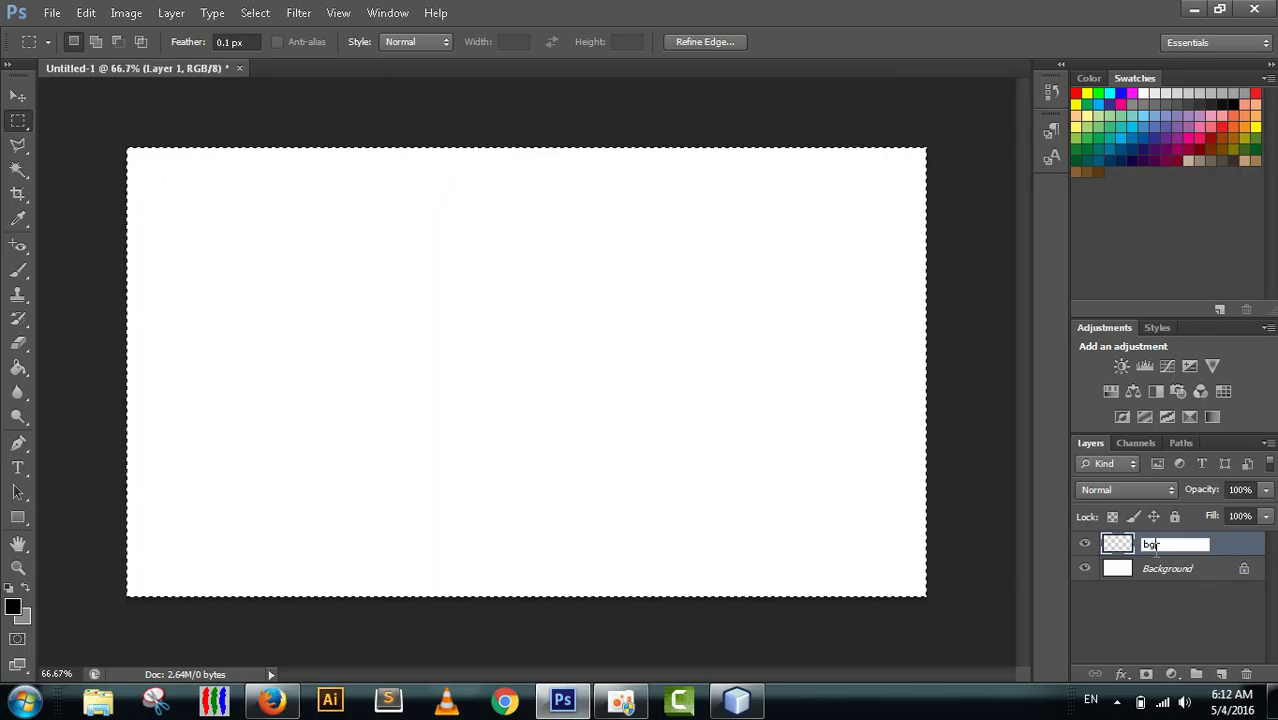
{"action": "key", "text": "Return"}
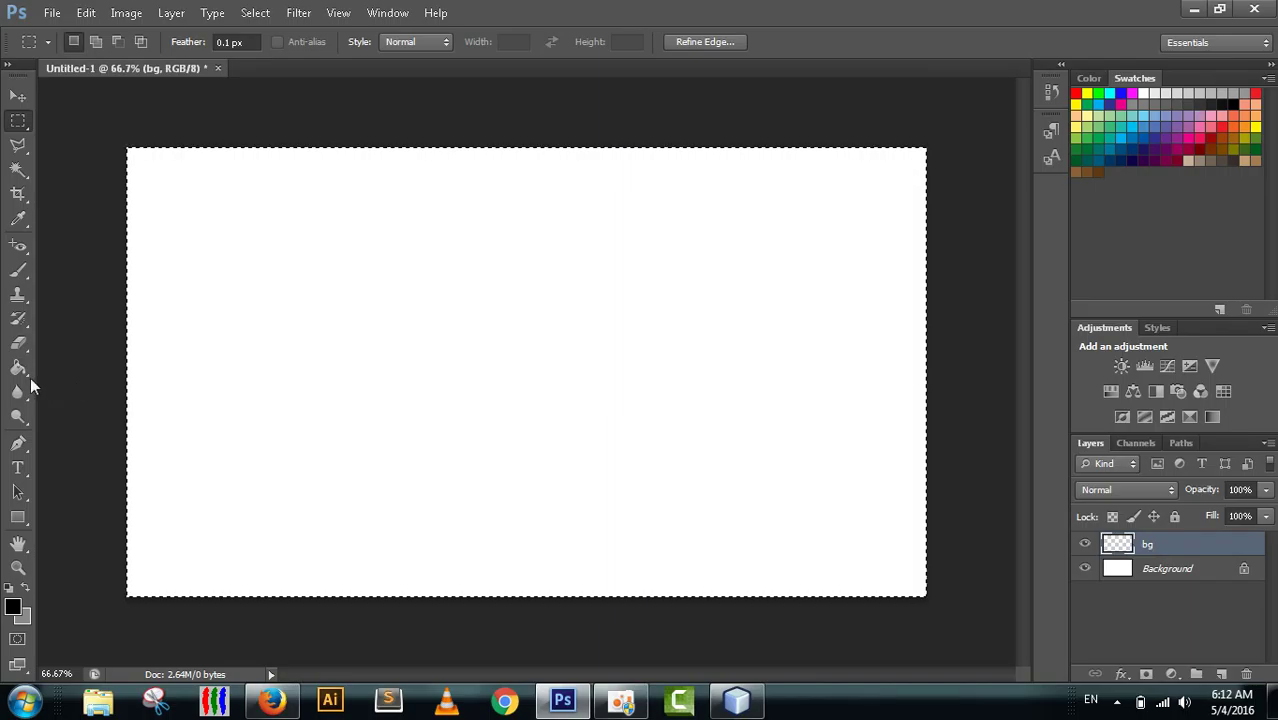
{"action": "left_click", "coordinate": [18, 368]}
{"action": "left_click", "coordinate": [560, 343]}
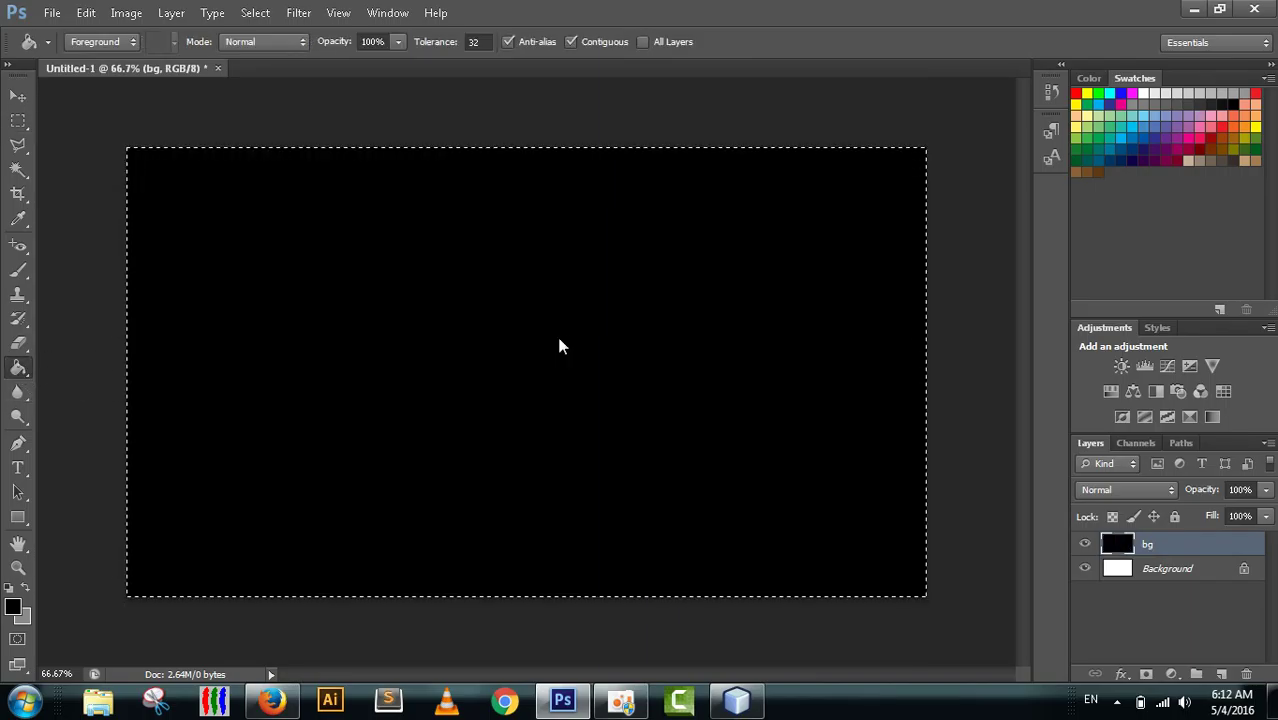
Deselect, set the foreground colour to white ffffff, and add an empty layer above bg.
{"action": "key", "text": "ctrl+d"}
{"action": "left_click", "coordinate": [14, 609]}
{"action": "left_click_drag", "start_coordinate": [821, 119], "coordinate": [660, 56]}
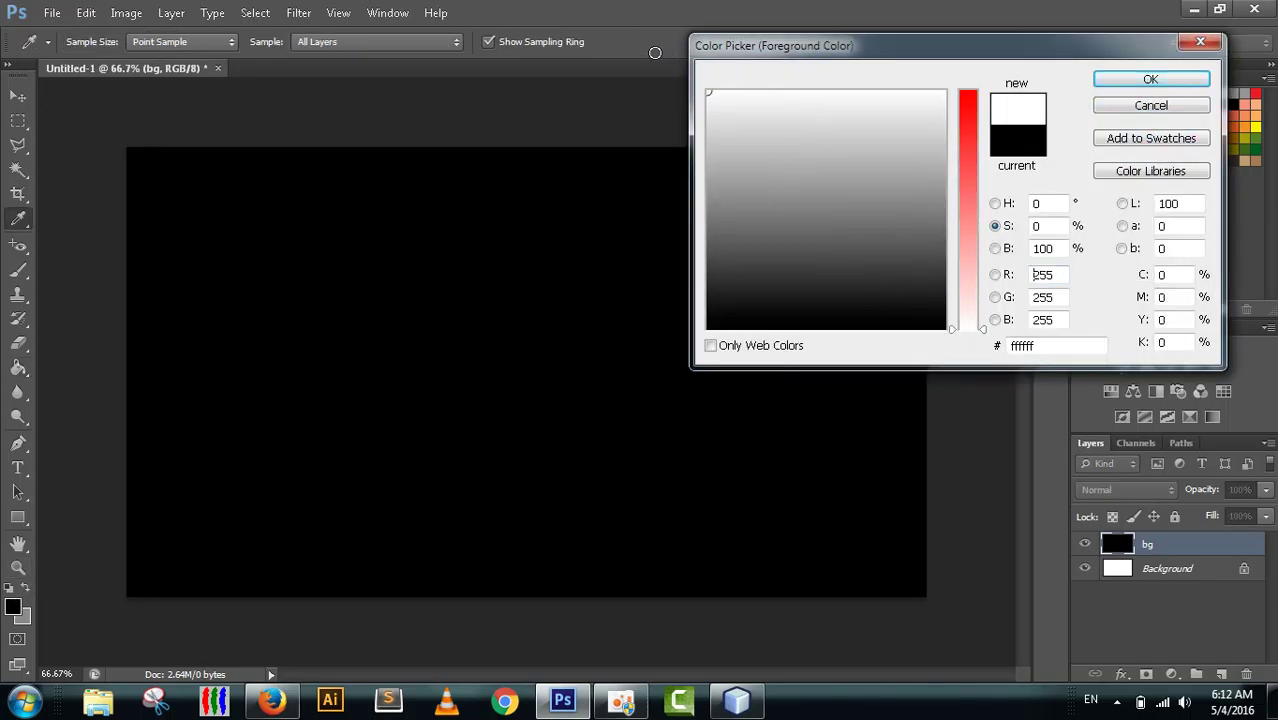
{"action": "left_click_drag", "start_coordinate": [1038, 350], "coordinate": [963, 347]}
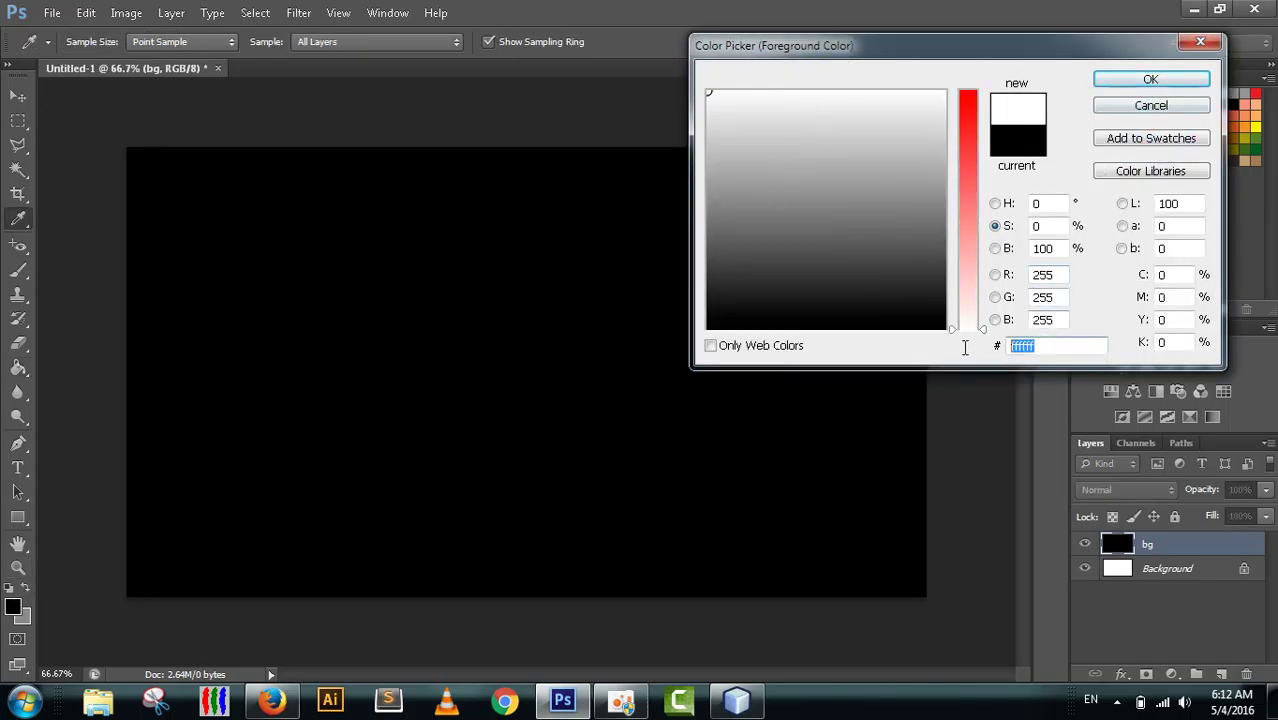
{"action": "left_click", "coordinate": [1148, 80]}
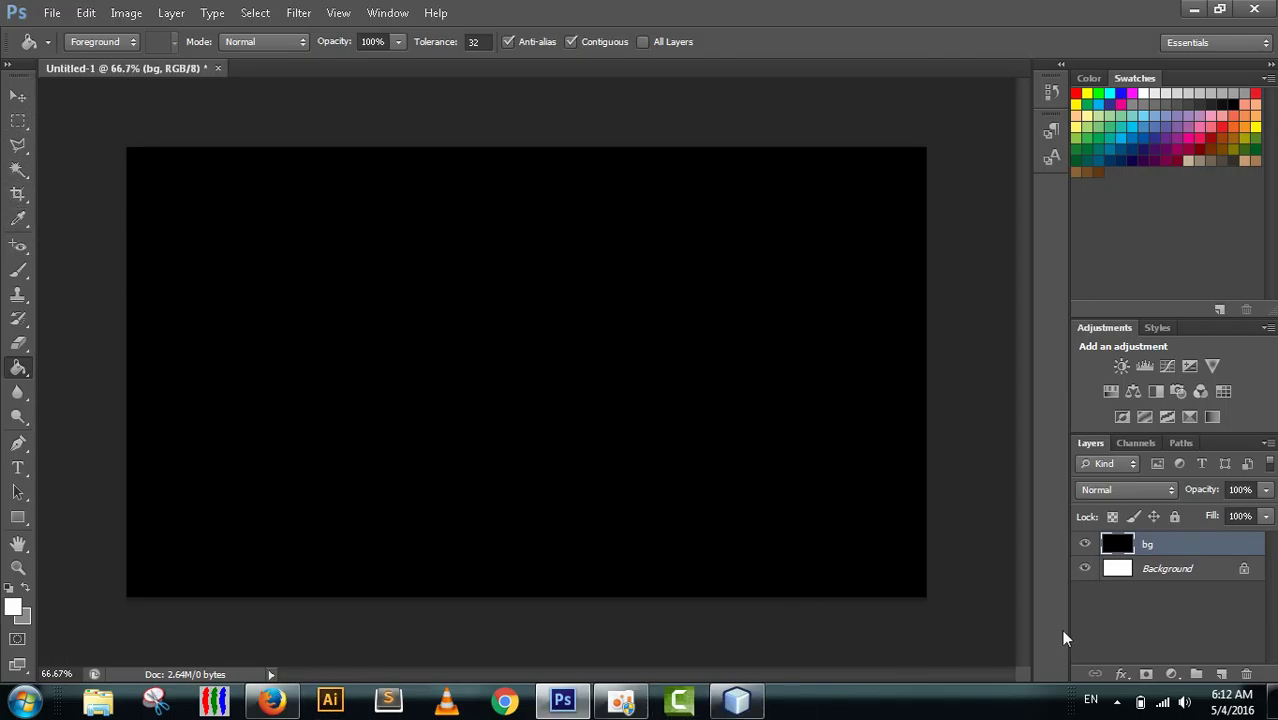
{"action": "left_click", "coordinate": [1222, 672]}
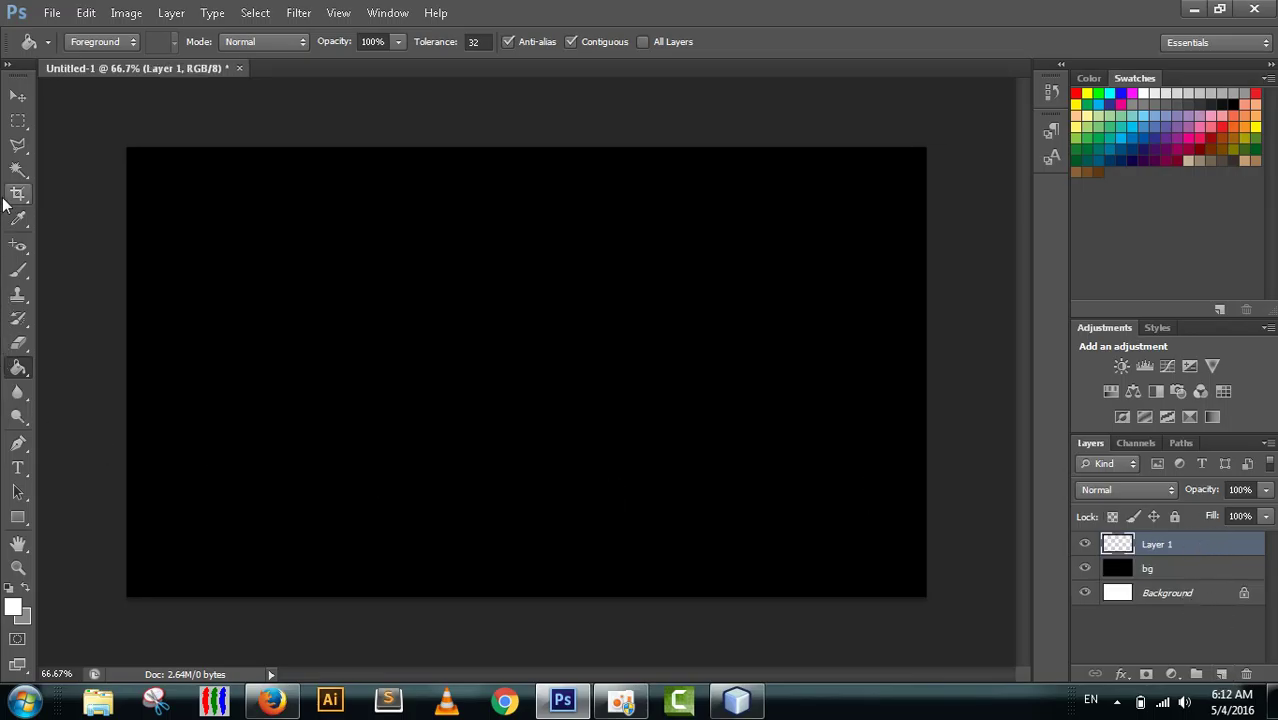
Load the 1185 px cloud brush in the Brush tool.
{"action": "left_click", "coordinate": [32, 266]}
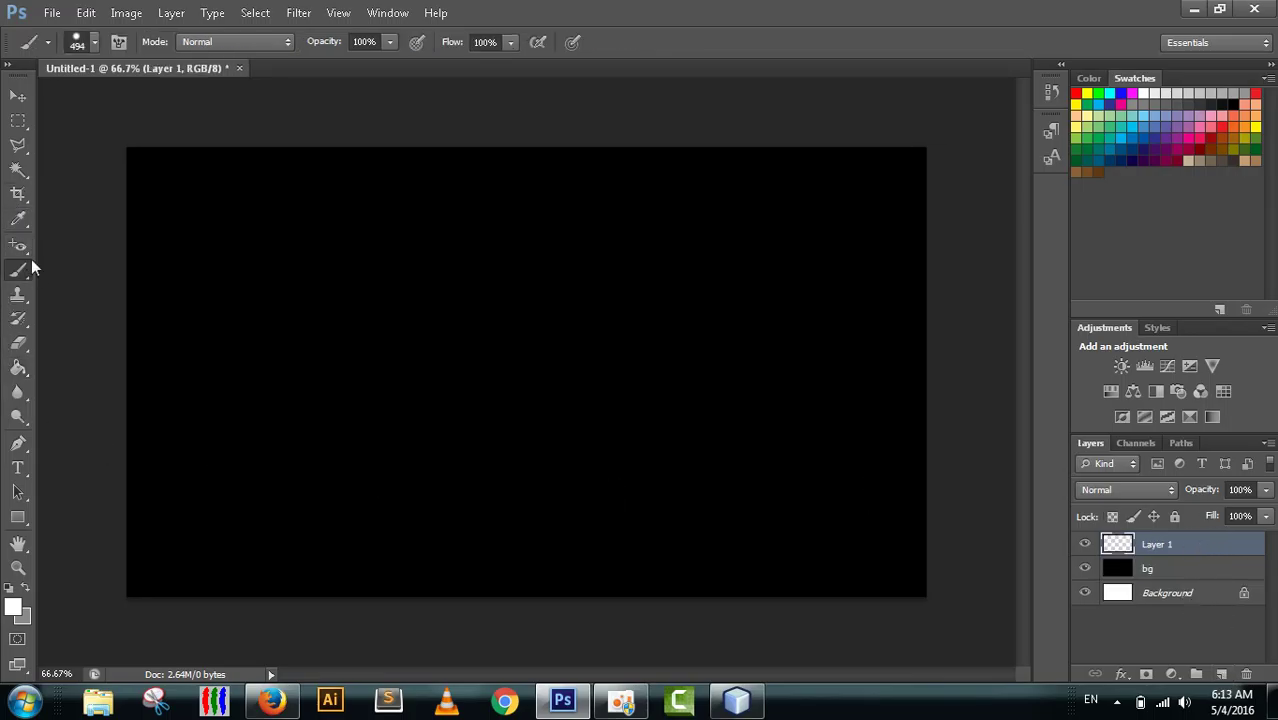
{"action": "left_click", "coordinate": [90, 44]}
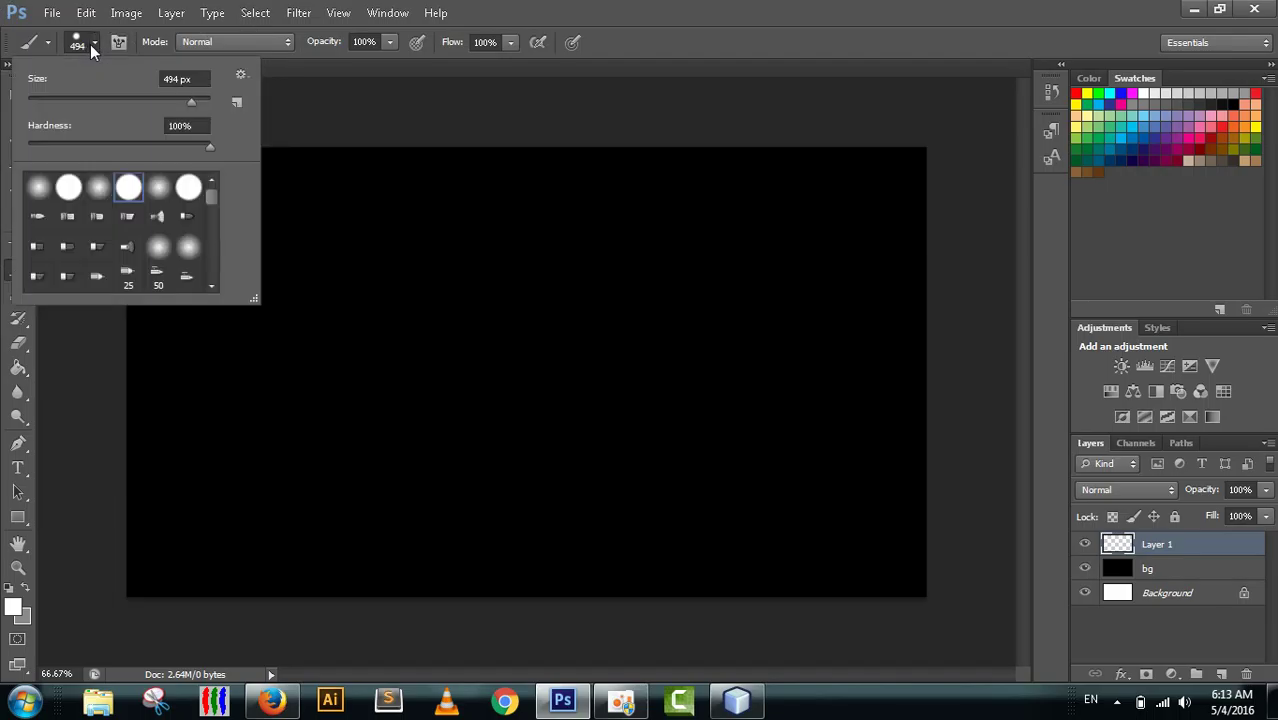
{"action": "left_click_drag", "start_coordinate": [210, 199], "coordinate": [218, 266]}
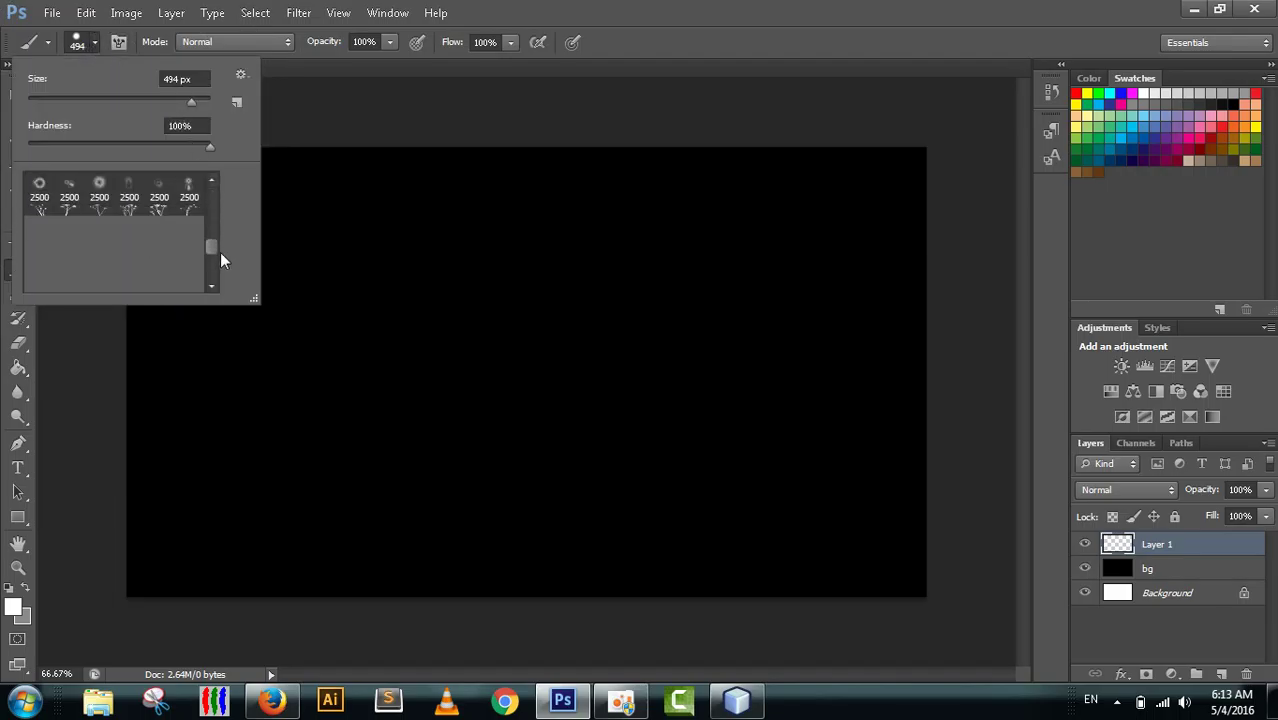
{"action": "left_click_drag", "start_coordinate": [218, 264], "coordinate": [218, 269]}
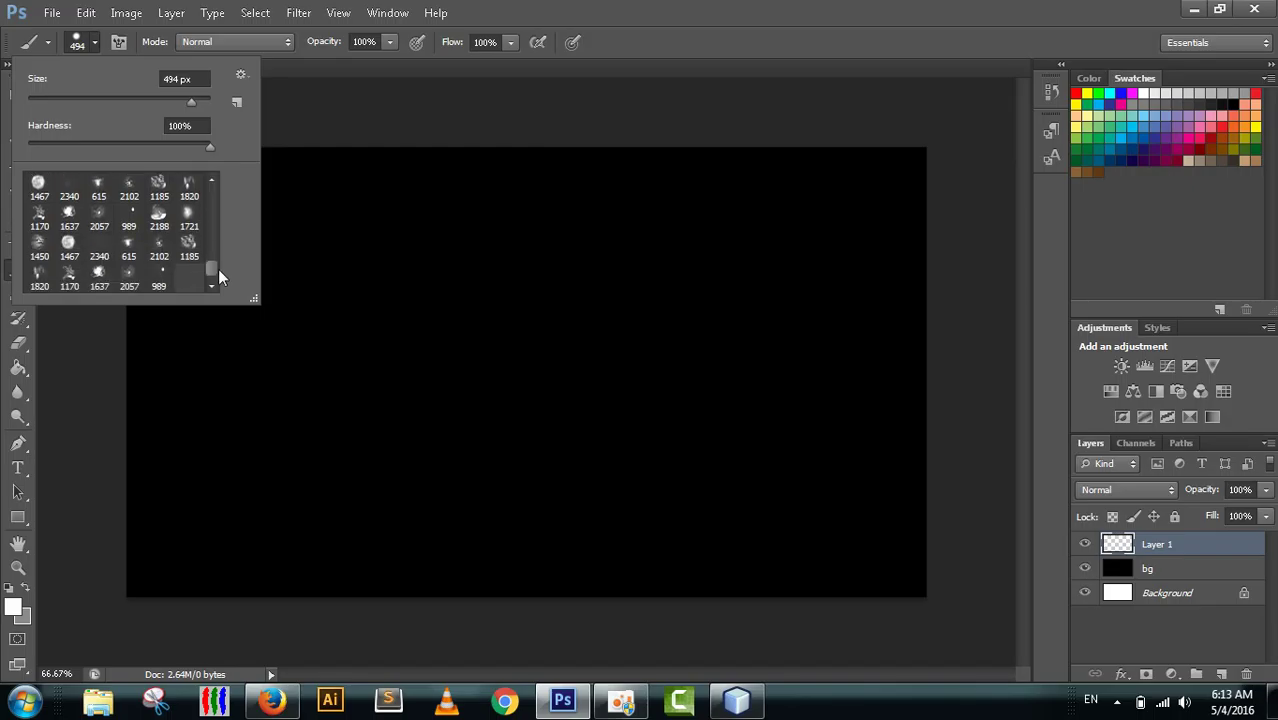
{"action": "left_click", "coordinate": [158, 186]}
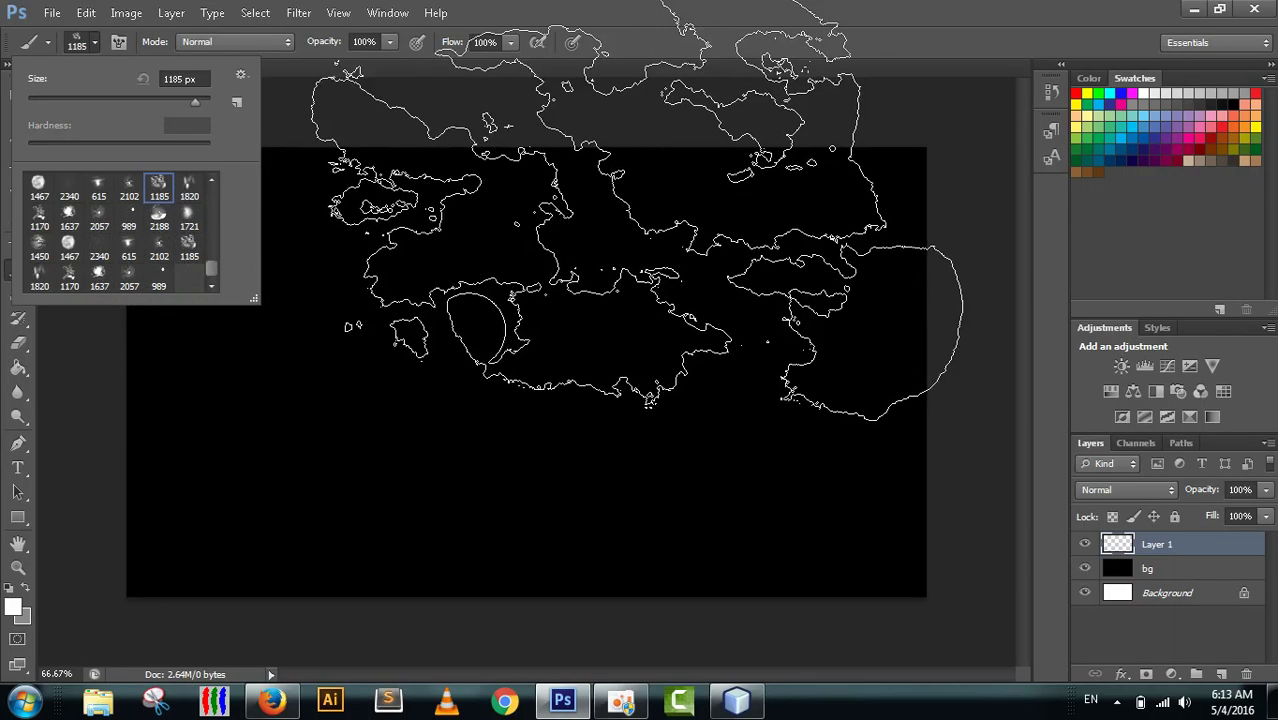
{"action": "left_click", "coordinate": [94, 42]}
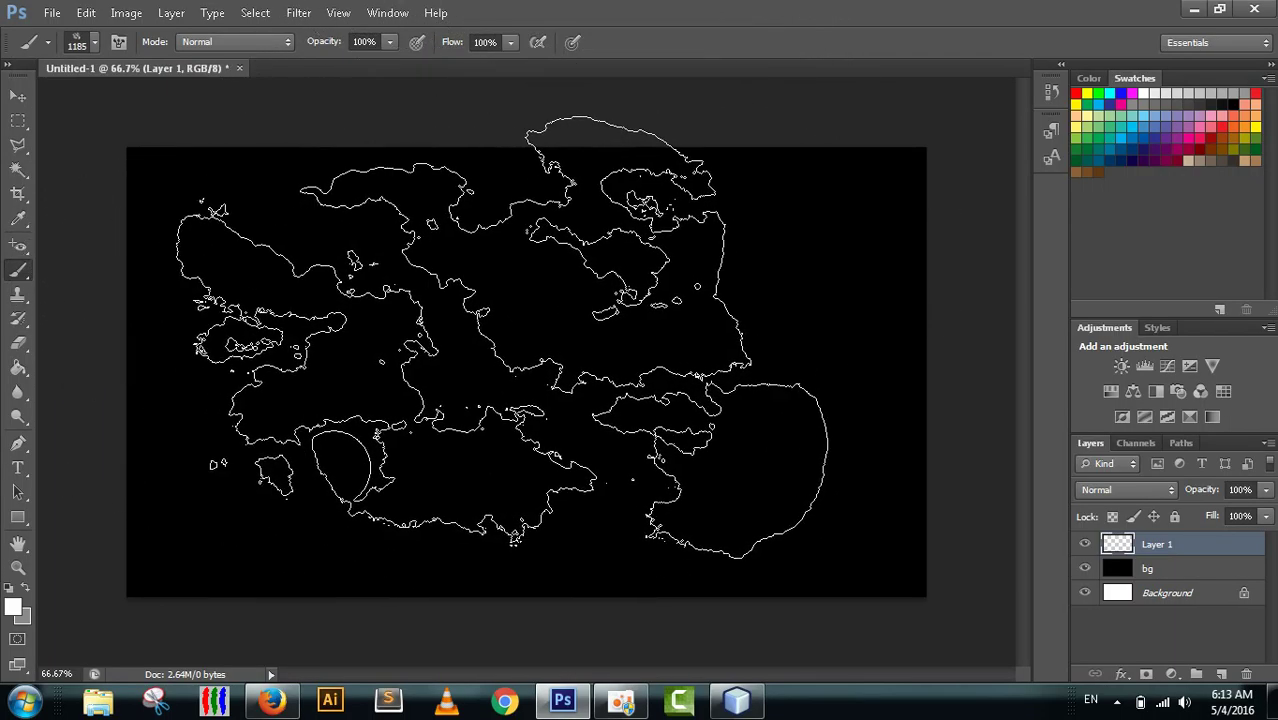
Test-stamp the cloud-and-moon brush twice, undoing both stamps.
{"action": "left_click", "coordinate": [350, 300]}
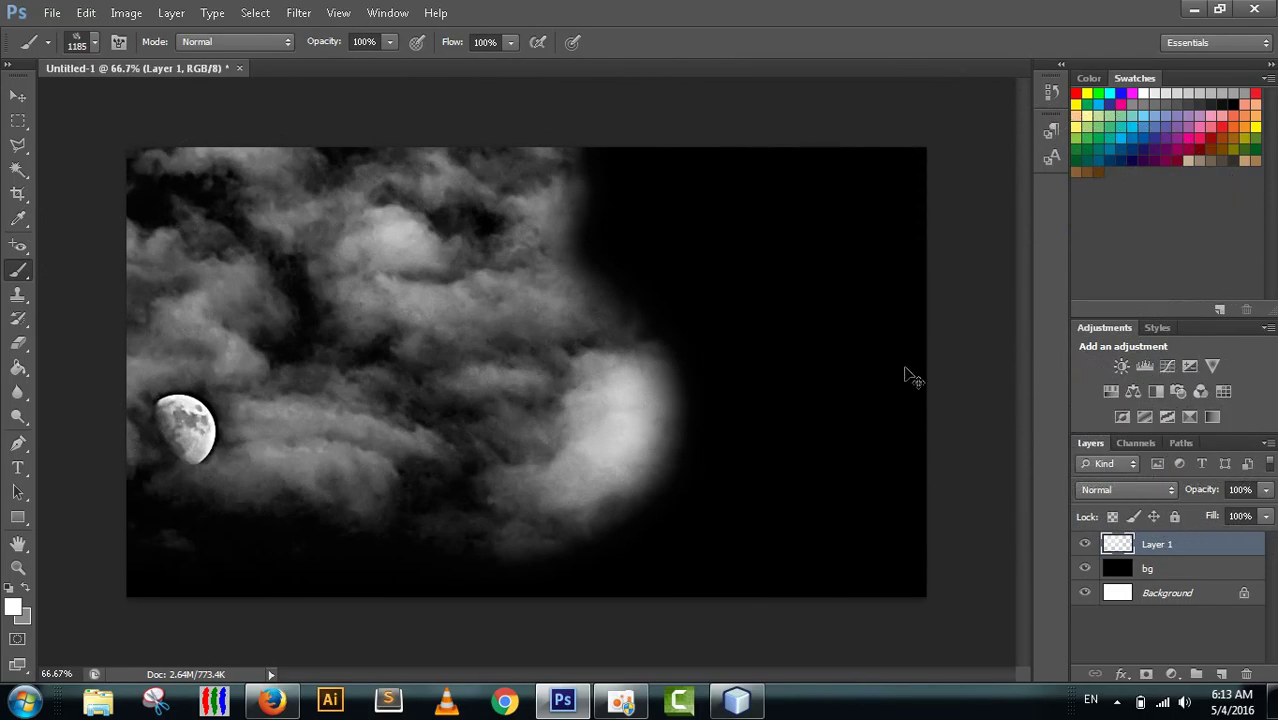
{"action": "key", "text": "ctrl+z"}
{"action": "left_click", "coordinate": [580, 390]}
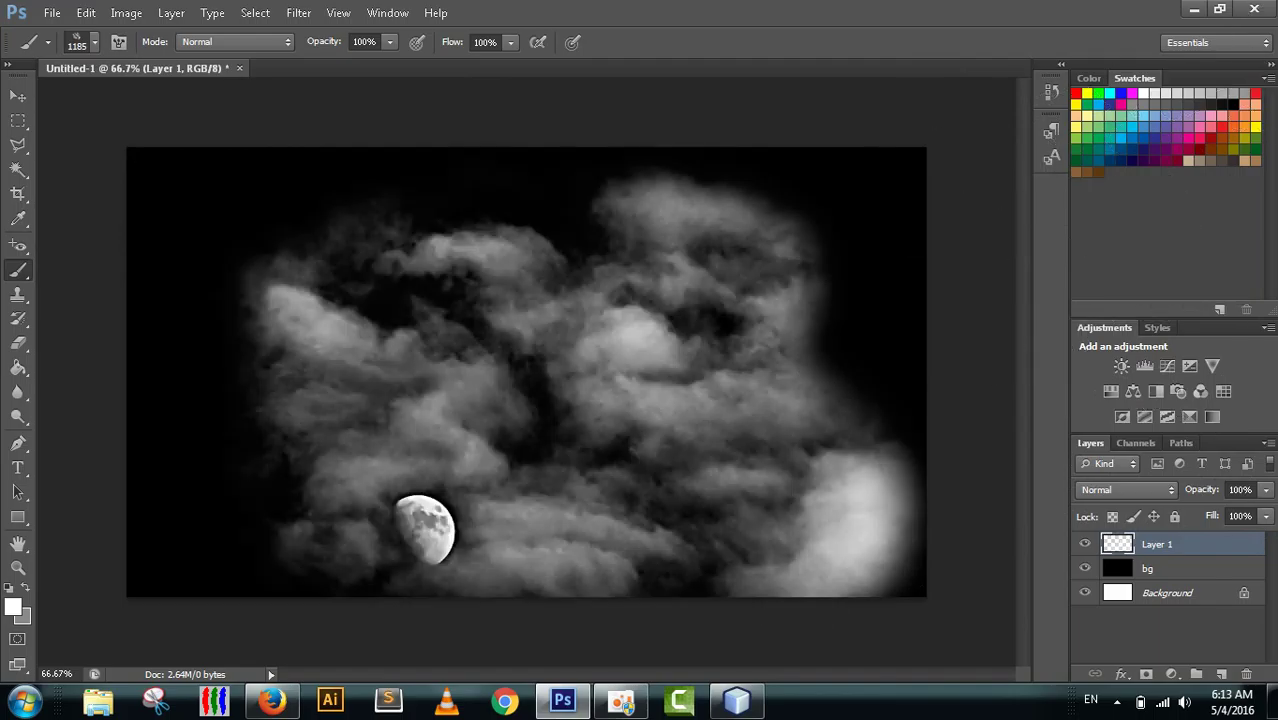
{"action": "key", "text": "ctrl+z"}
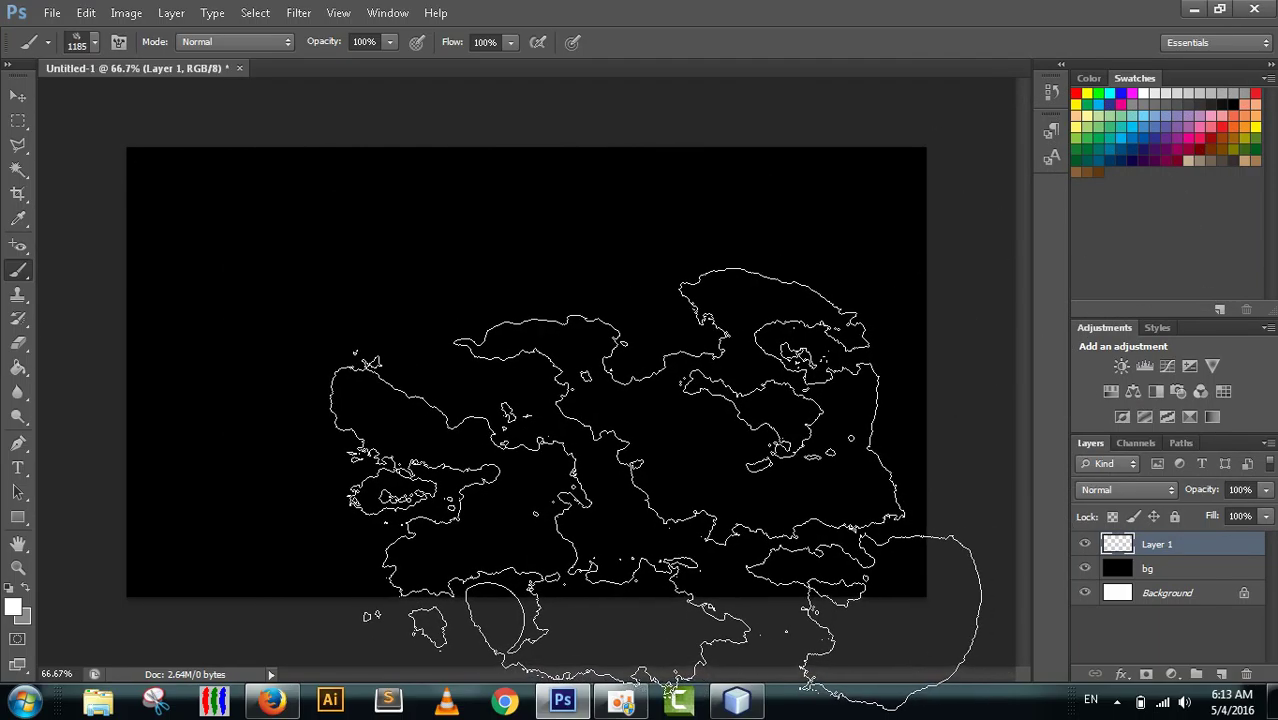
{"action": "left_click", "coordinate": [93, 46]}
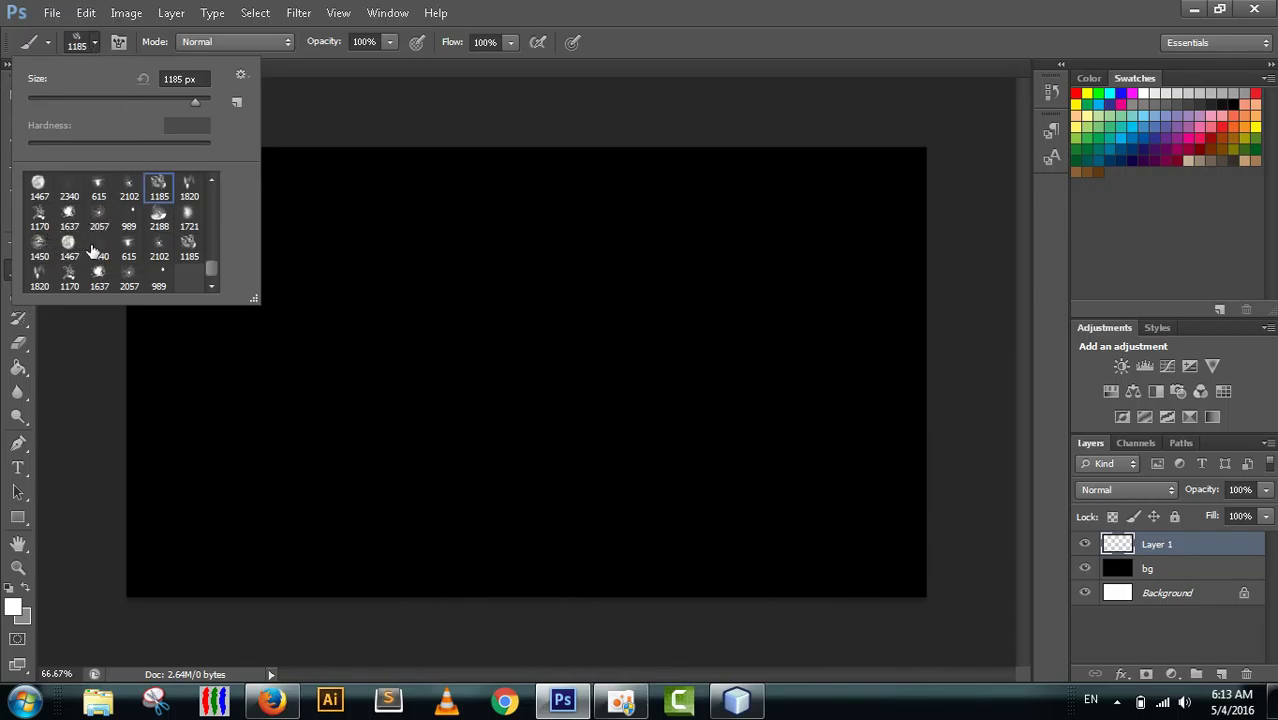
Scroll the preset picker and choose the 2057 brush.
{"action": "scroll", "coordinate": [138, 258], "scroll_direction": "up", "scroll_amount": 1}
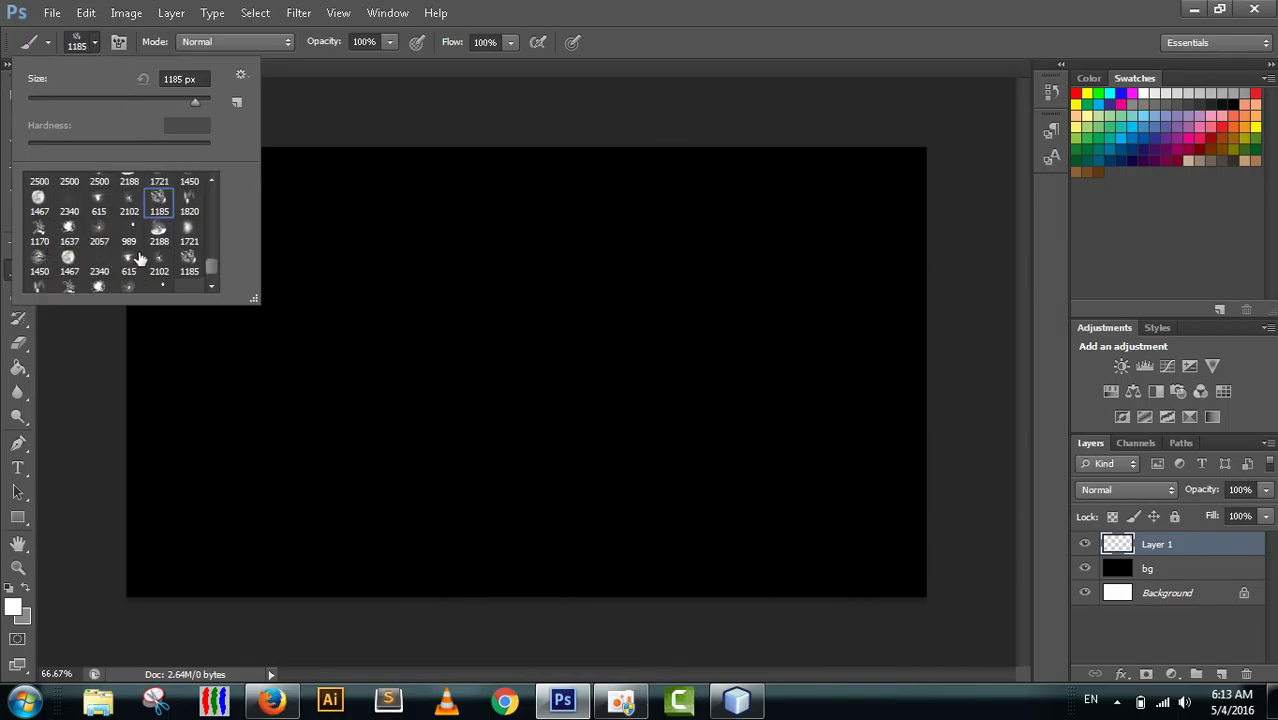
{"action": "scroll", "coordinate": [138, 258], "scroll_direction": "up", "scroll_amount": 1}
{"action": "scroll", "coordinate": [140, 258], "scroll_direction": "up", "scroll_amount": 1}
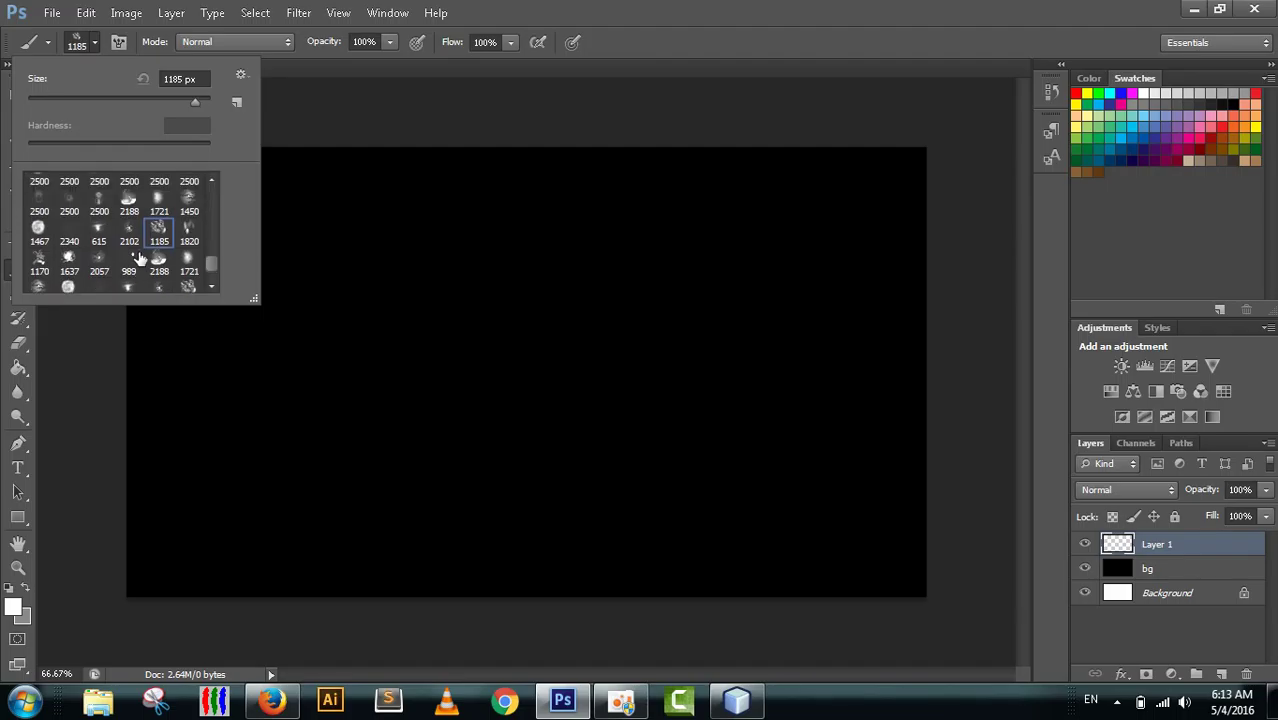
{"action": "scroll", "coordinate": [138, 258], "scroll_direction": "down", "scroll_amount": 1}
{"action": "scroll", "coordinate": [140, 259], "scroll_direction": "down", "scroll_amount": 1}
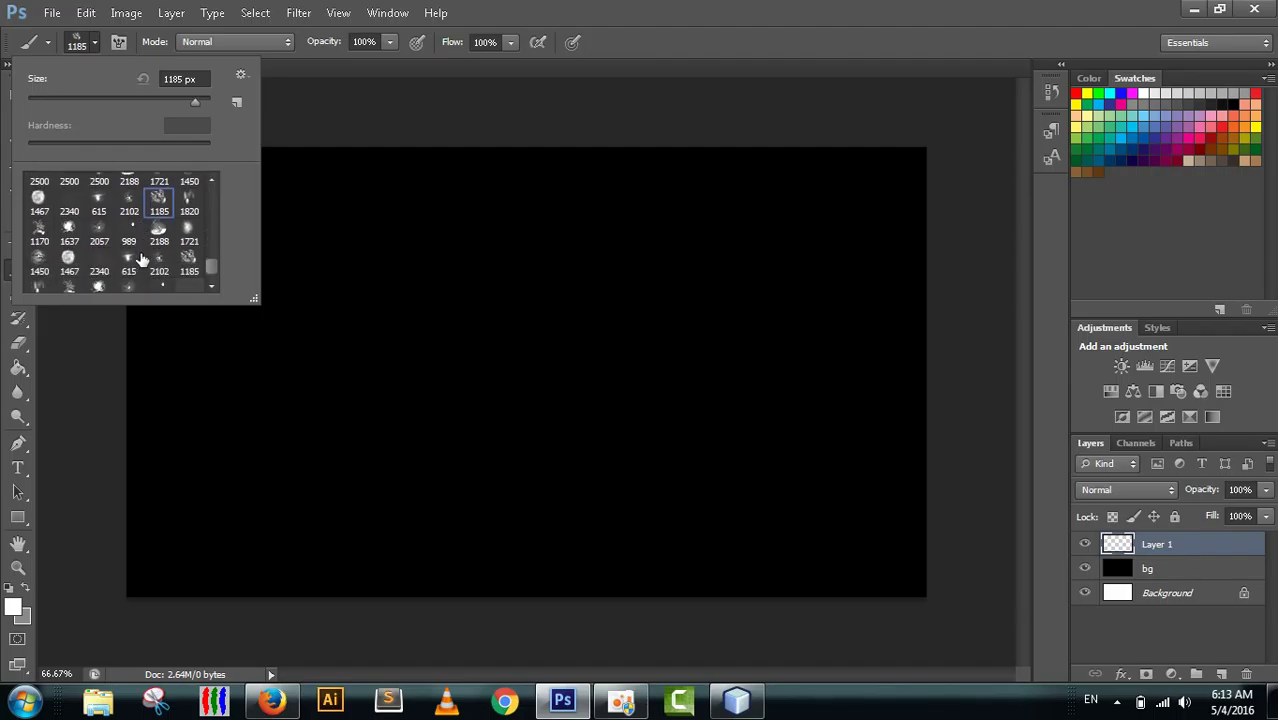
{"action": "scroll", "coordinate": [141, 260], "scroll_direction": "down", "scroll_amount": 1}
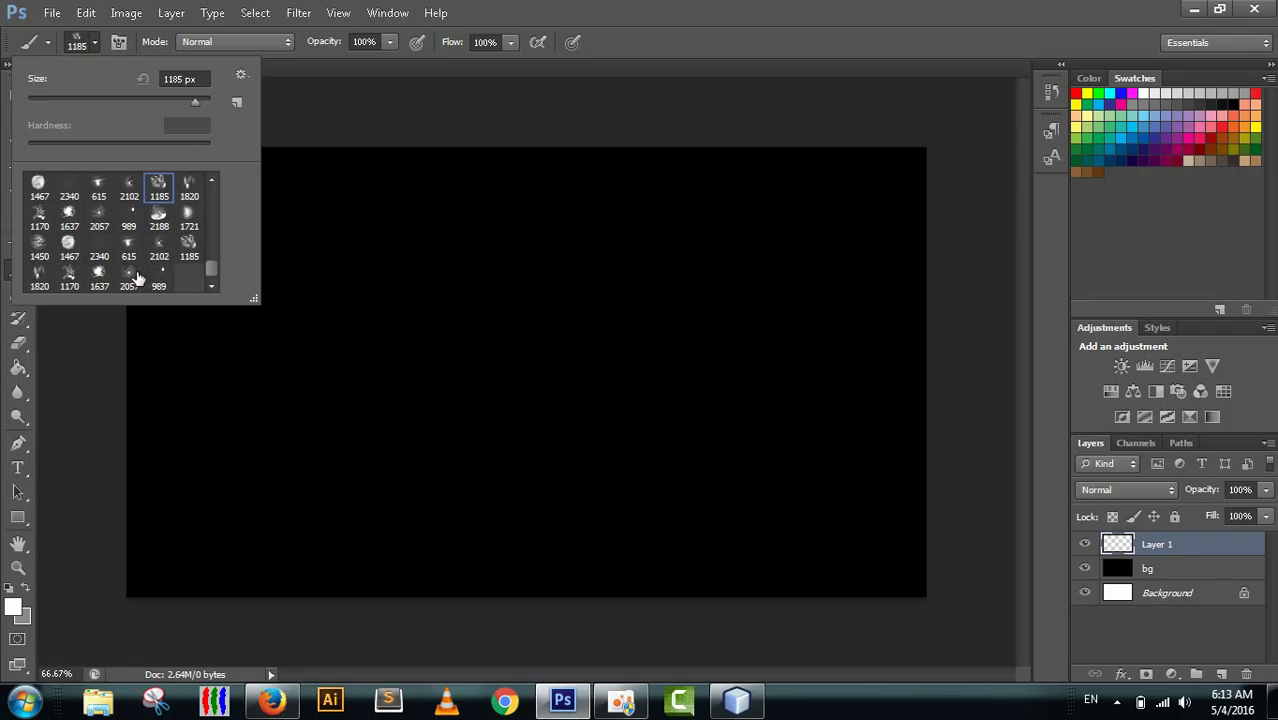
{"action": "left_click", "coordinate": [129, 279]}
Test-stamp the 2057 brush on the canvas, then undo the stamp.
{"action": "left_click_drag", "start_coordinate": [520, 380], "coordinate": [528, 382]}
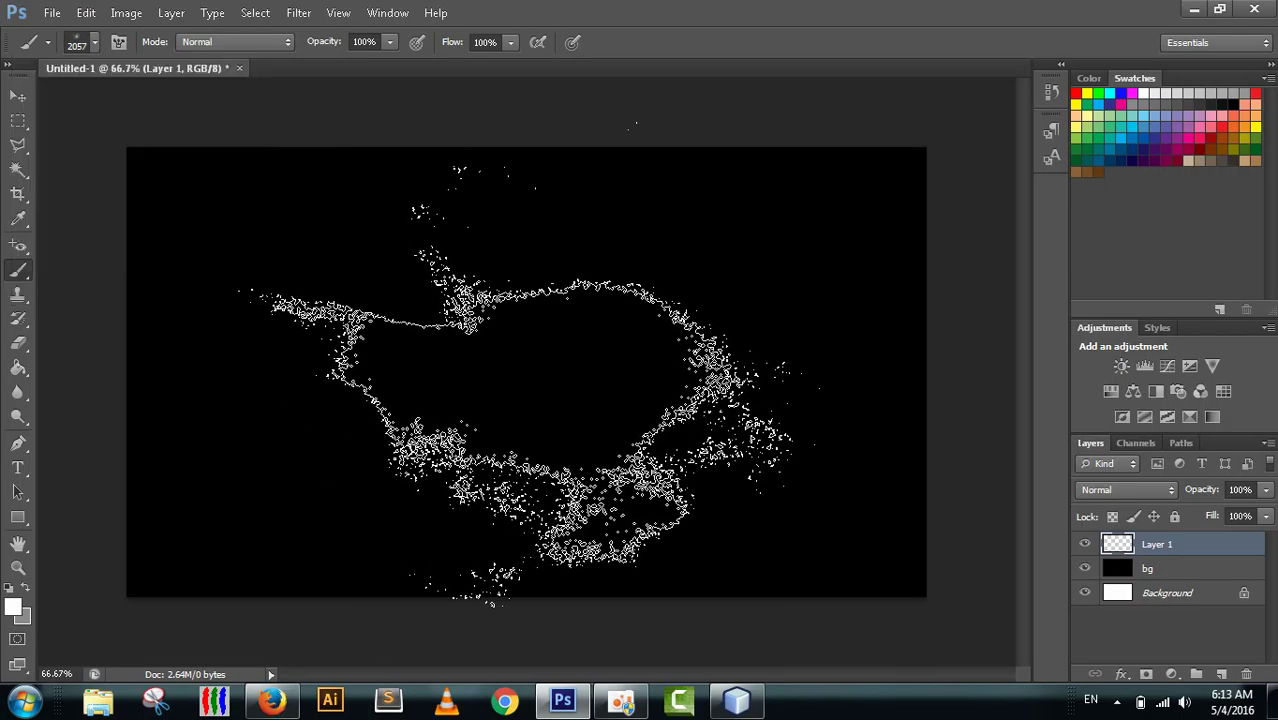
{"action": "left_click", "coordinate": [560, 290]}
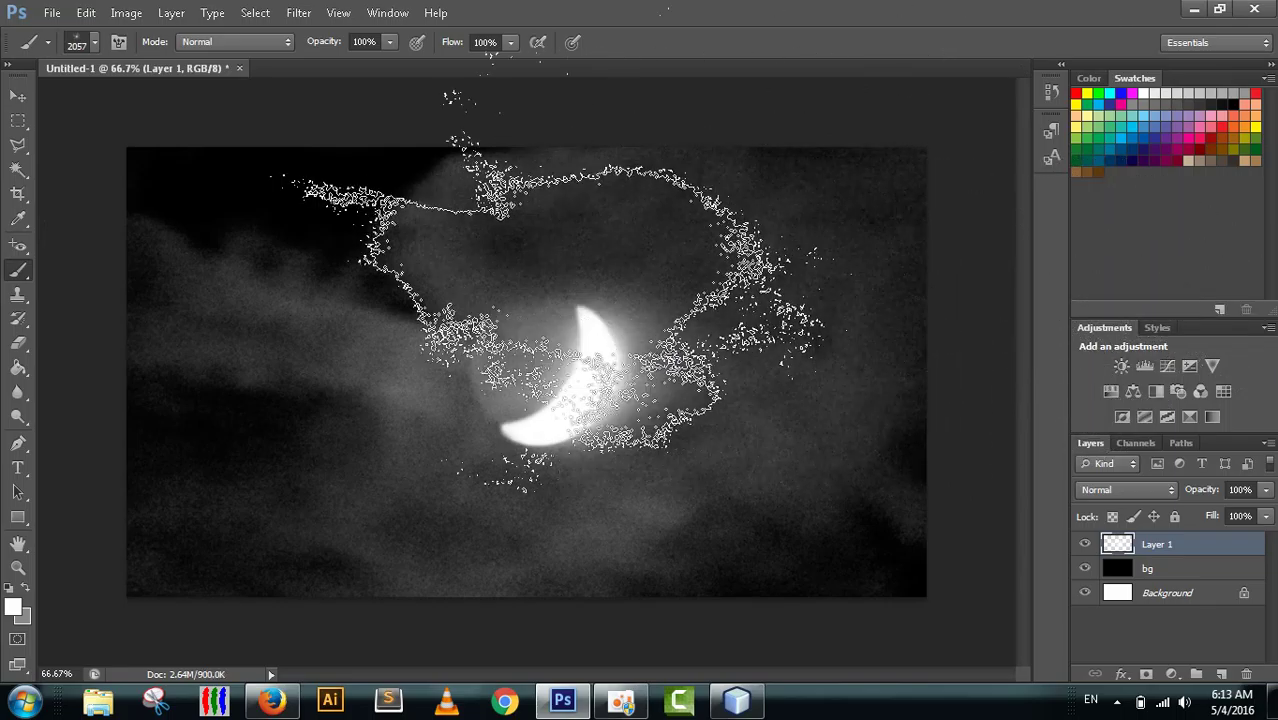
{"action": "key", "text": "ctrl+z"}
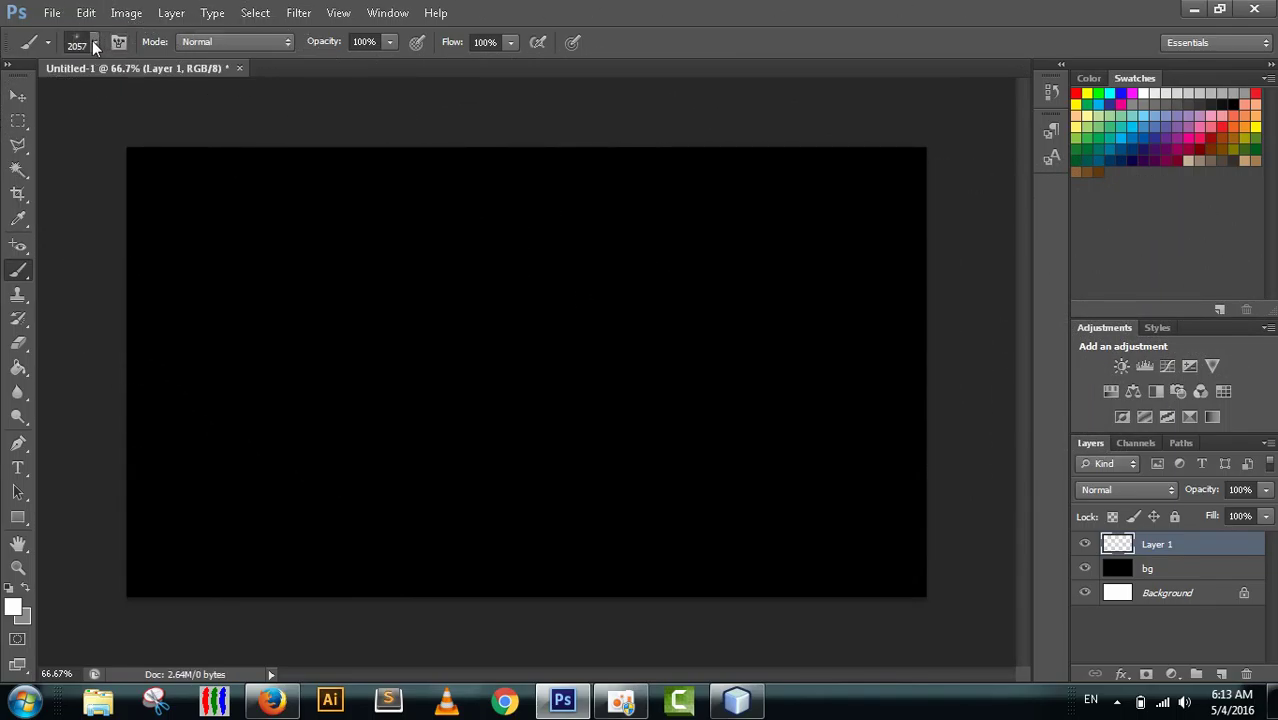
{"action": "left_click", "coordinate": [330, 16]}
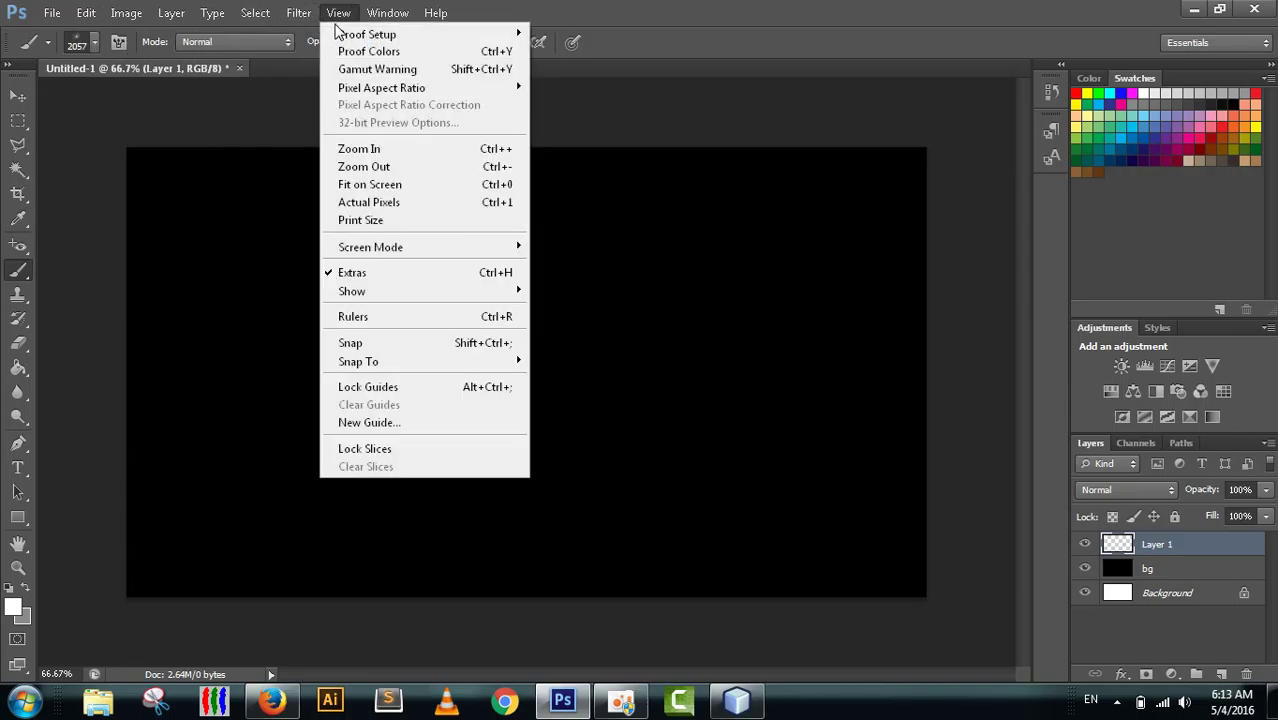
Show the Brush panel at the upper right on its Brush Presets tab.
{"action": "left_click", "coordinate": [410, 140]}
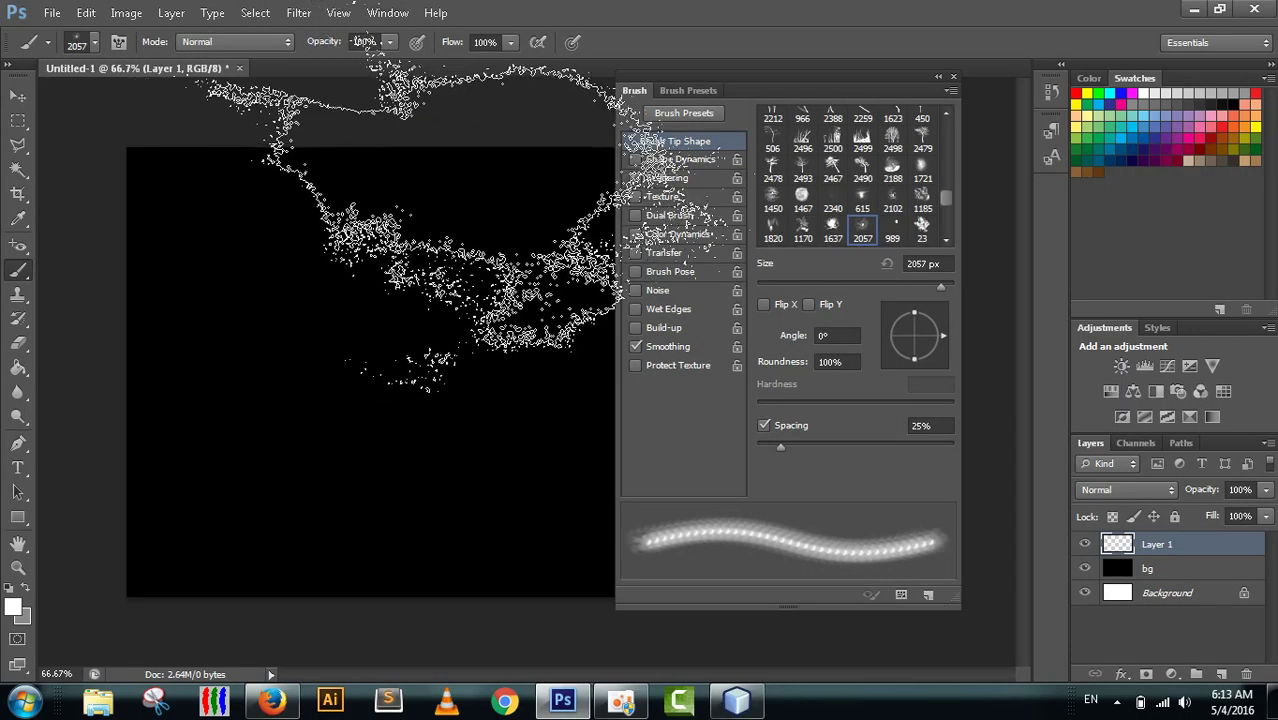
{"action": "left_click_drag", "start_coordinate": [838, 86], "coordinate": [1086, 12]}
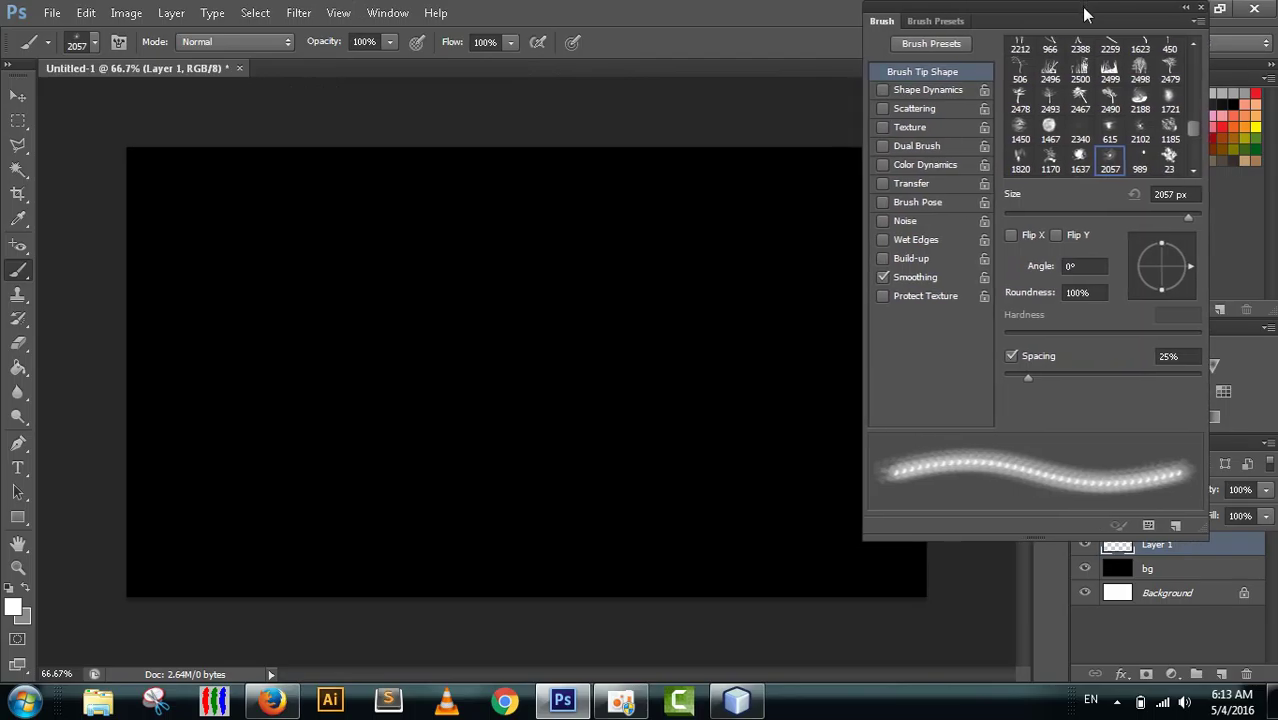
{"action": "left_click", "coordinate": [940, 20]}
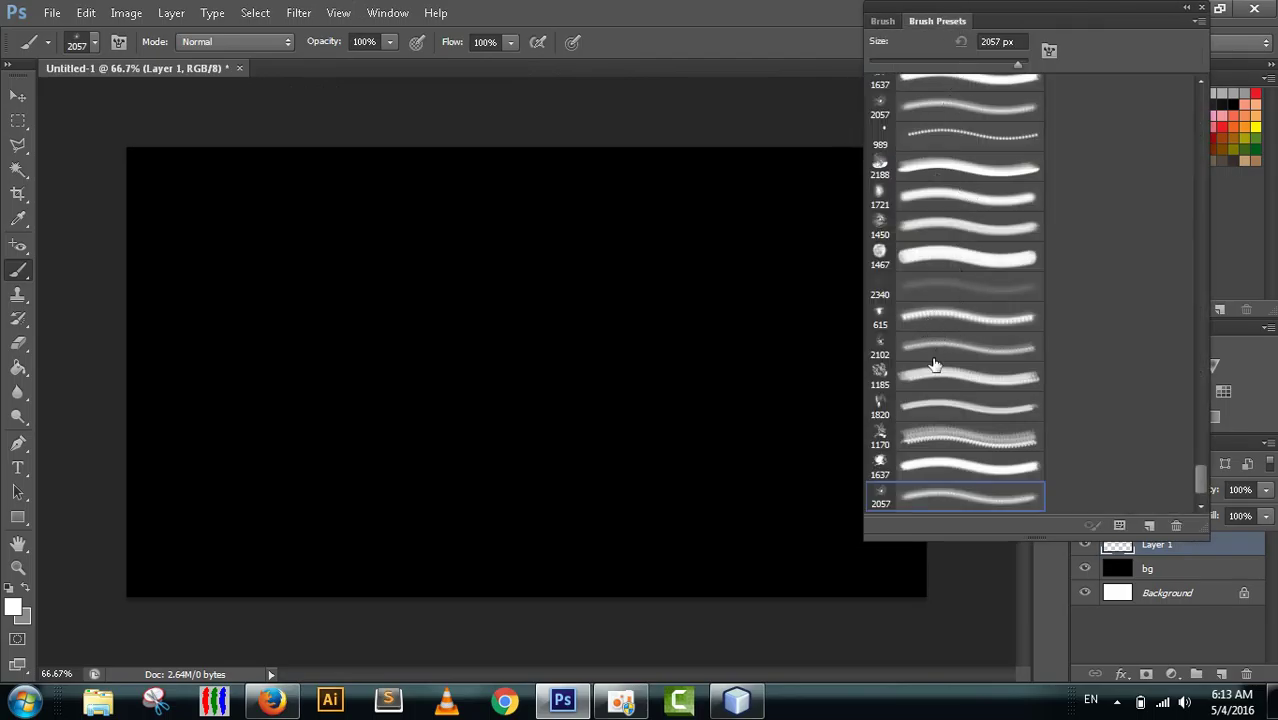
{"action": "scroll", "coordinate": [932, 365], "scroll_direction": "down", "scroll_amount": 1}
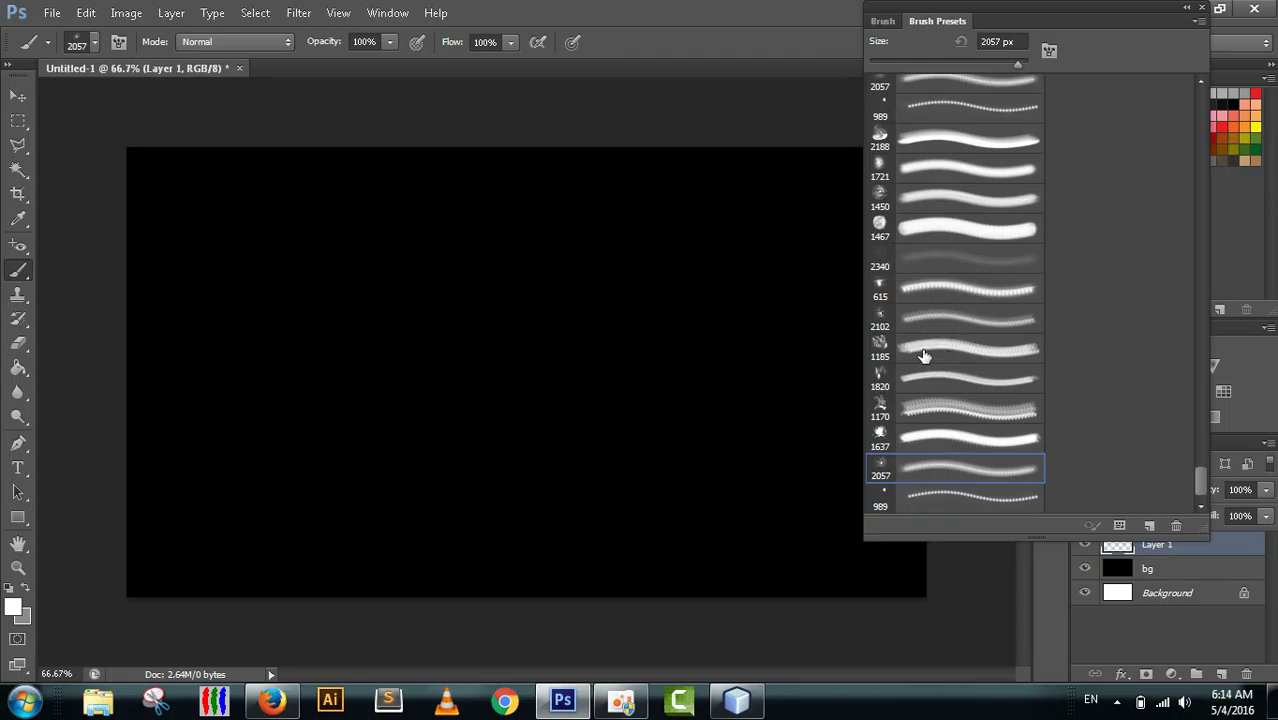
{"action": "scroll", "coordinate": [927, 360], "scroll_direction": "up", "scroll_amount": 1}
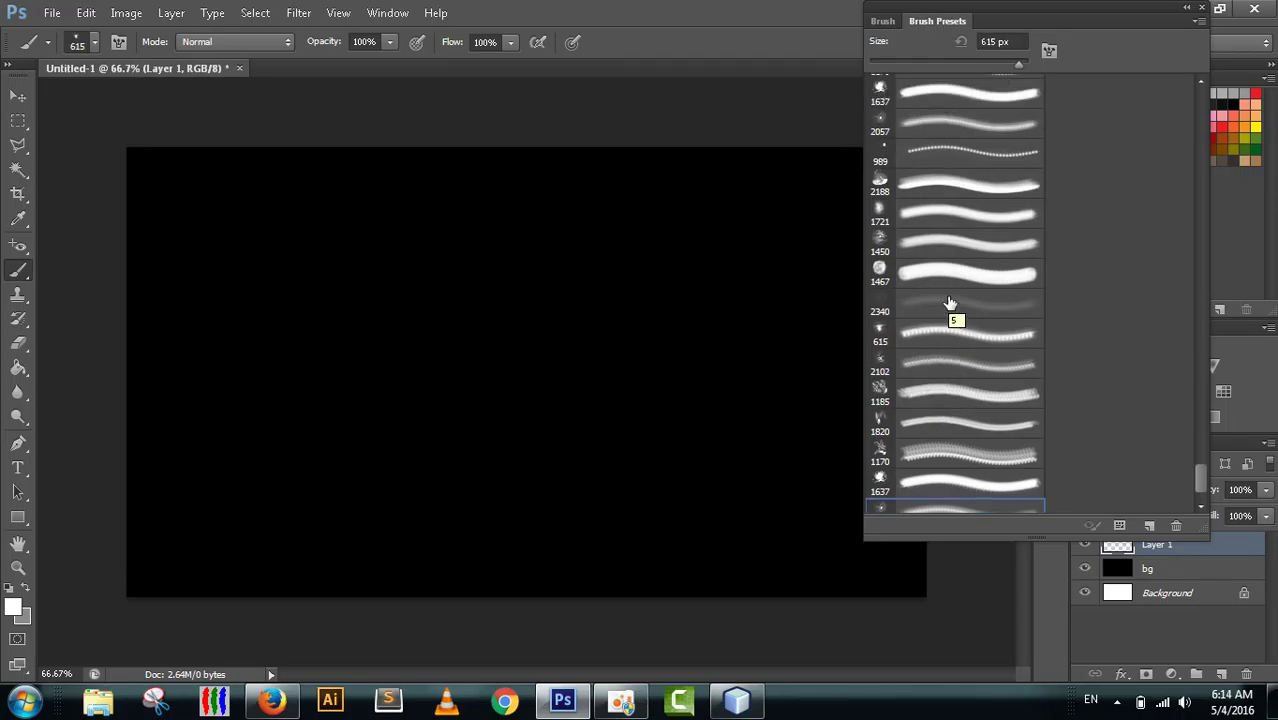
Browse the presets, trying the 1467, 1450 and 2057 brushes.
{"action": "left_click", "coordinate": [950, 304]}
{"action": "scroll", "coordinate": [950, 304], "scroll_direction": "up", "scroll_amount": 1}
{"action": "scroll", "coordinate": [950, 304], "scroll_direction": "up", "scroll_amount": 1}
{"action": "left_click", "coordinate": [950, 304]}
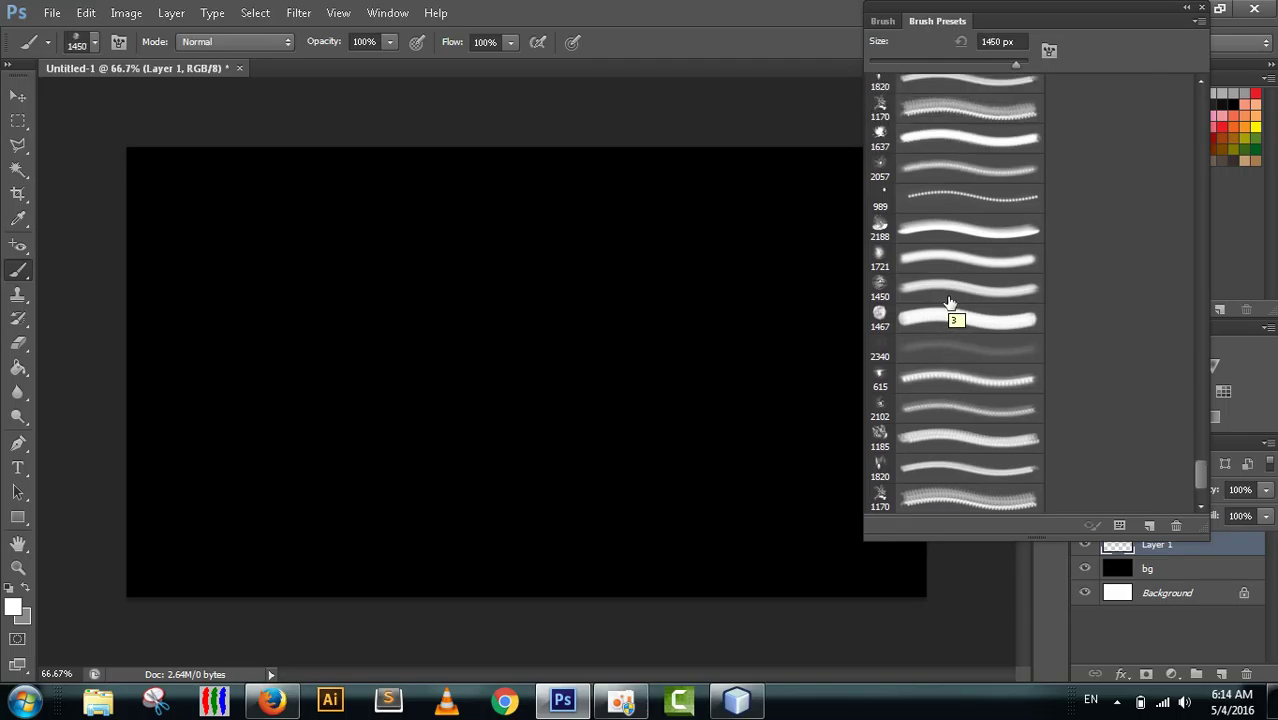
{"action": "scroll", "coordinate": [950, 304], "scroll_direction": "up", "scroll_amount": 2}
{"action": "left_click", "coordinate": [950, 304]}
Scroll further to try the 615 brush, ending on the 1185 brush.
{"action": "scroll", "coordinate": [950, 304], "scroll_direction": "up", "scroll_amount": 1}
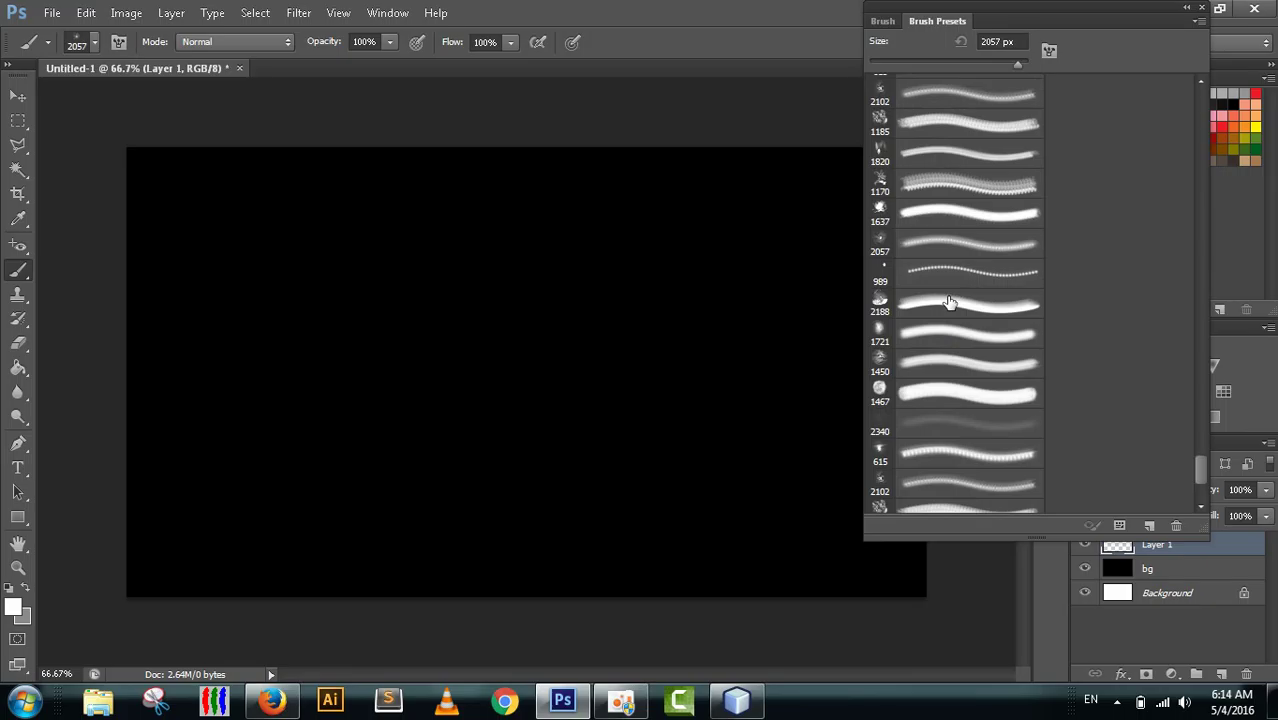
{"action": "scroll", "coordinate": [950, 304], "scroll_direction": "up", "scroll_amount": 2}
{"action": "scroll", "coordinate": [950, 304], "scroll_direction": "up", "scroll_amount": 3}
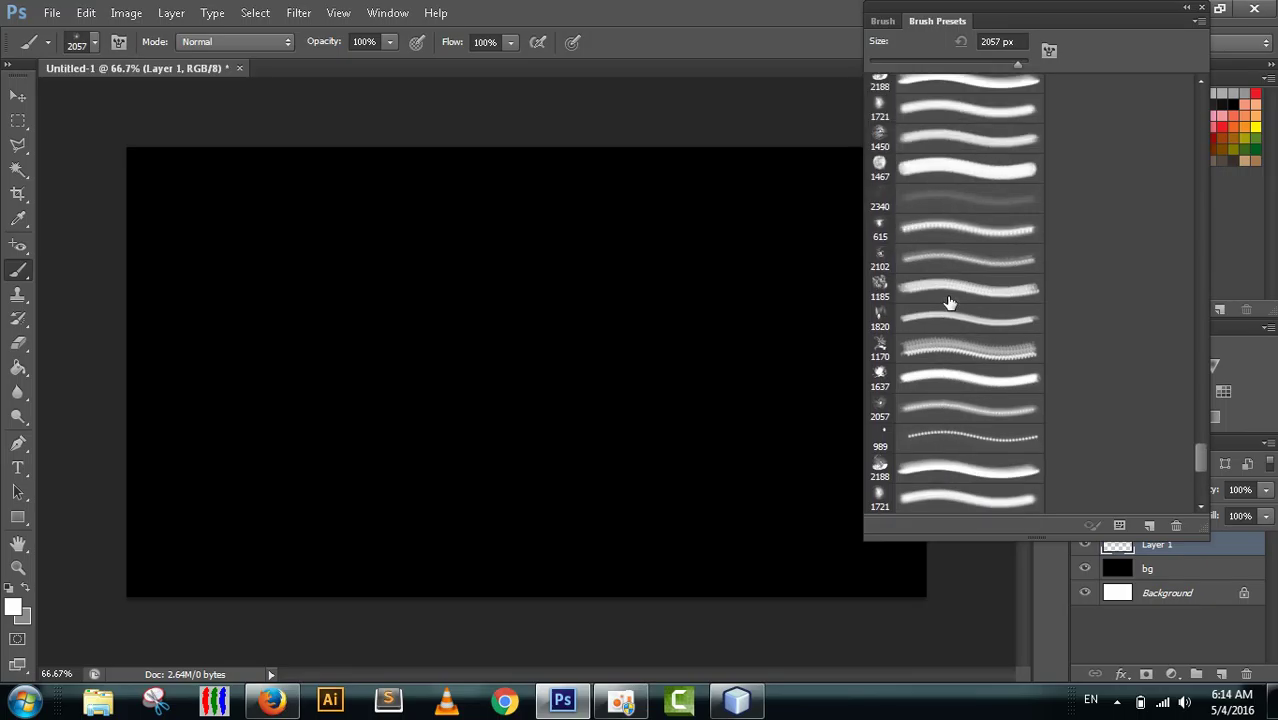
{"action": "scroll", "coordinate": [950, 304], "scroll_direction": "up", "scroll_amount": 2}
{"action": "scroll", "coordinate": [950, 304], "scroll_direction": "up", "scroll_amount": 1}
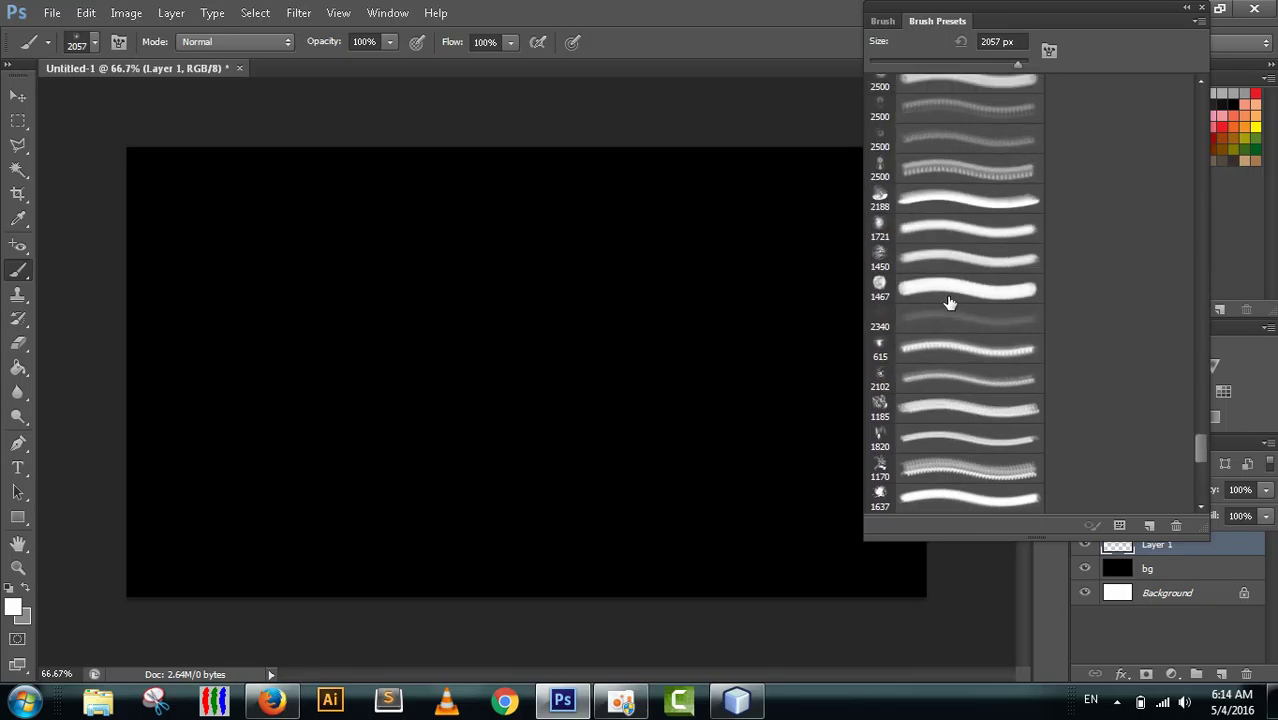
{"action": "scroll", "coordinate": [950, 304], "scroll_direction": "down", "scroll_amount": 2}
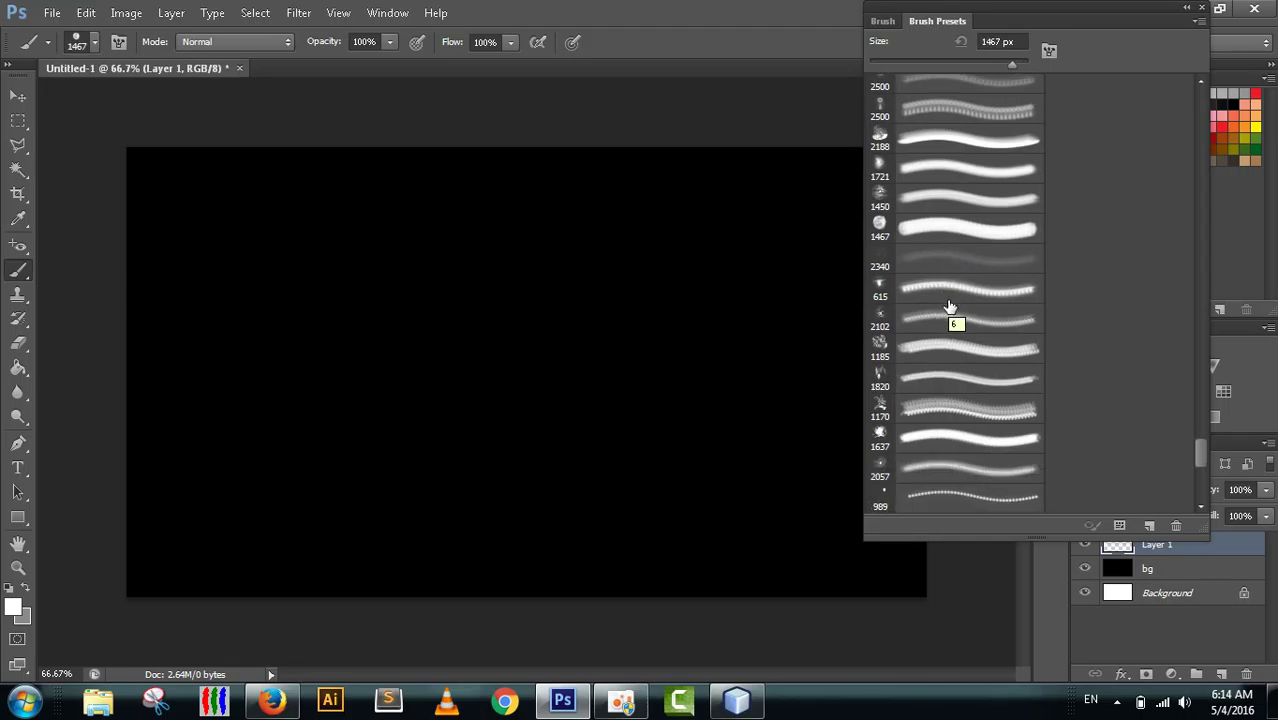
{"action": "left_click", "coordinate": [950, 304]}
{"action": "left_click", "coordinate": [950, 345]}
Test-stamp the 1185 cloud-and-moon brush twice, undoing each stamp.
{"action": "left_click", "coordinate": [473, 333]}
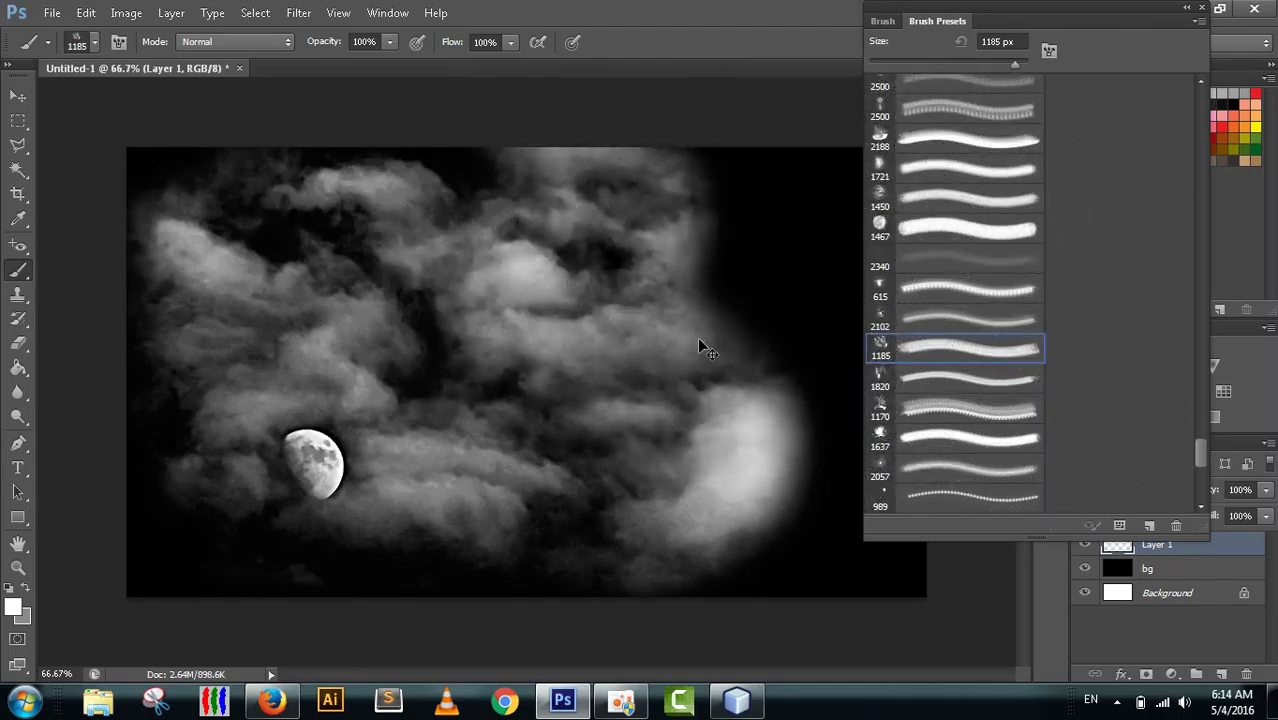
{"action": "key", "text": "ctrl+z"}
{"action": "left_click", "coordinate": [364, 240]}
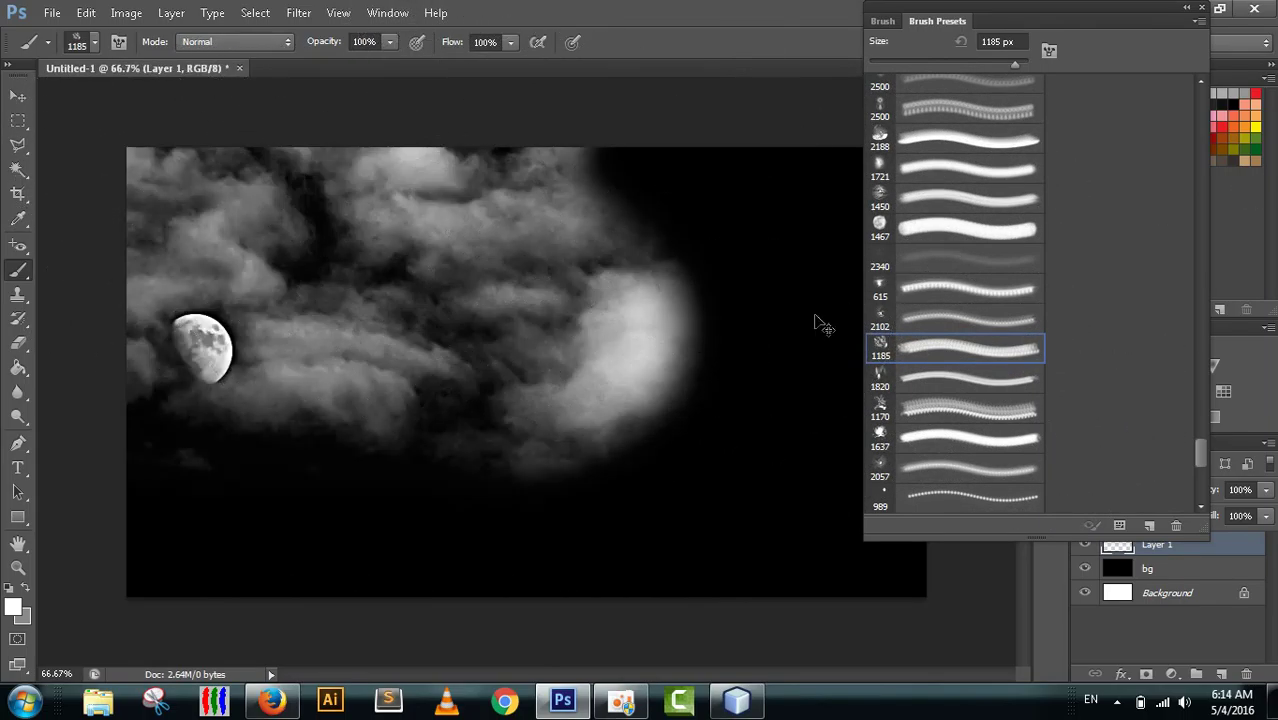
{"action": "key", "text": "ctrl+z"}
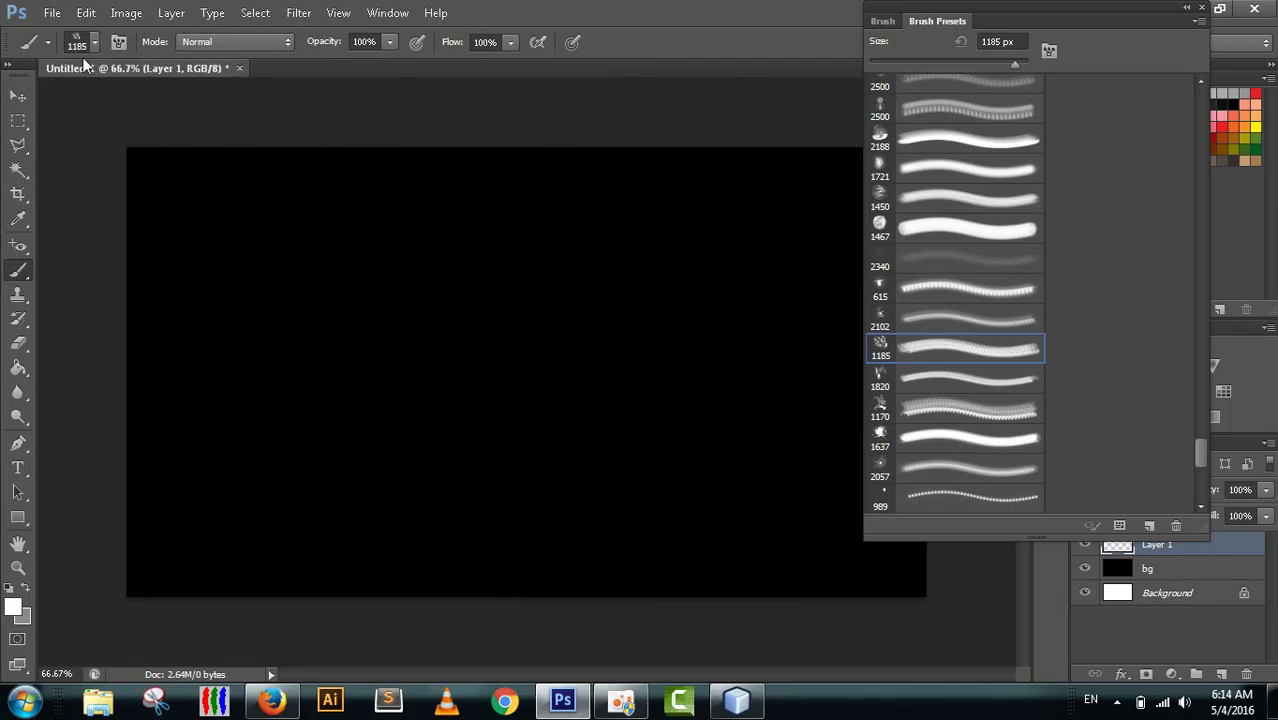
Enlarge the brush size to 3144 px.
{"action": "left_click", "coordinate": [97, 41]}
{"action": "left_click", "coordinate": [97, 41]}
{"action": "left_click", "coordinate": [97, 41]}
{"action": "left_click", "coordinate": [97, 41]}
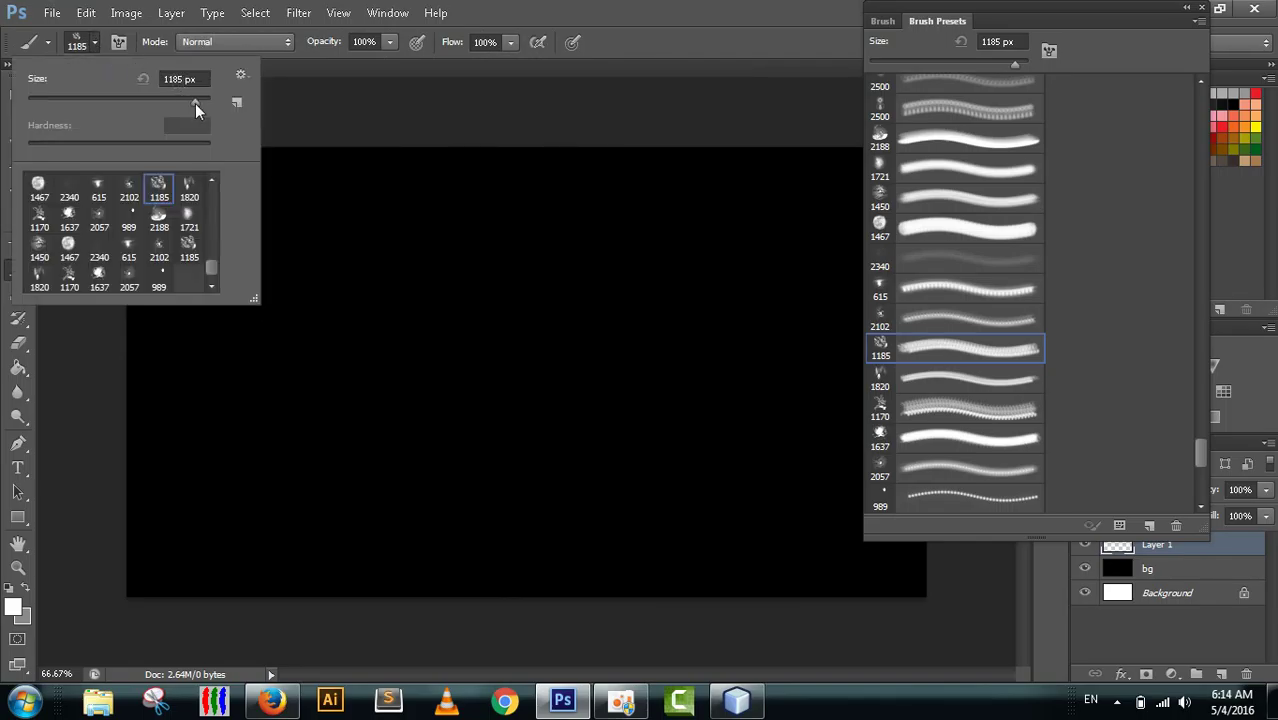
{"action": "left_click_drag", "start_coordinate": [202, 105], "coordinate": [206, 105]}
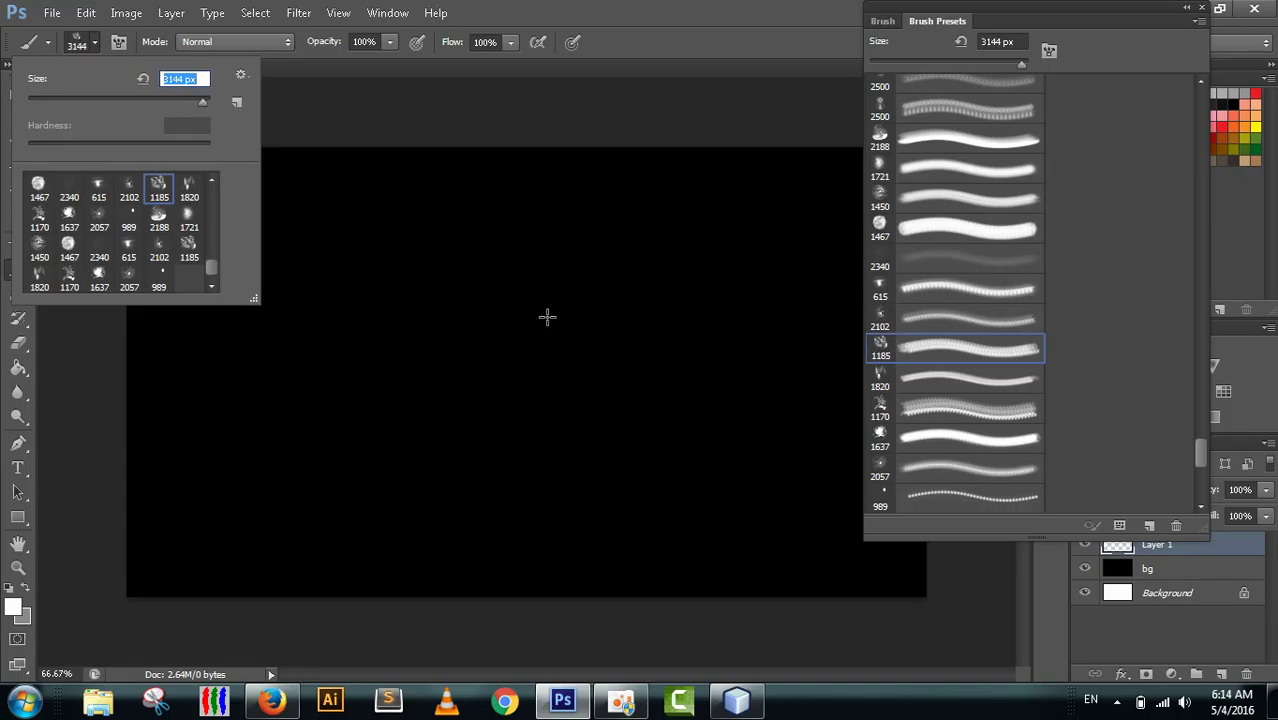
Stamp the 3144 px brush three times, undoing each, then select the 2057 preset.
{"action": "left_click", "coordinate": [526, 124]}
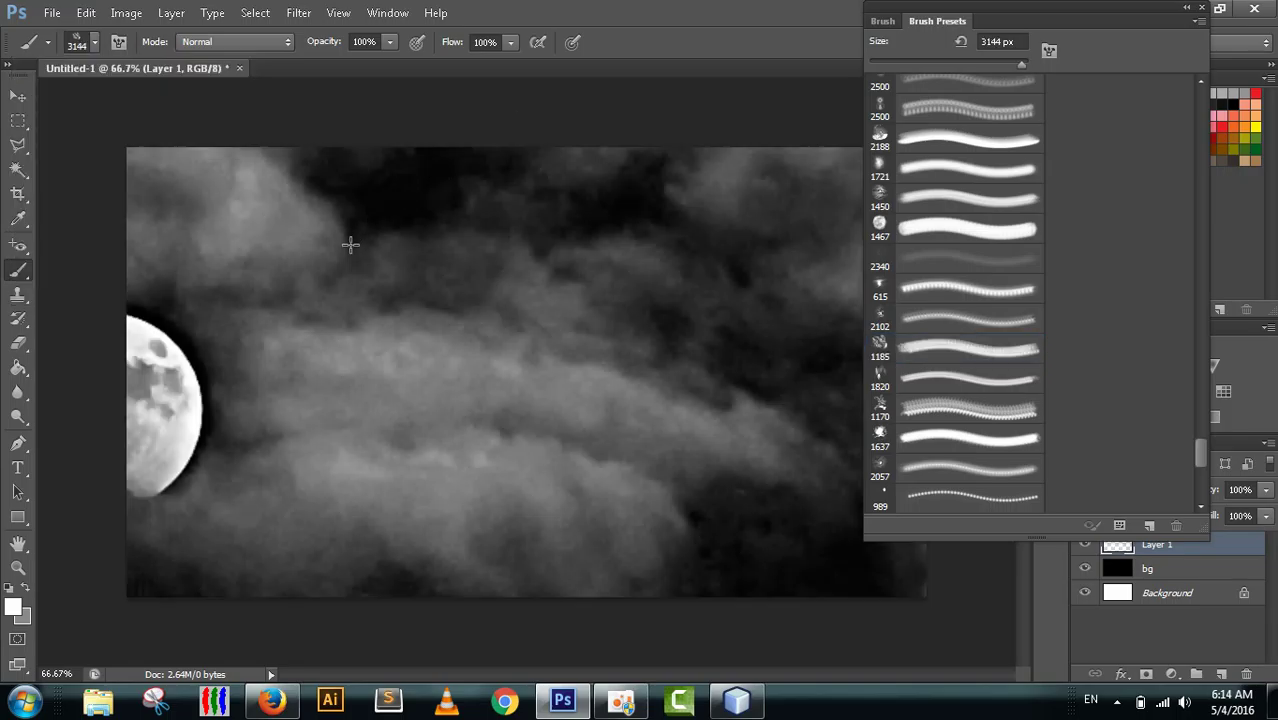
{"action": "key", "text": "ctrl+z"}
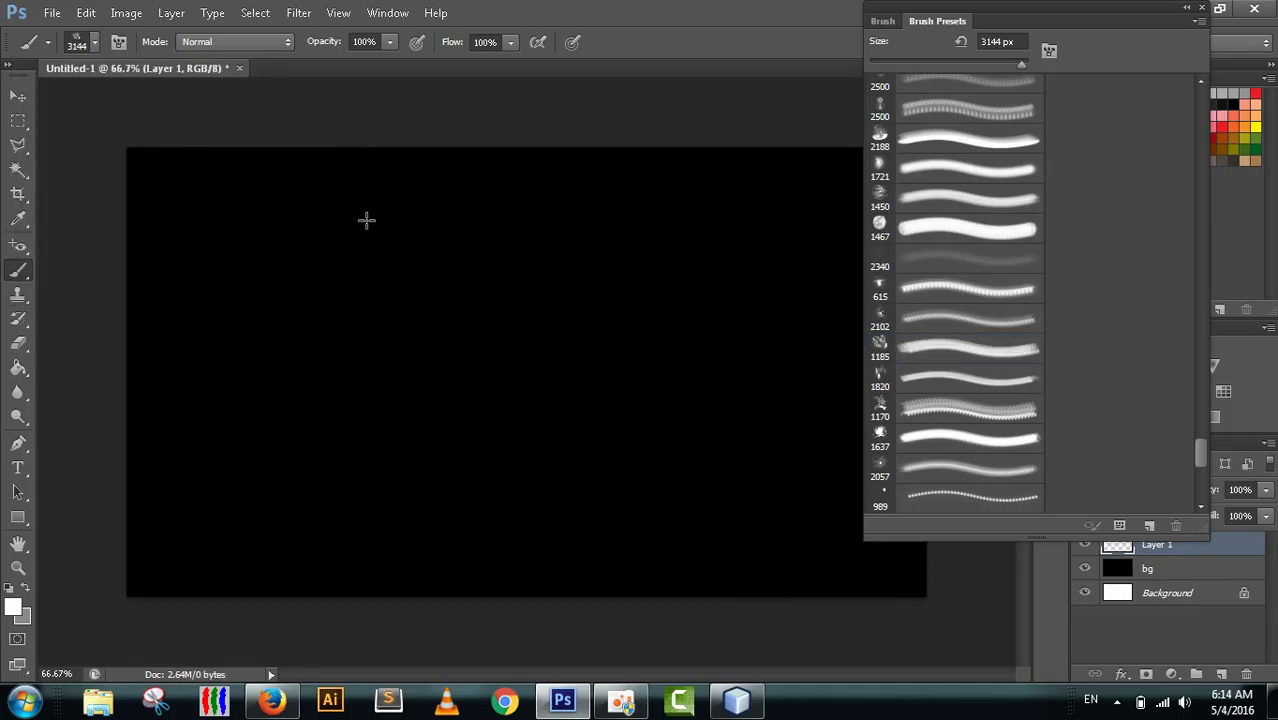
{"action": "left_click", "coordinate": [368, 218]}
{"action": "key", "text": "ctrl+z"}
{"action": "left_click", "coordinate": [510, 250]}
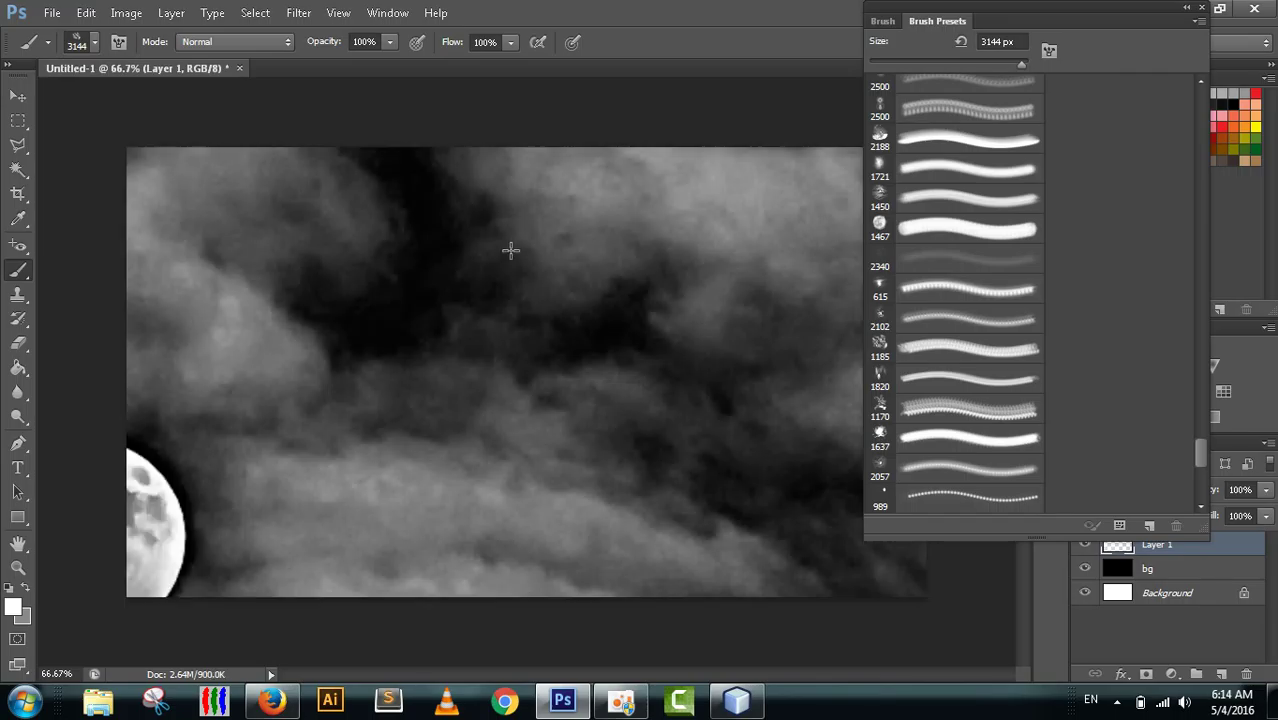
{"action": "key", "text": "ctrl+z"}
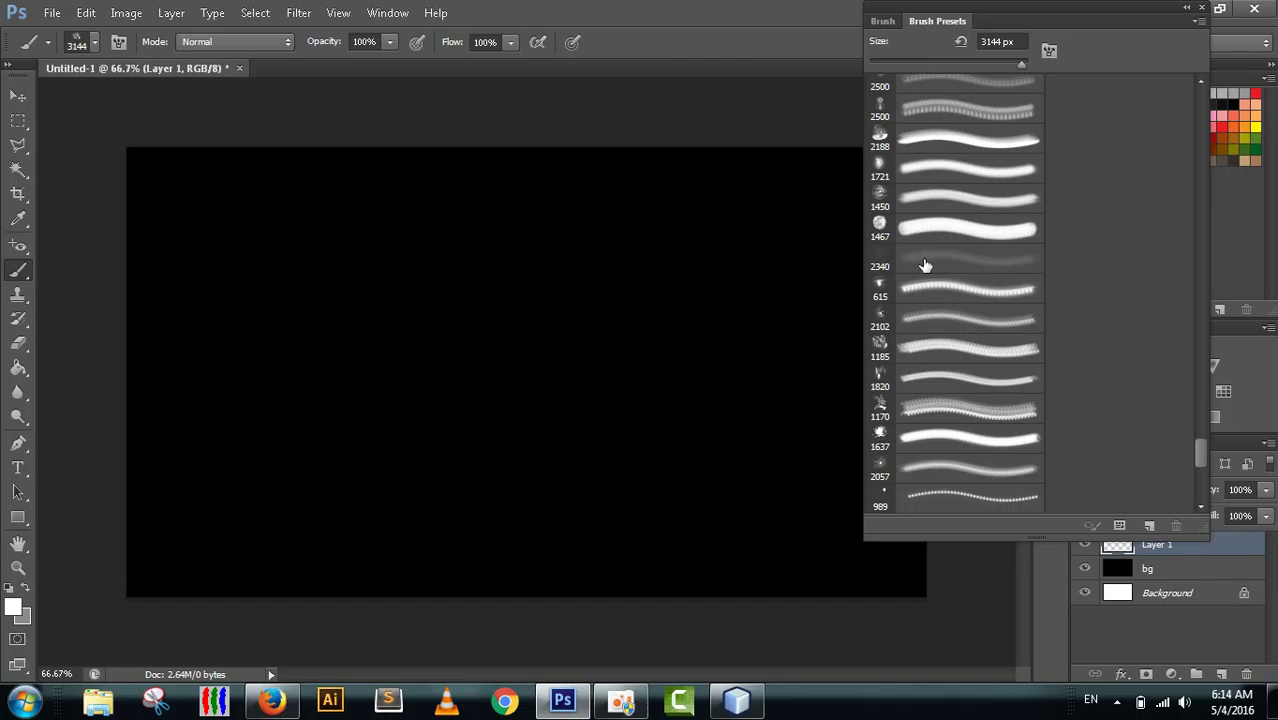
{"action": "left_click", "coordinate": [908, 343]}
{"action": "left_click", "coordinate": [935, 468]}
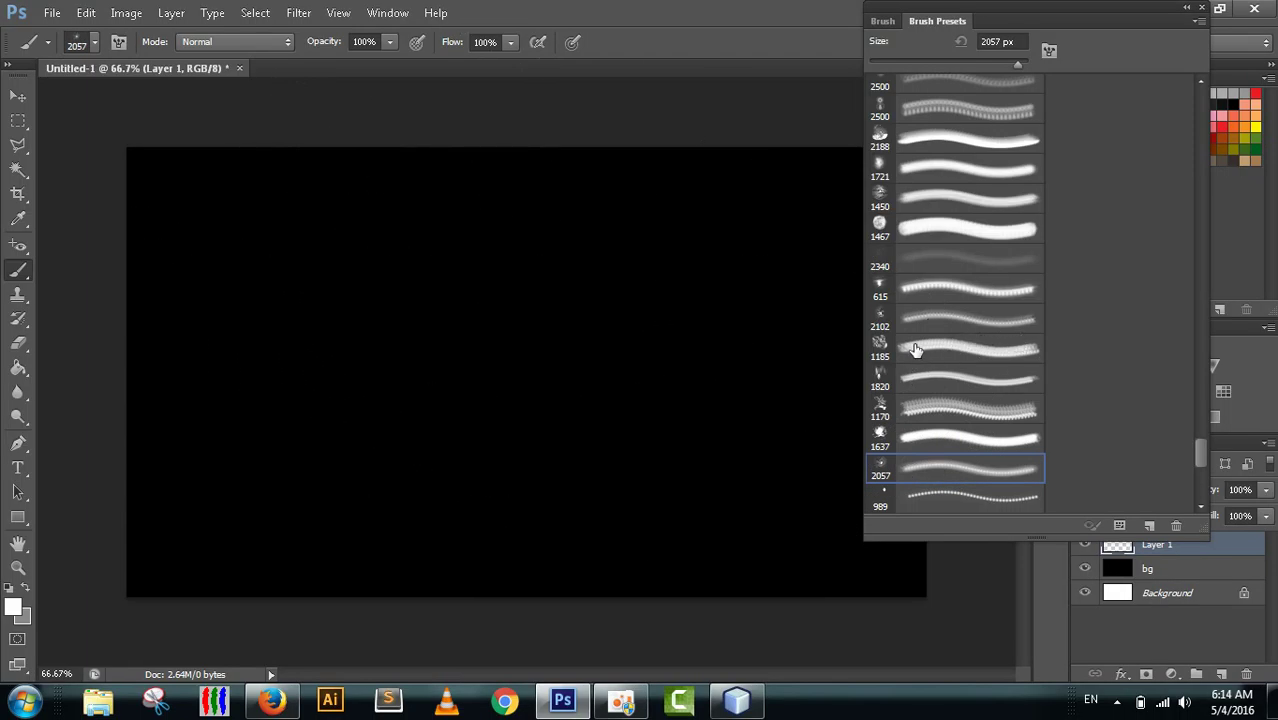
Try a dab with the 615 brush preset and undo it.
{"action": "left_click", "coordinate": [926, 292]}
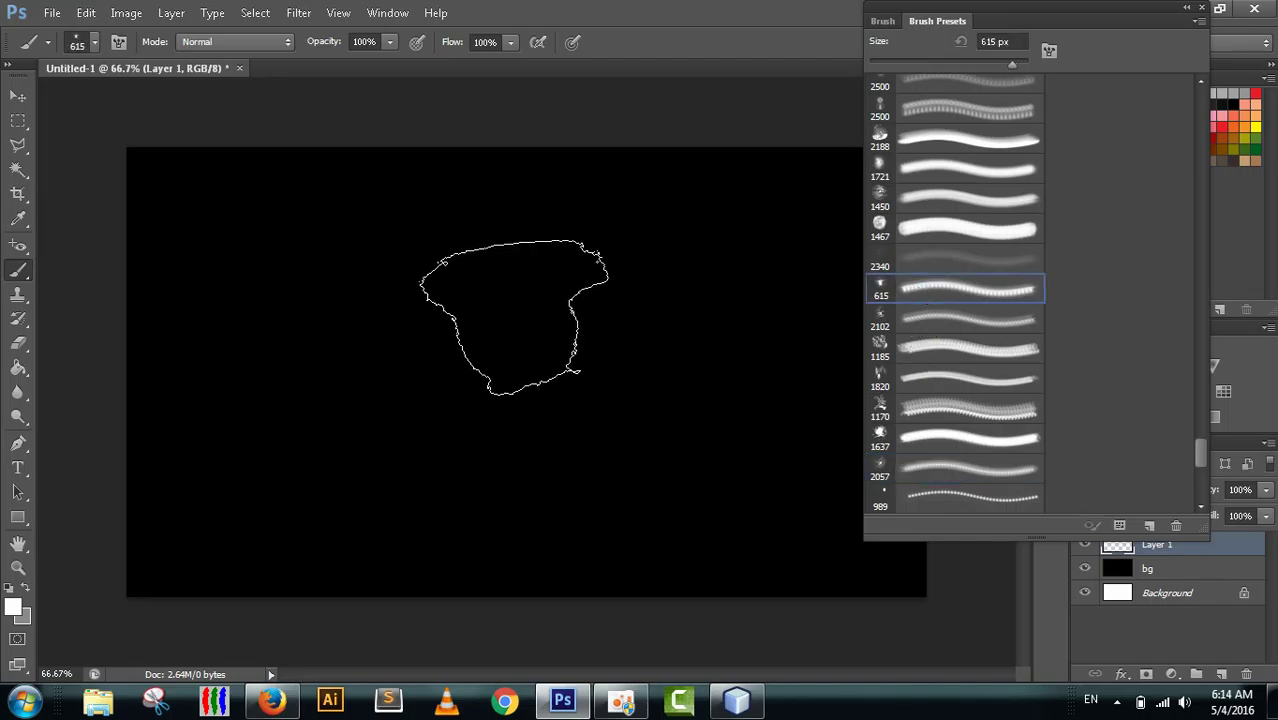
{"action": "left_click", "coordinate": [511, 317]}
{"action": "key", "text": "ctrl+z"}
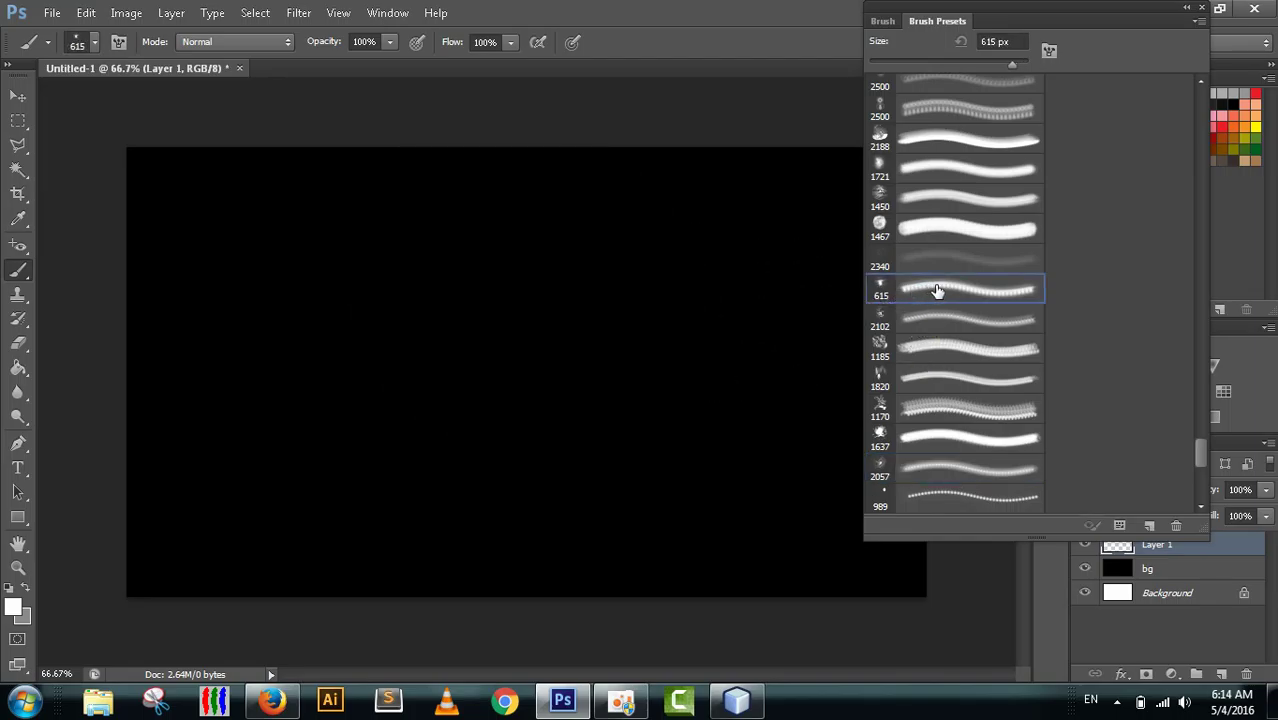
Scroll the presets, pick the 2057 brush, then the 2188 px cloud-and-moon brush.
{"action": "scroll", "coordinate": [959, 273], "scroll_direction": "up", "scroll_amount": 2}
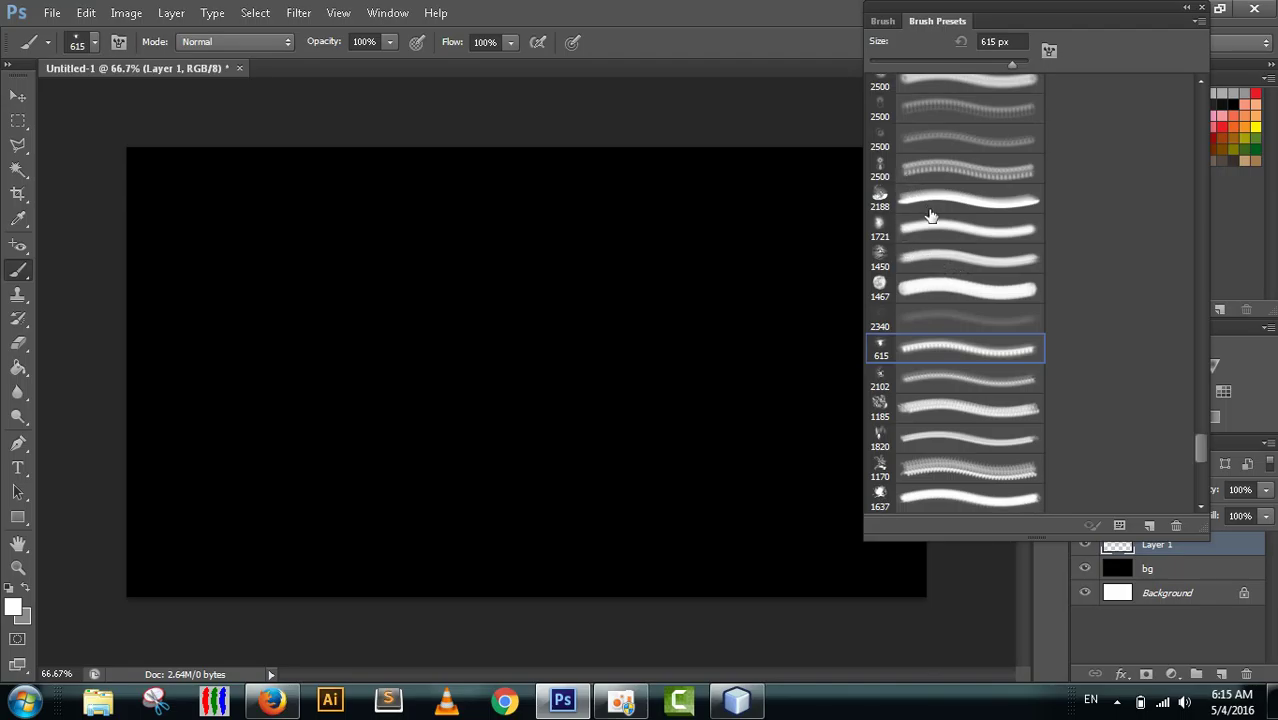
{"action": "scroll", "coordinate": [929, 214], "scroll_direction": "up", "scroll_amount": 2}
{"action": "scroll", "coordinate": [930, 217], "scroll_direction": "up", "scroll_amount": 1}
{"action": "scroll", "coordinate": [930, 217], "scroll_direction": "up", "scroll_amount": 1}
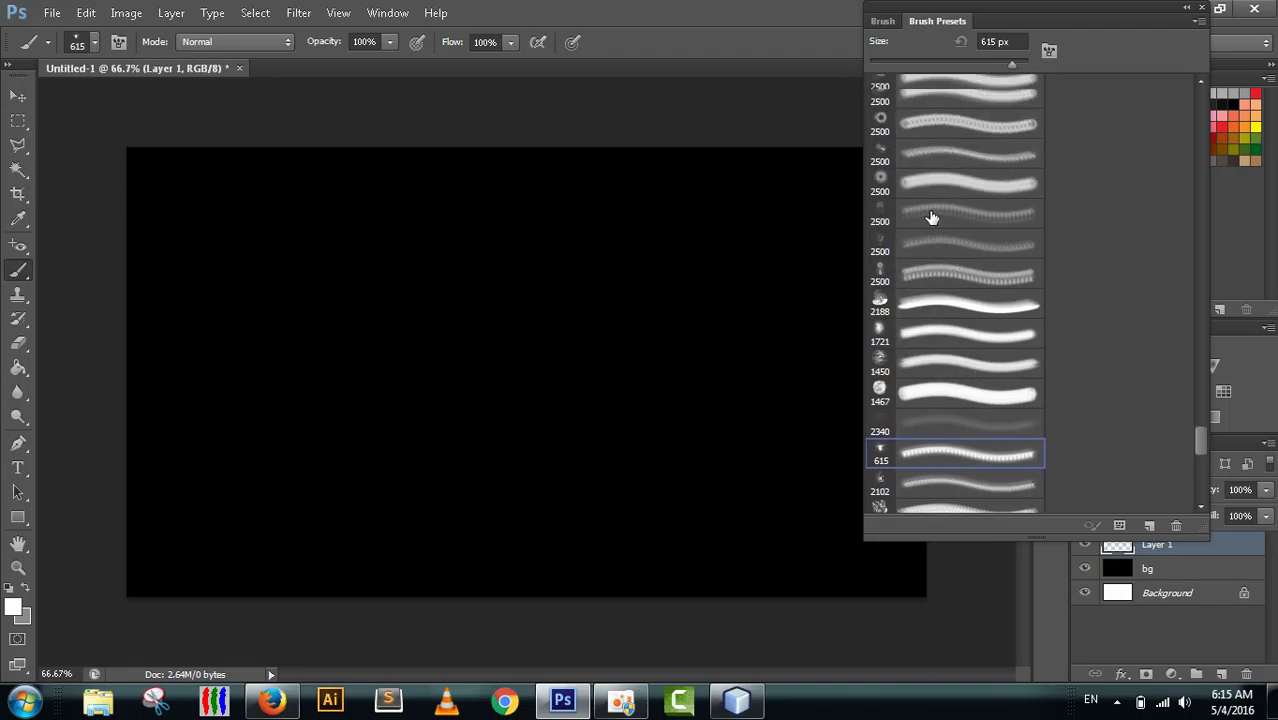
{"action": "scroll", "coordinate": [930, 217], "scroll_direction": "up", "scroll_amount": 1}
{"action": "scroll", "coordinate": [930, 217], "scroll_direction": "up", "scroll_amount": 1}
{"action": "scroll", "coordinate": [930, 217], "scroll_direction": "up", "scroll_amount": 1}
{"action": "scroll", "coordinate": [930, 217], "scroll_direction": "down", "scroll_amount": 6}
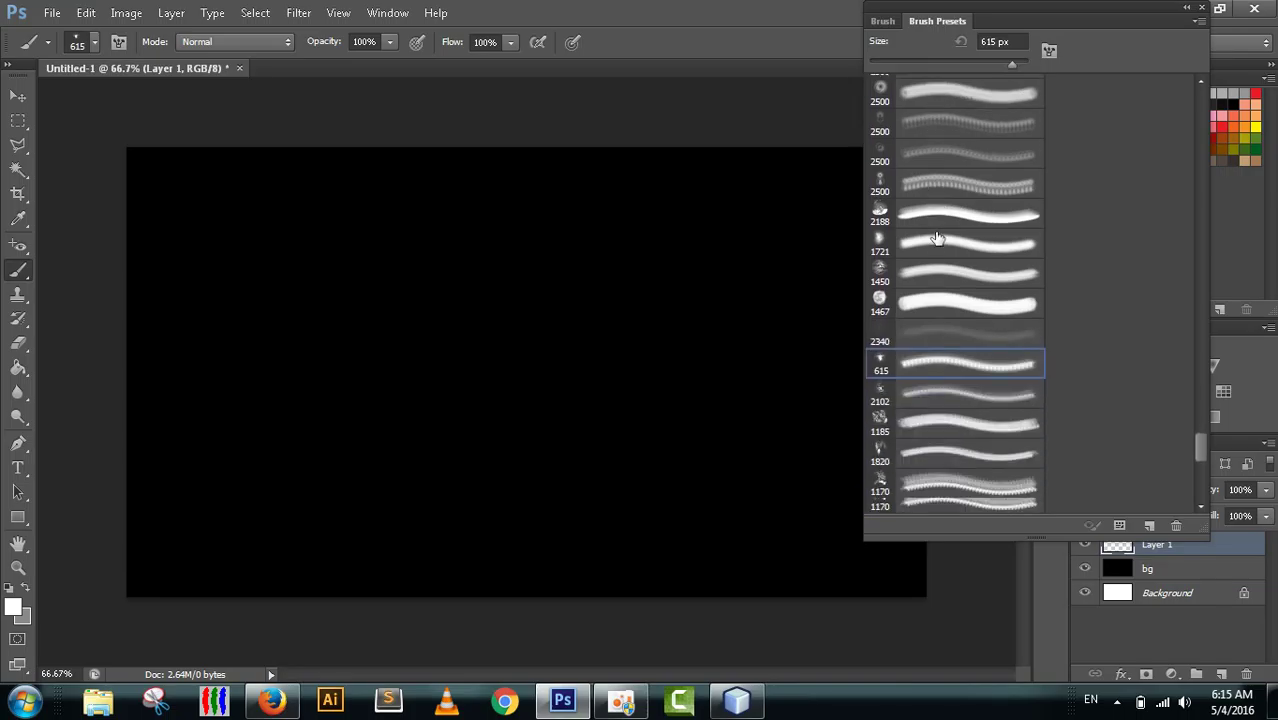
{"action": "scroll", "coordinate": [932, 225], "scroll_direction": "down", "scroll_amount": 1}
{"action": "scroll", "coordinate": [936, 235], "scroll_direction": "down", "scroll_amount": 3}
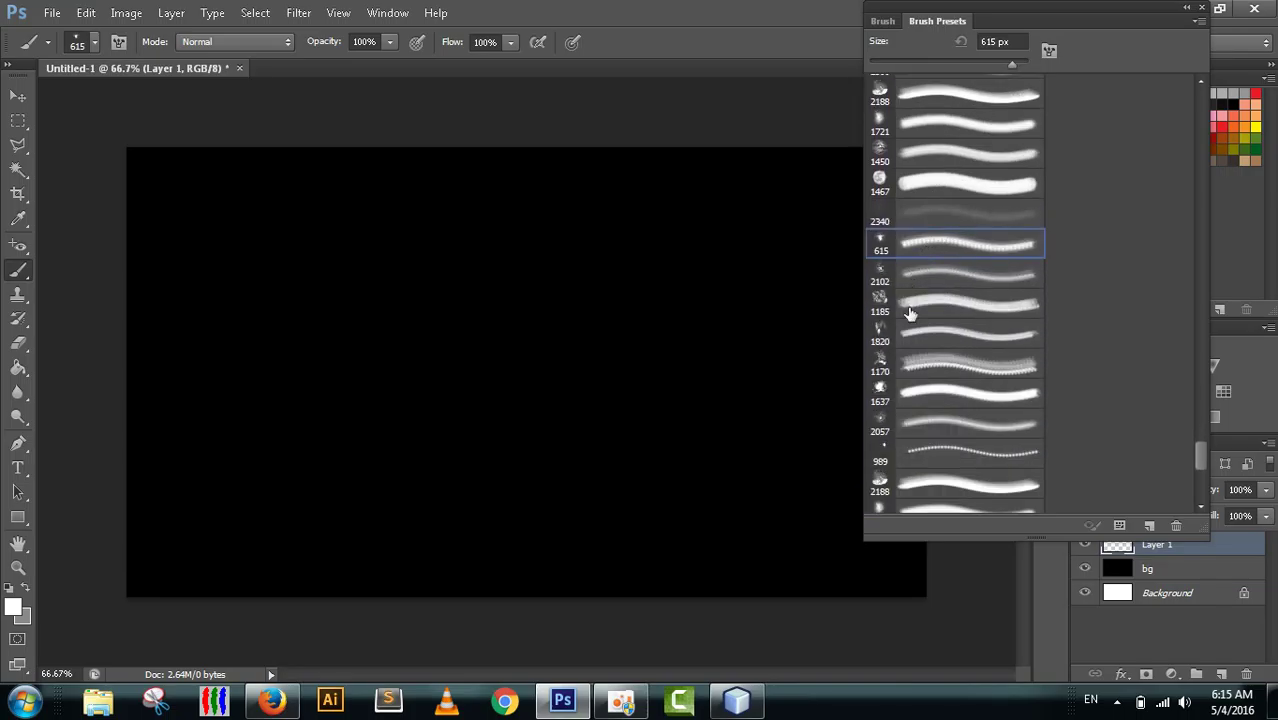
{"action": "scroll", "coordinate": [925, 386], "scroll_direction": "down", "scroll_amount": 1}
{"action": "left_click", "coordinate": [920, 377]}
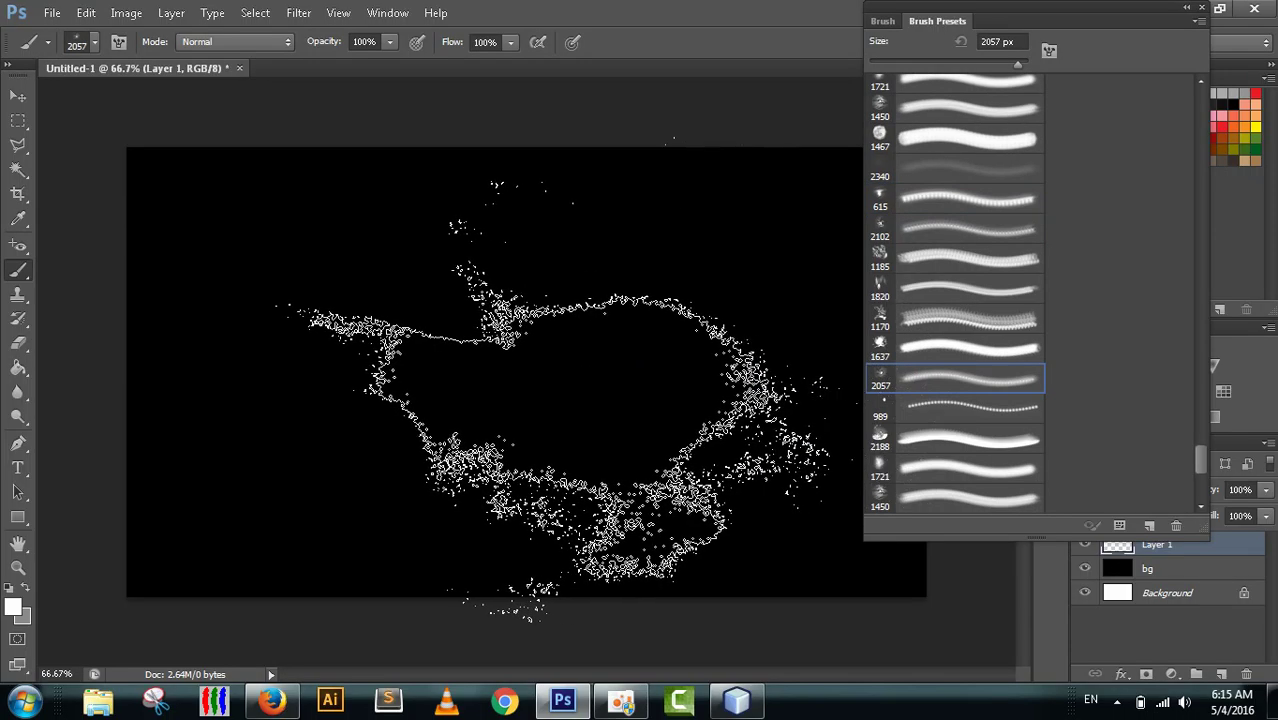
{"action": "left_click", "coordinate": [935, 437]}
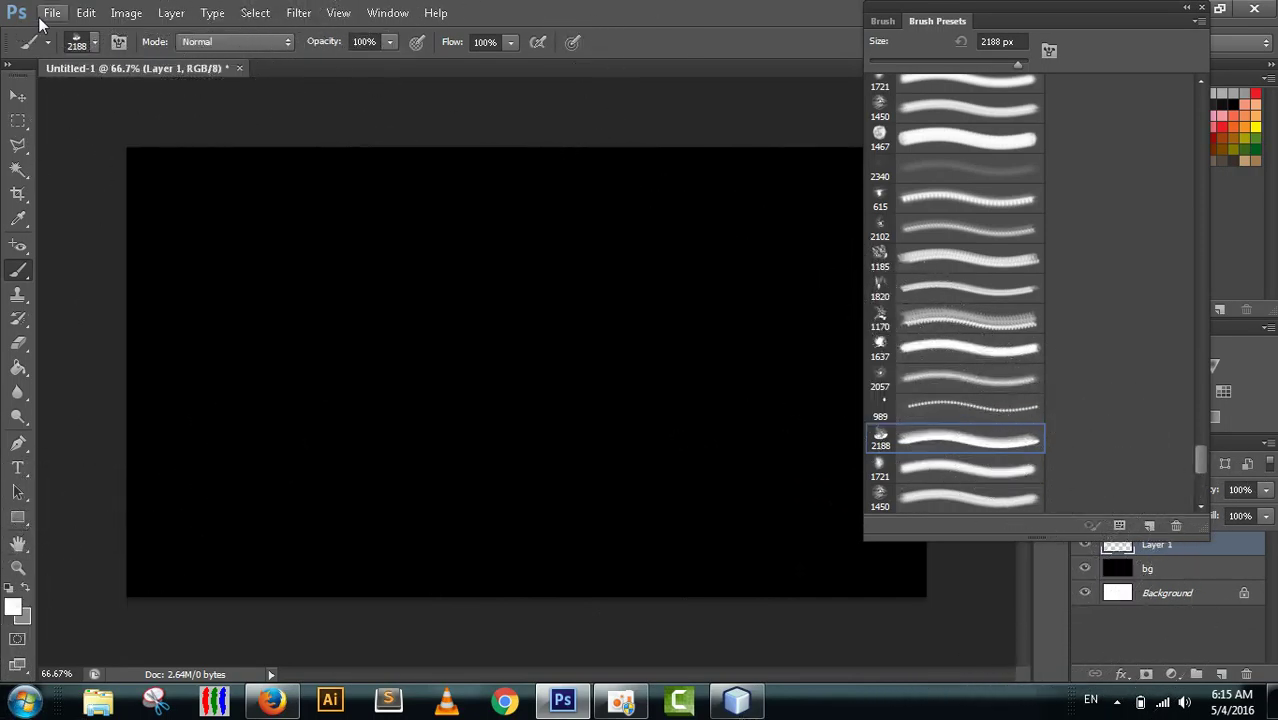
Adjust the Size slider through 463, 494 and 1057 px, settling on 1753 px.
{"action": "left_click", "coordinate": [87, 41]}
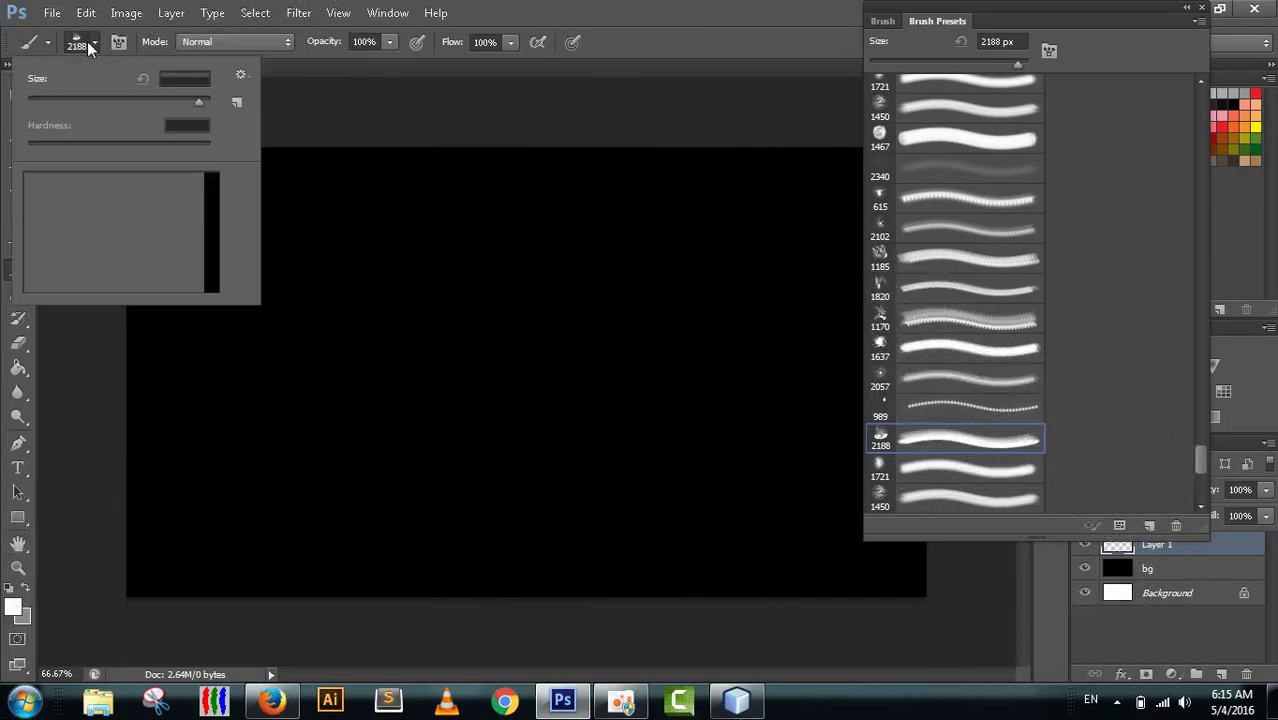
{"action": "left_click_drag", "start_coordinate": [190, 101], "coordinate": [159, 101]}
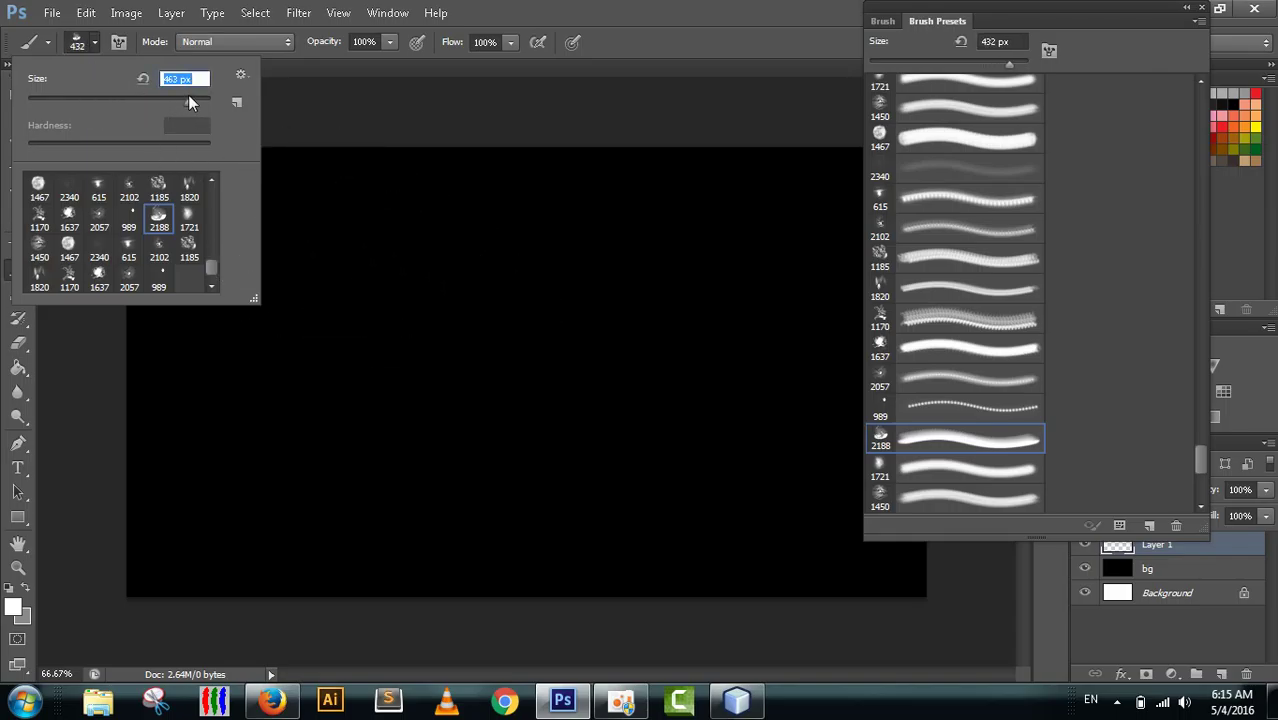
{"action": "left_click_drag", "start_coordinate": [188, 96], "coordinate": [197, 98]}
{"action": "left_click_drag", "start_coordinate": [192, 99], "coordinate": [163, 103]}
{"action": "left_click_drag", "start_coordinate": [191, 103], "coordinate": [194, 100]}
{"action": "left_click_drag", "start_coordinate": [194, 101], "coordinate": [196, 101]}
{"action": "left_click_drag", "start_coordinate": [197, 105], "coordinate": [203, 105]}
{"action": "key", "text": "Return"}
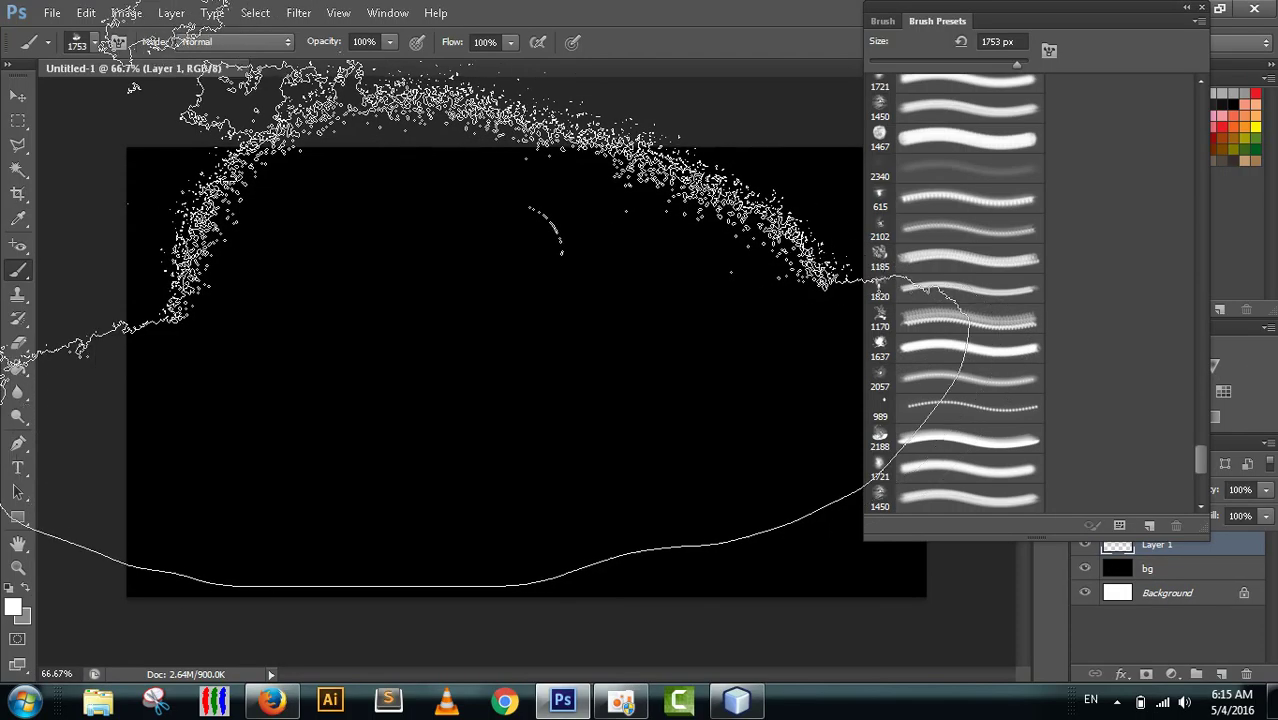
Try three cloud-and-moon stamps on the canvas, undoing each one.
{"action": "left_click", "coordinate": [394, 212]}
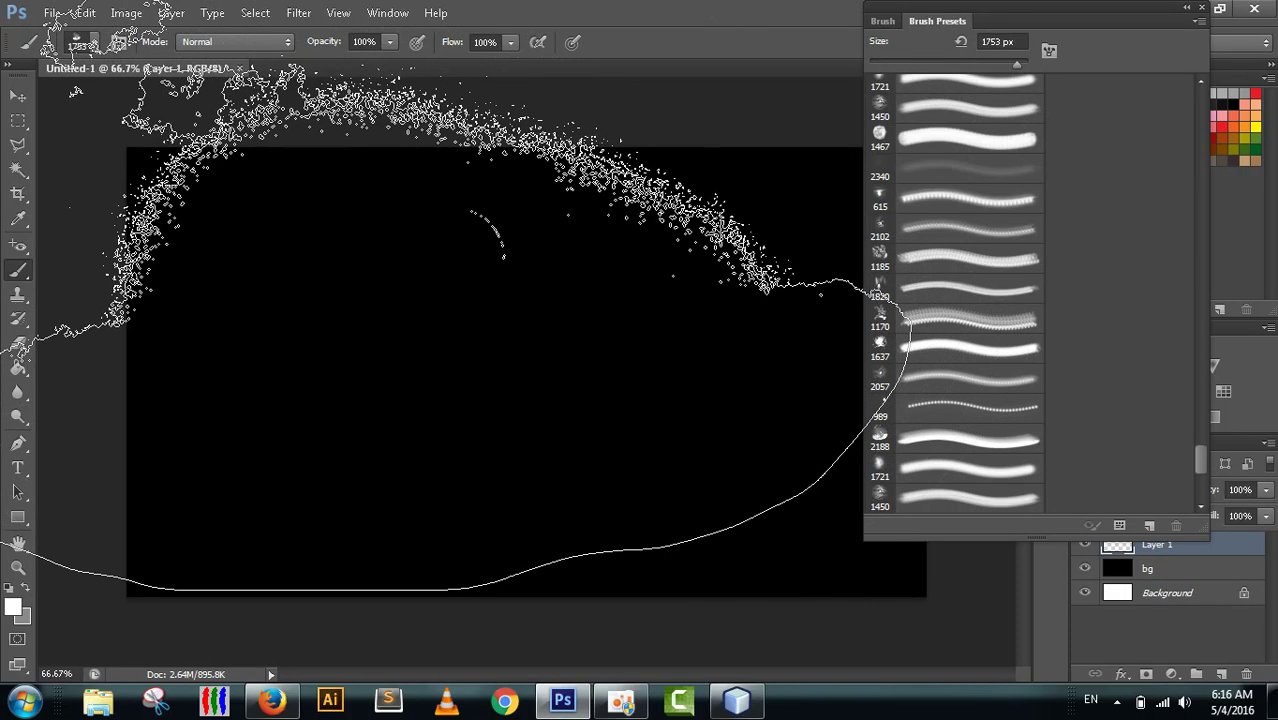
{"action": "key", "text": "ctrl+z"}
{"action": "left_click", "coordinate": [405, 225]}
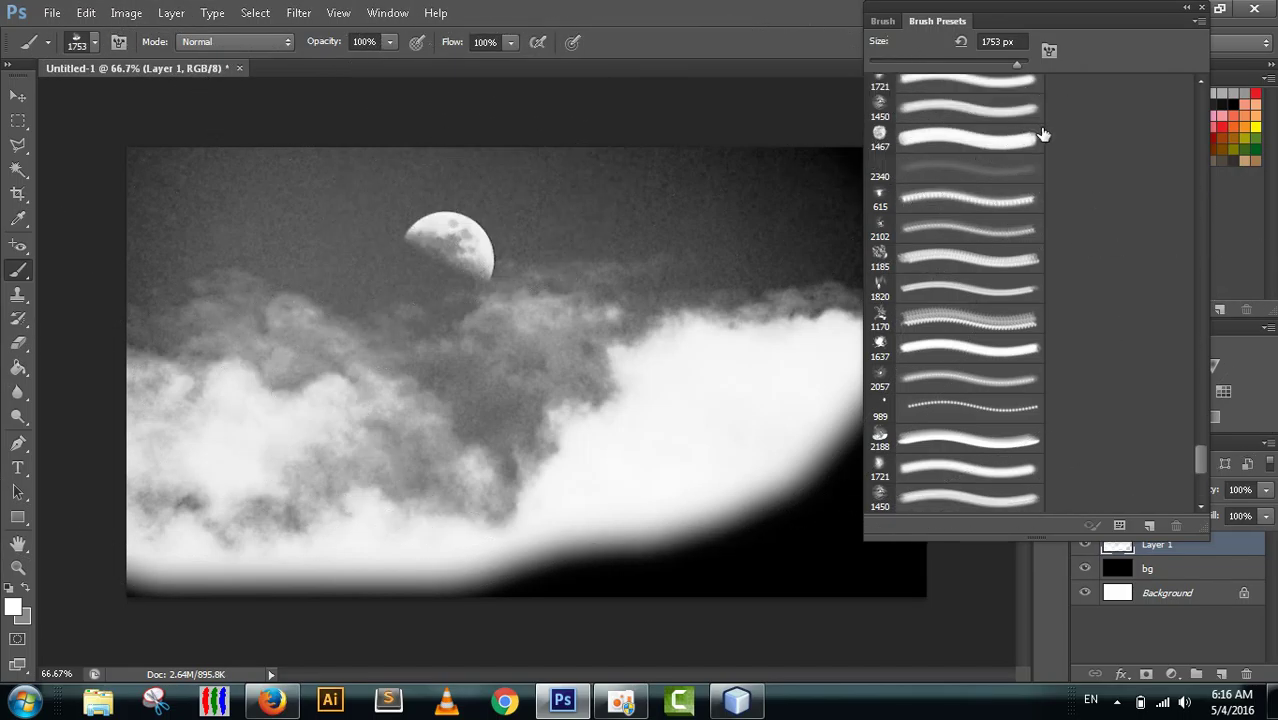
{"action": "key", "text": "ctrl+z"}
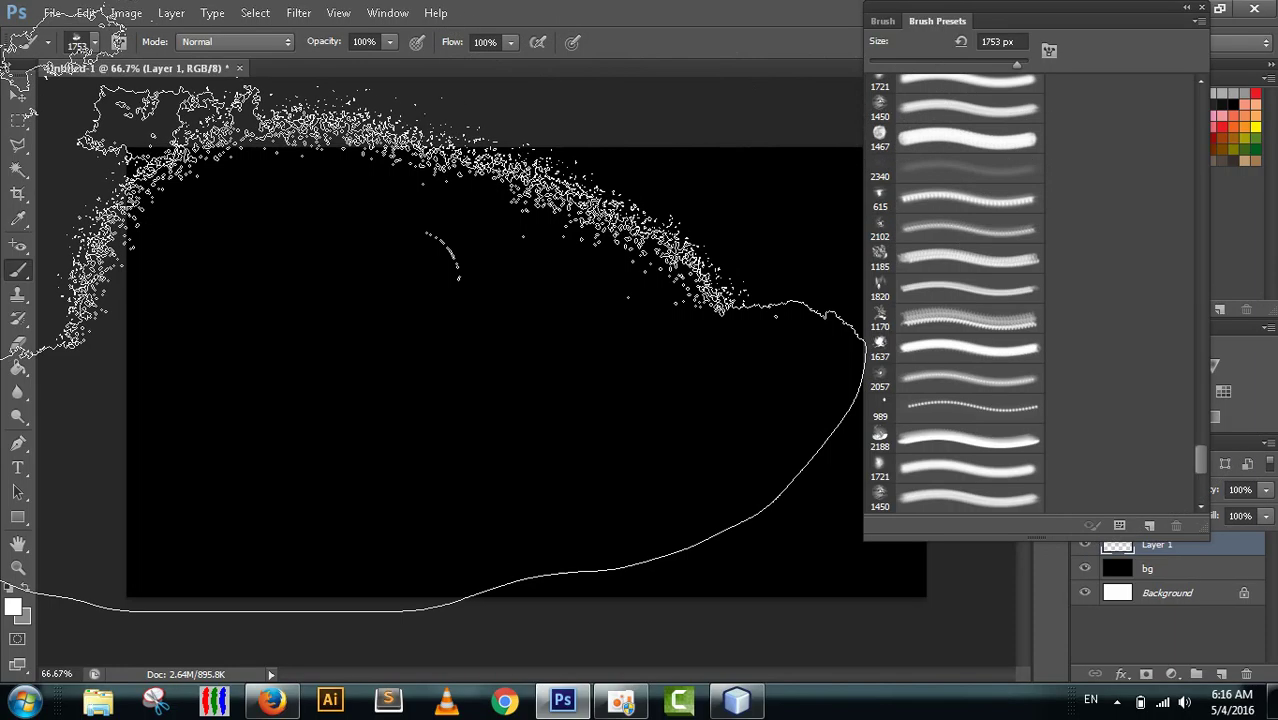
{"action": "left_click", "coordinate": [440, 330]}
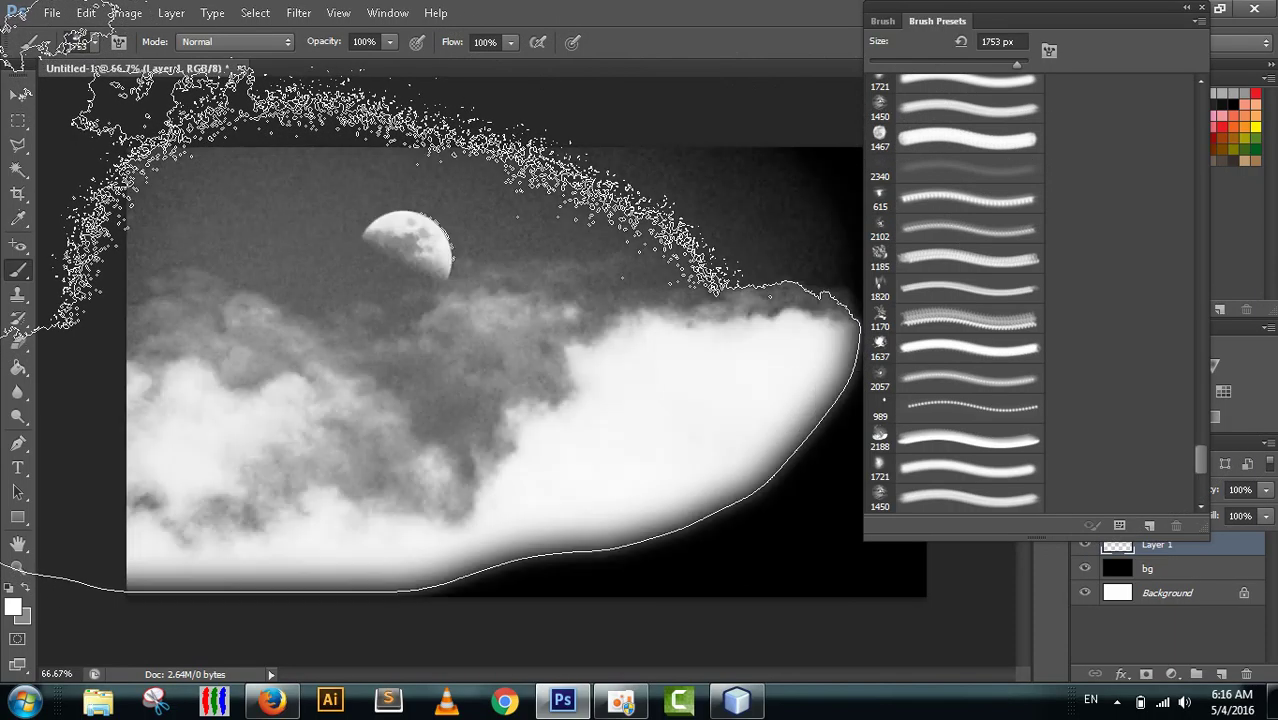
{"action": "key", "text": "ctrl+z"}
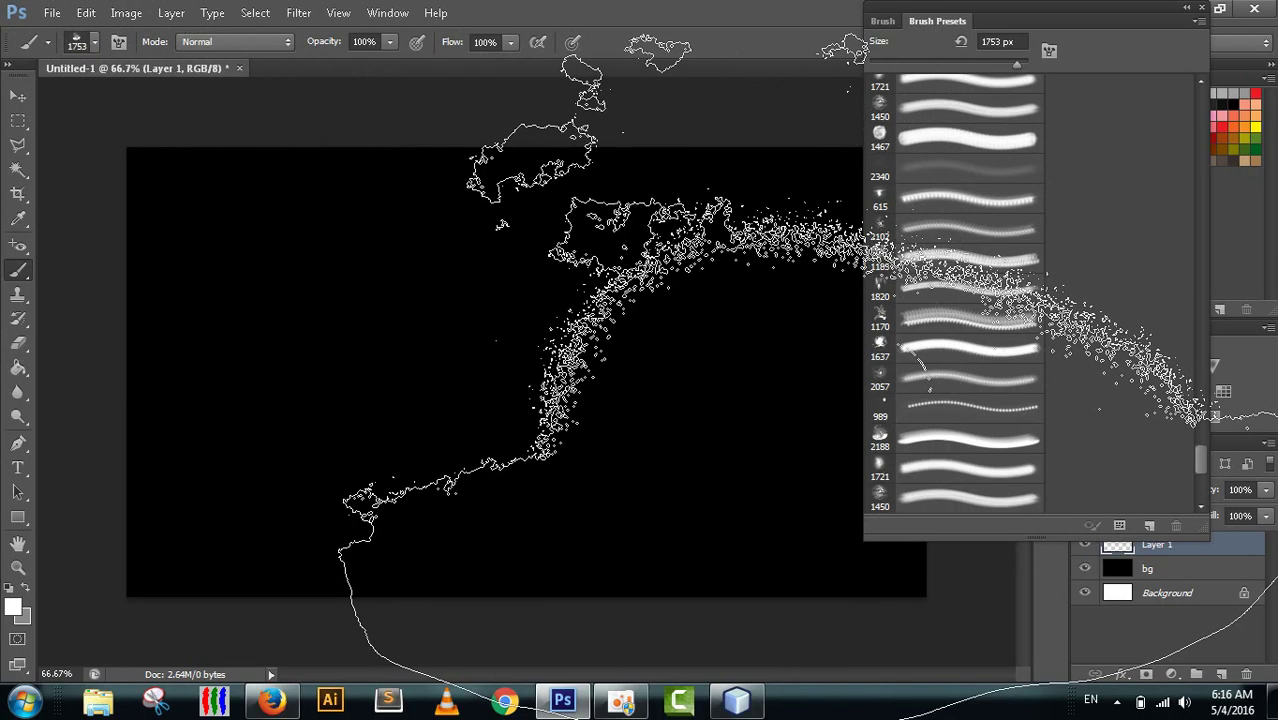
Stamp the 2057 px crescent moon brush toward the upper left, sliding the presets panel aside.
{"action": "left_click", "coordinate": [912, 378]}
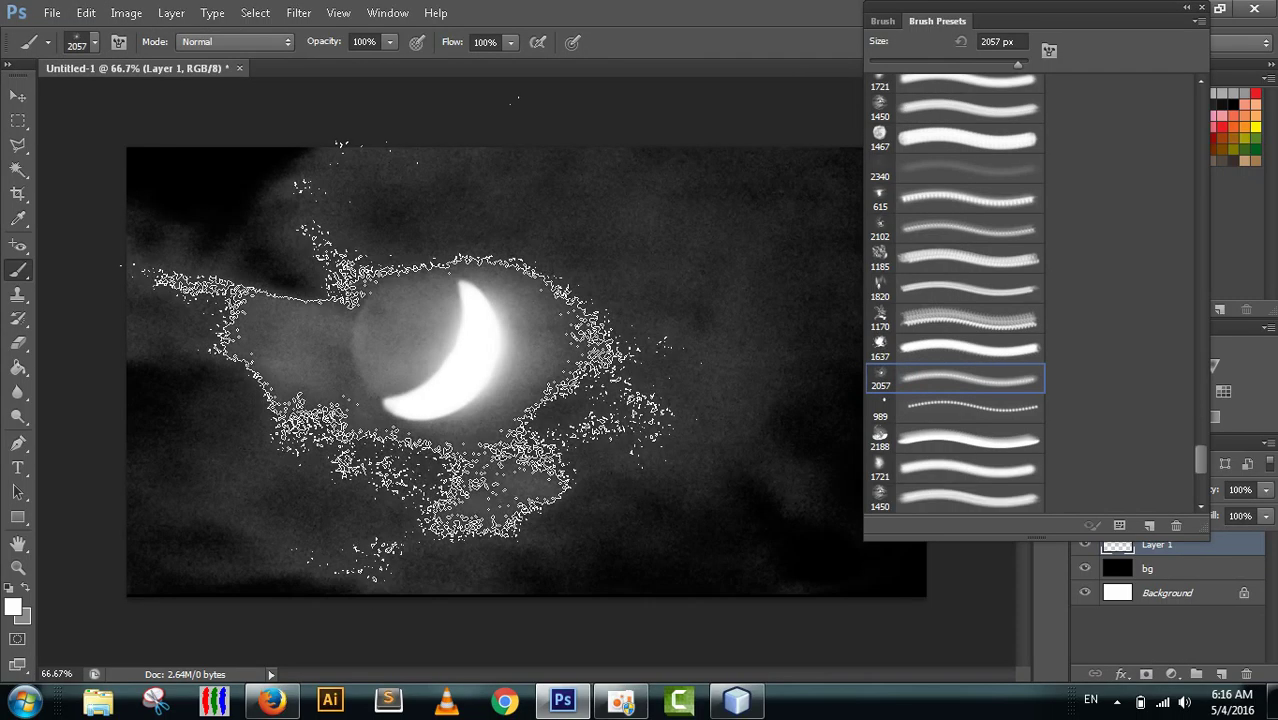
{"action": "left_click", "coordinate": [360, 262]}
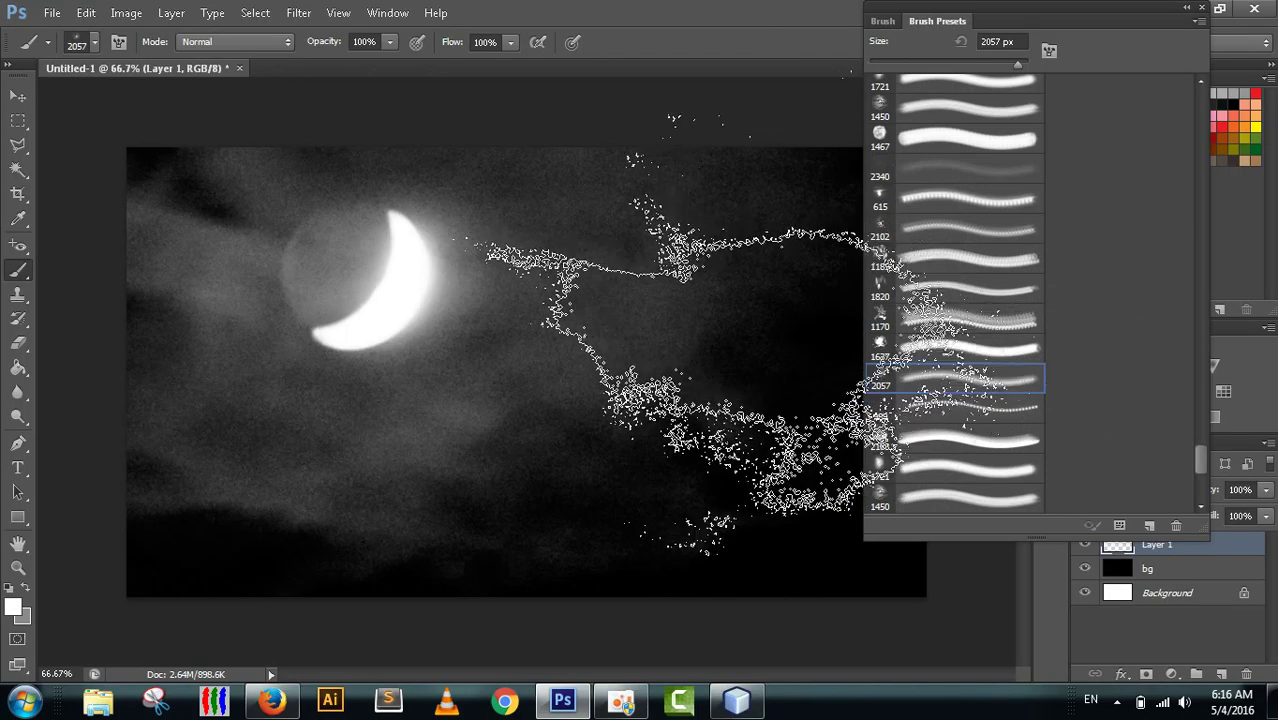
{"action": "mouse_move", "coordinate": [1035, 10]}
{"action": "left_mouse_down"}
{"action": "mouse_move", "coordinate": [998, 97]}
{"action": "mouse_move", "coordinate": [1058, 17]}
{"action": "left_mouse_up"}
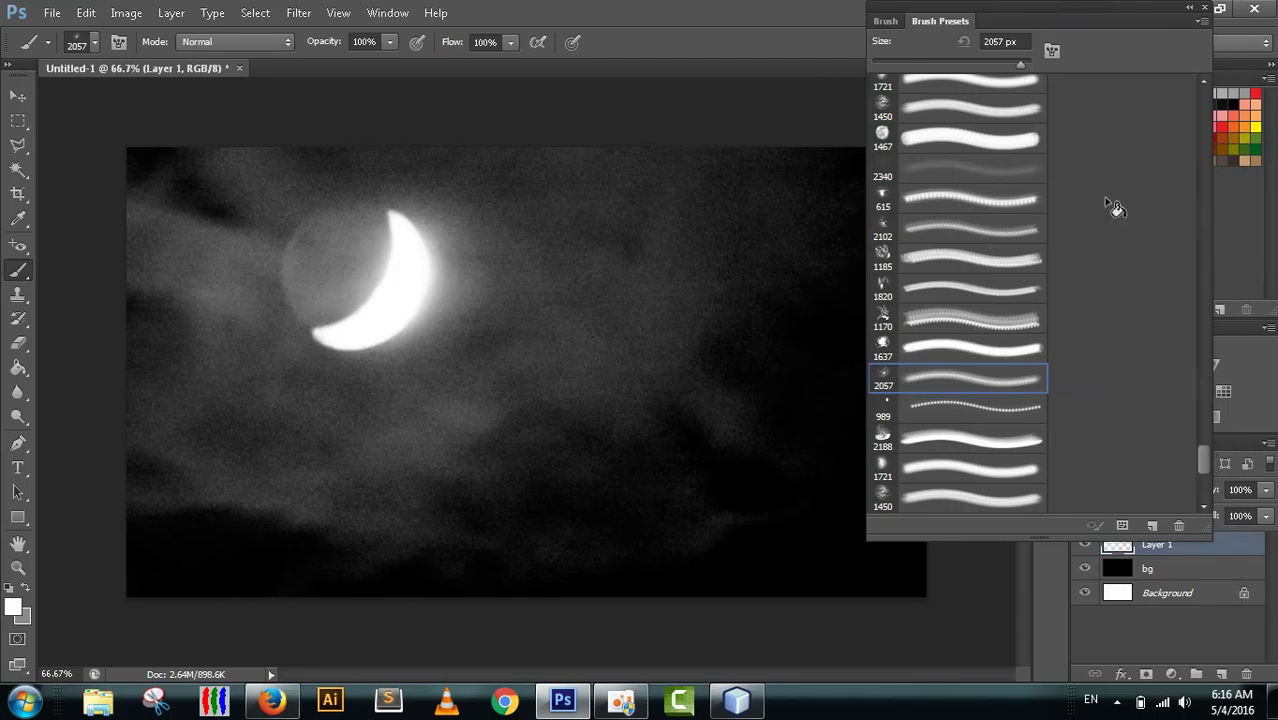
{"action": "left_click_drag", "start_coordinate": [1057, 22], "coordinate": [830, 22]}
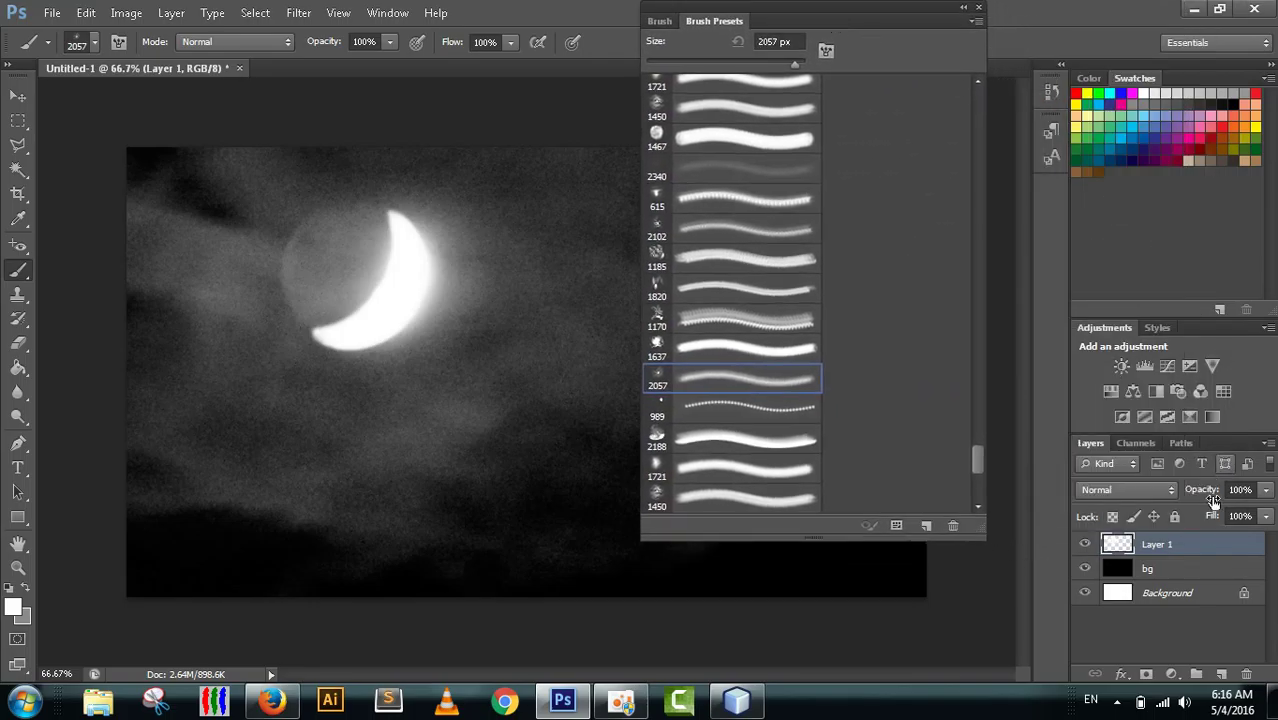
Briefly hide and show Layer 1 and try its opacity, leaving it at 100%.
{"action": "left_click", "coordinate": [1085, 545]}
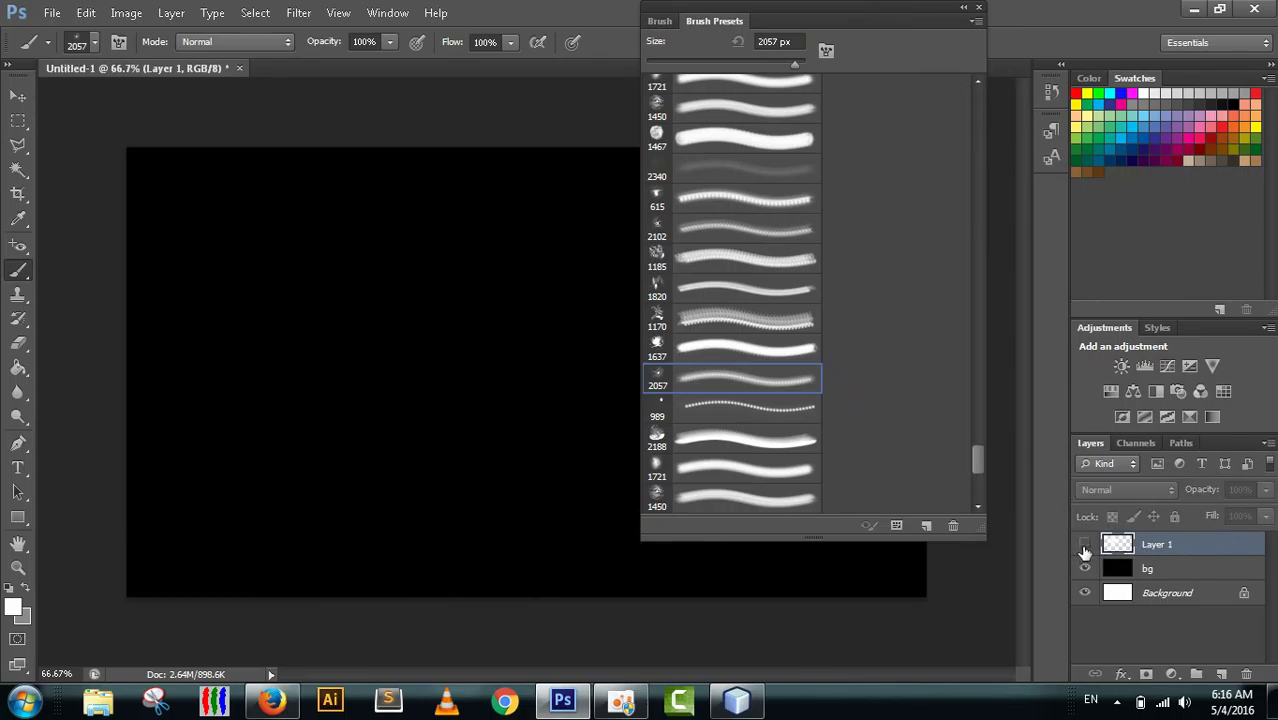
{"action": "left_click", "coordinate": [1085, 545]}
{"action": "left_click", "coordinate": [1264, 491]}
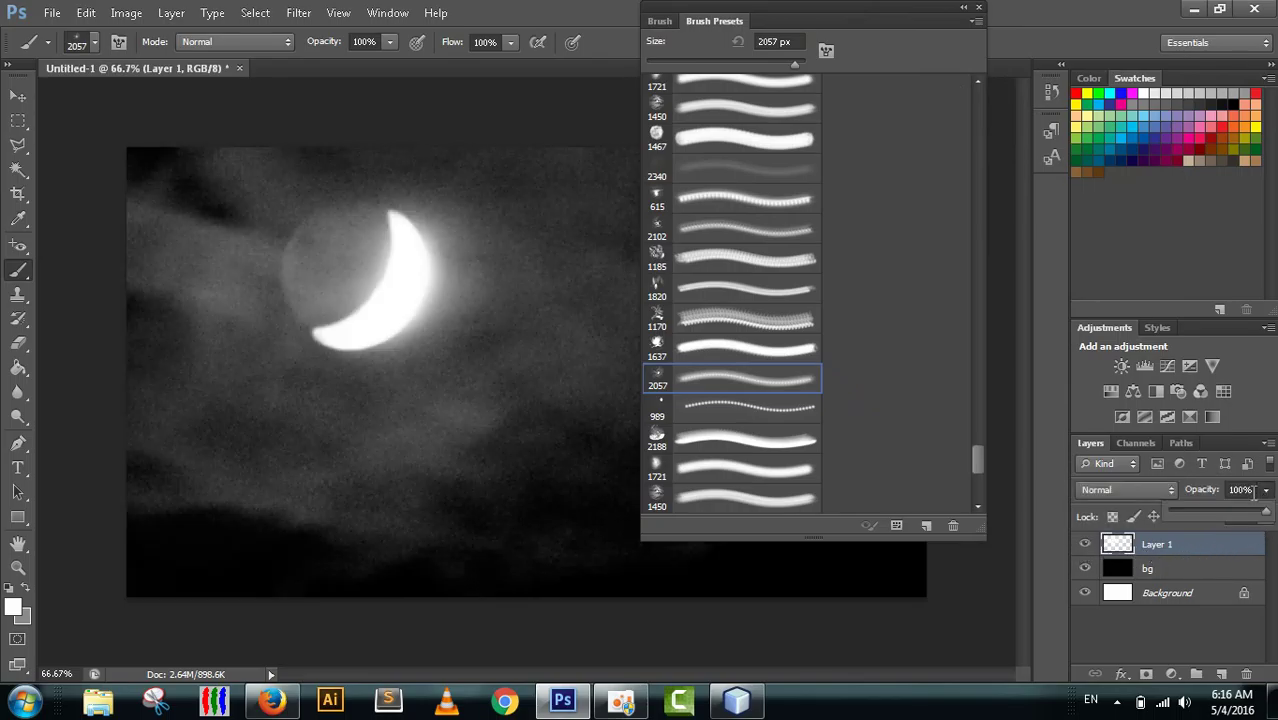
{"action": "mouse_move", "coordinate": [1262, 518]}
{"action": "left_mouse_down"}
{"action": "mouse_move", "coordinate": [1172, 514]}
{"action": "mouse_move", "coordinate": [1268, 514]}
{"action": "left_mouse_up"}
Add a new empty Layer 2 above Layer 1 and start renaming it.
{"action": "left_click_drag", "start_coordinate": [795, 14], "coordinate": [923, 24]}
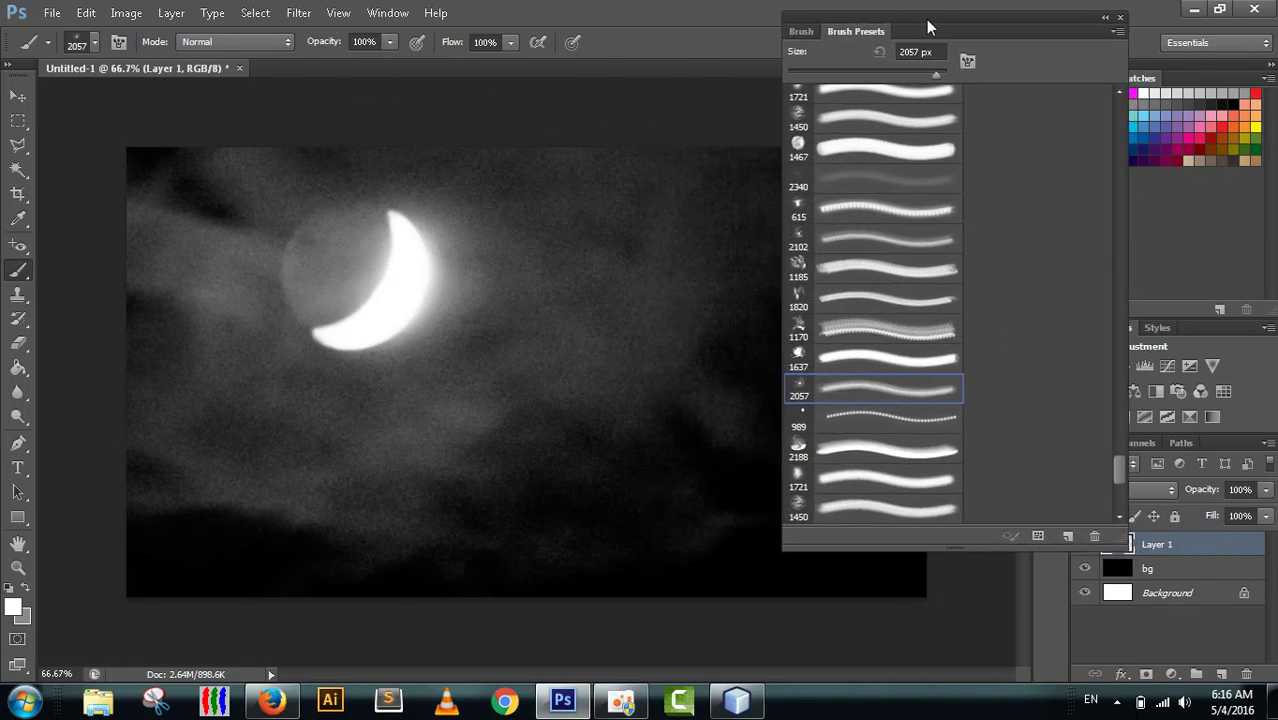
{"action": "left_click", "coordinate": [1221, 674]}
{"action": "double_click", "coordinate": [1157, 545]}
{"action": "type", "text": "tree"}
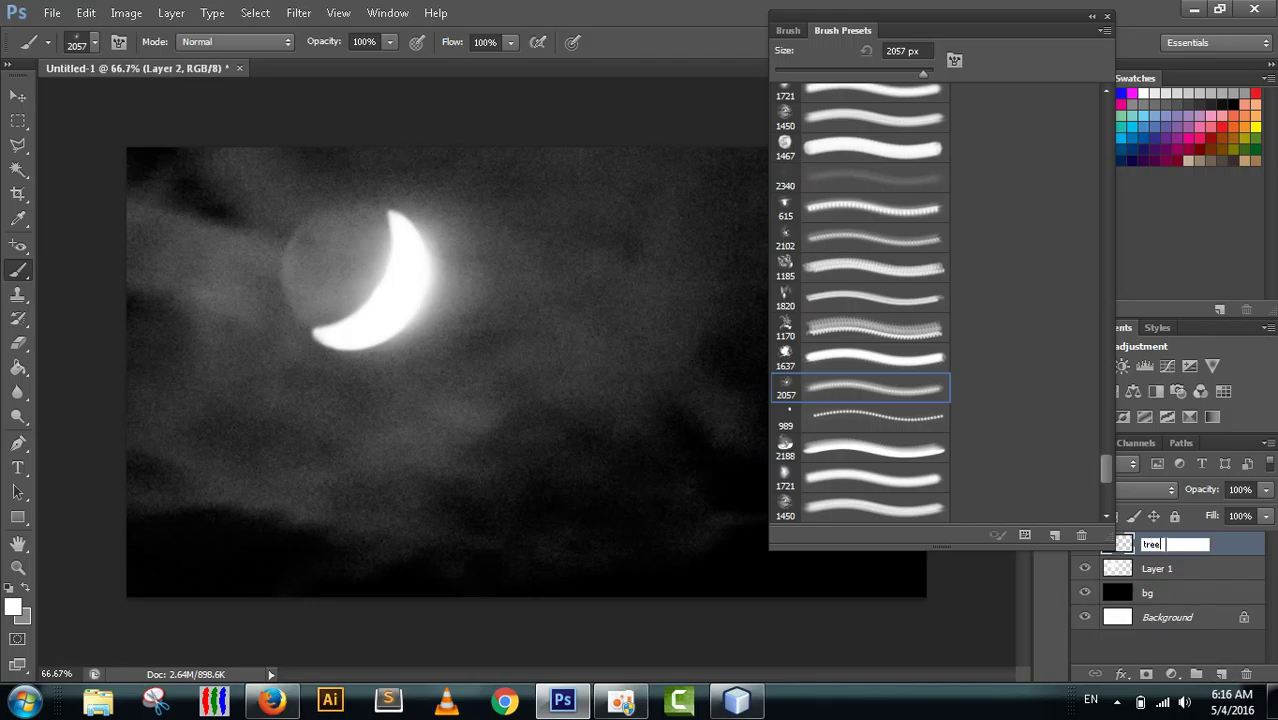
Confirm the layer name 'tree' and scroll Brush Presets up to the tree brushes.
{"action": "key", "text": "Return"}
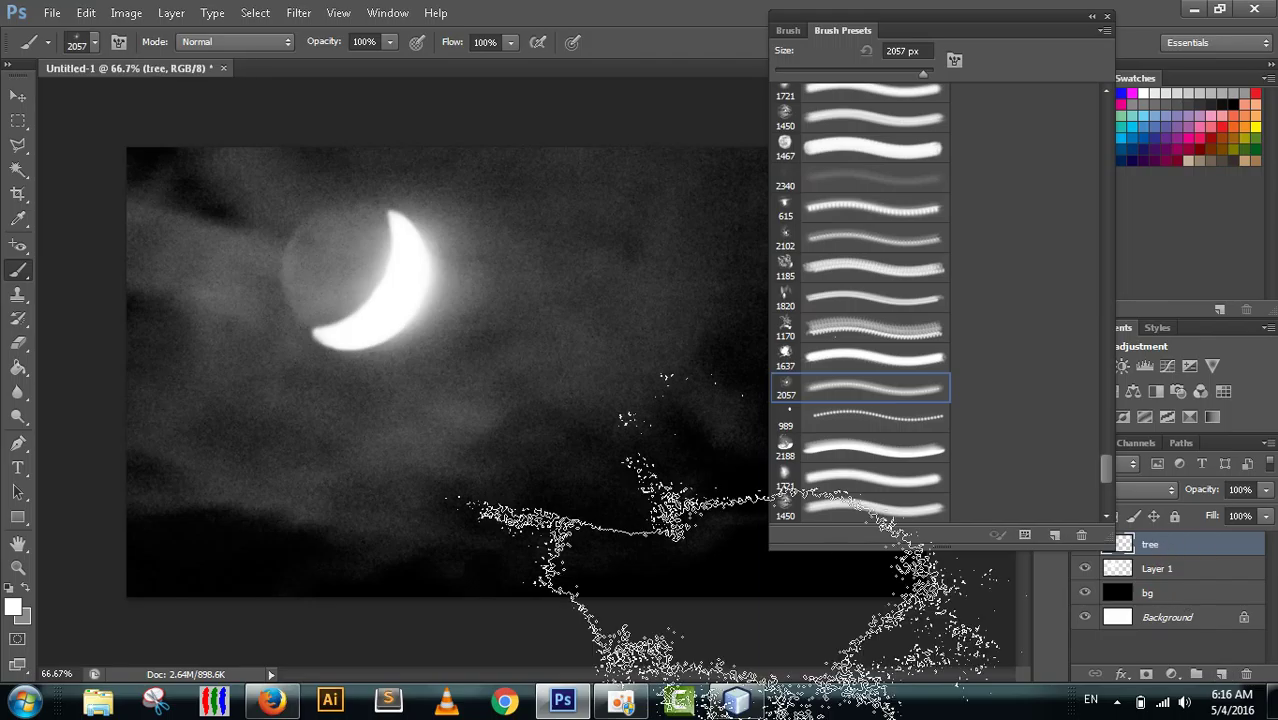
{"action": "scroll", "coordinate": [903, 146], "scroll_direction": "up", "scroll_amount": 3}
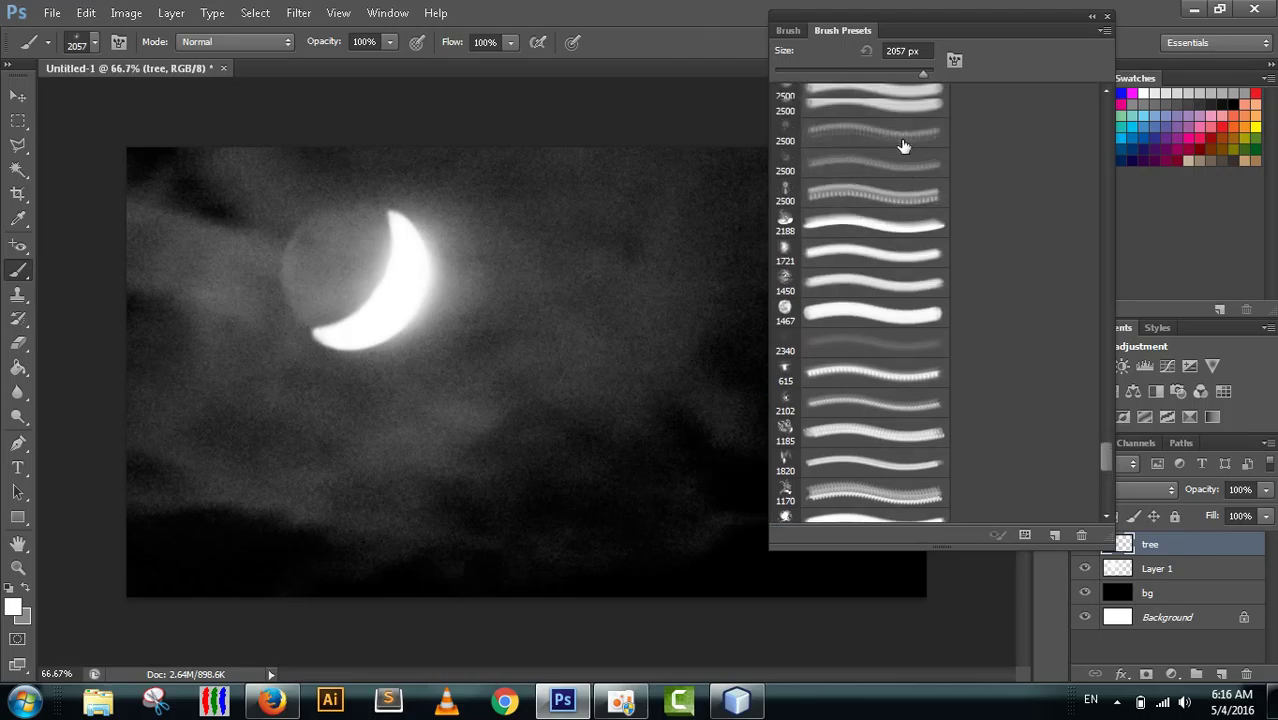
{"action": "scroll", "coordinate": [903, 146], "scroll_direction": "up", "scroll_amount": 2}
{"action": "scroll", "coordinate": [903, 146], "scroll_direction": "up", "scroll_amount": 2}
{"action": "scroll", "coordinate": [902, 146], "scroll_direction": "up", "scroll_amount": 2}
{"action": "scroll", "coordinate": [900, 146], "scroll_direction": "up", "scroll_amount": 3}
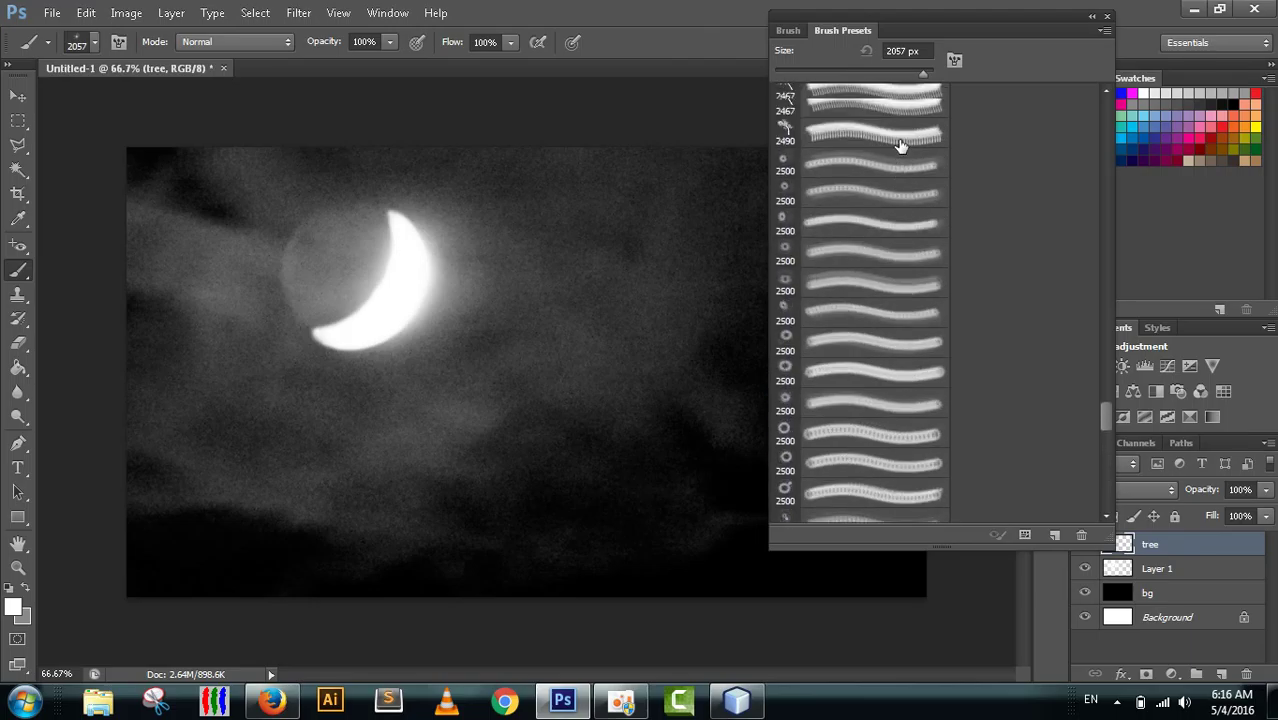
{"action": "scroll", "coordinate": [900, 146], "scroll_direction": "up", "scroll_amount": 3}
{"action": "scroll", "coordinate": [897, 148], "scroll_direction": "up", "scroll_amount": 3}
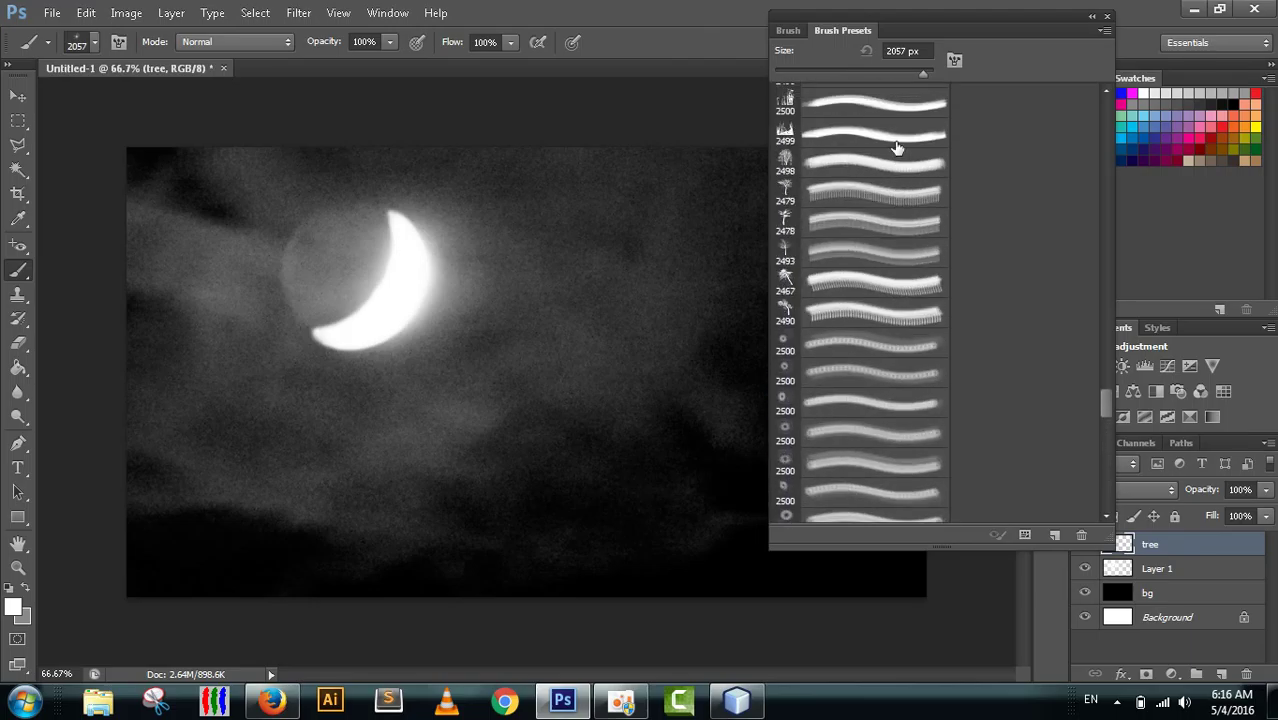
Select the 2498 tree brush preset and dock the Brush Presets panel on the right.
{"action": "left_click", "coordinate": [840, 170]}
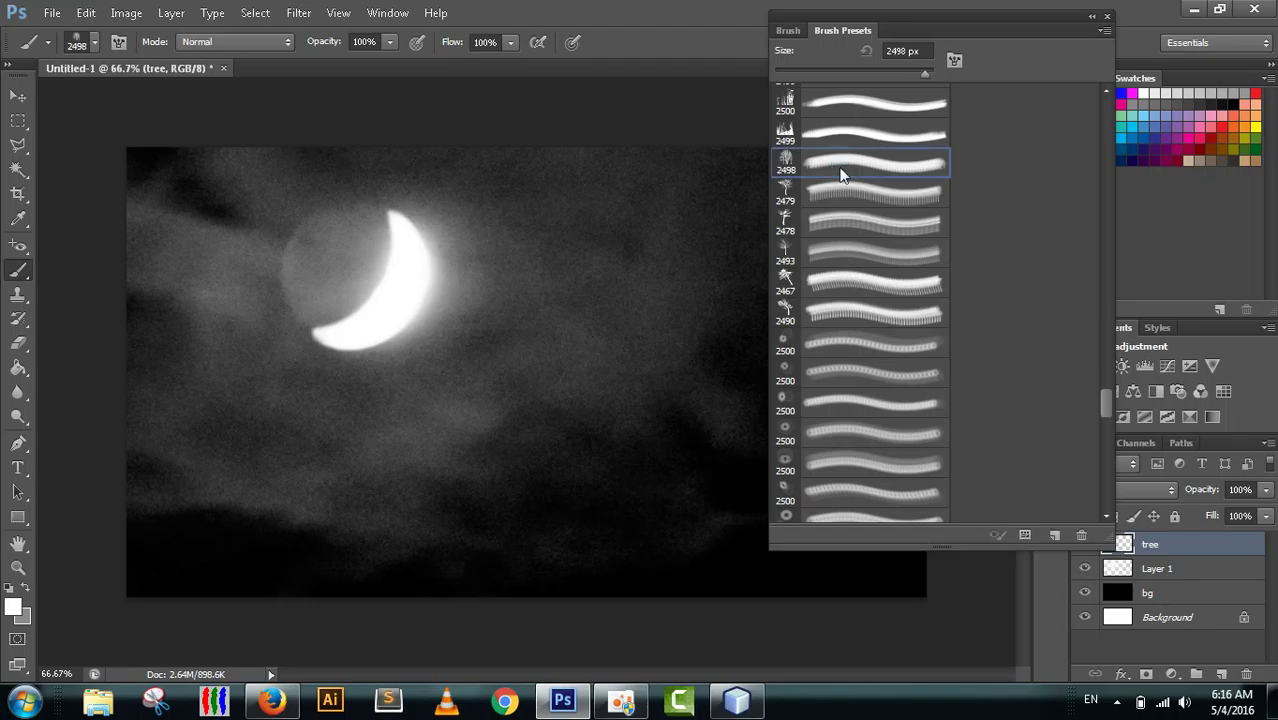
{"action": "left_click_drag", "start_coordinate": [1058, 11], "coordinate": [1245, 31]}
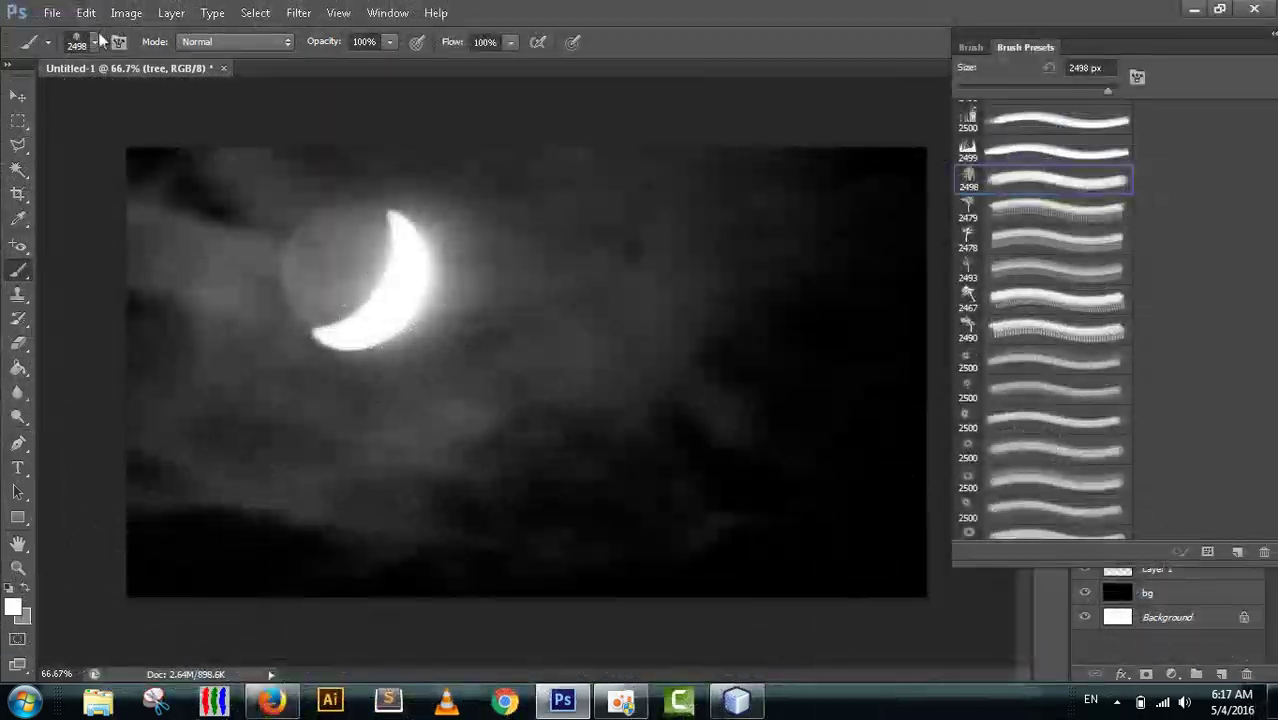
{"action": "left_click", "coordinate": [95, 42]}
{"action": "type", "text": "432"}
Adjust the tree brush size in the brush settings, settling on 504 px.
{"action": "key", "text": "Return"}
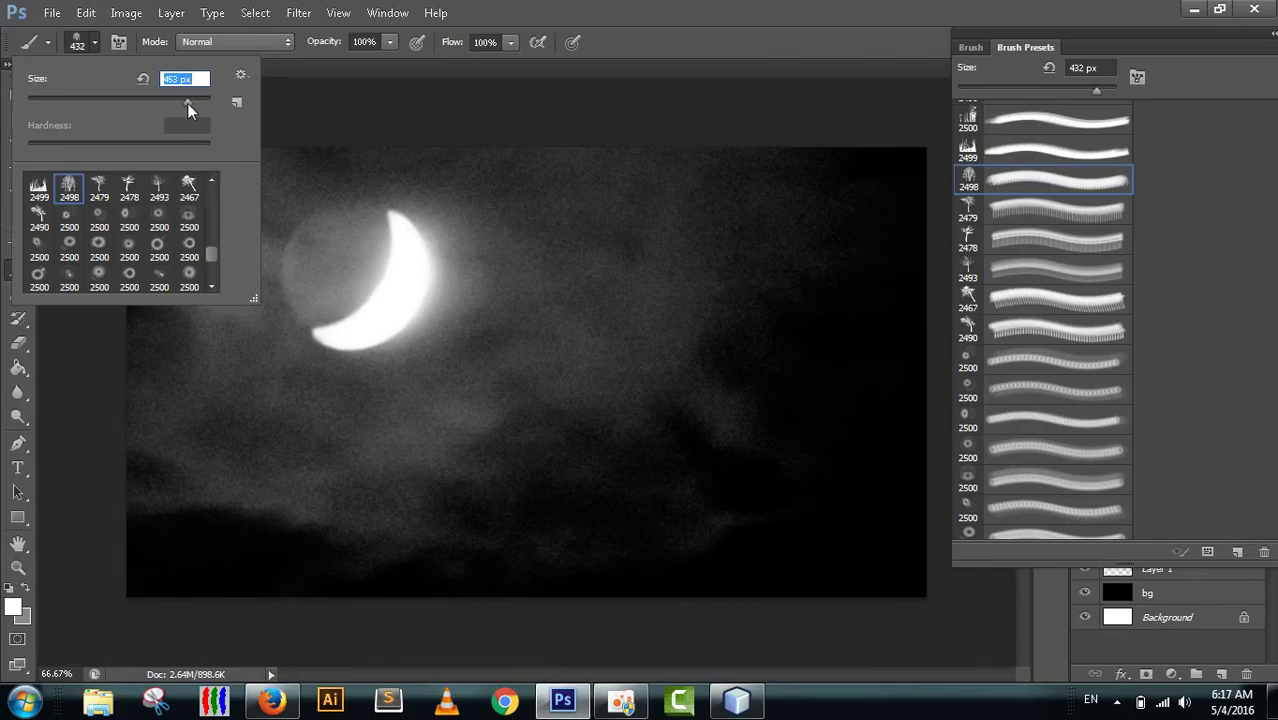
{"action": "left_click_drag", "start_coordinate": [187, 103], "coordinate": [199, 103]}
{"action": "key", "text": "Return"}
{"action": "key", "text": "Return"}
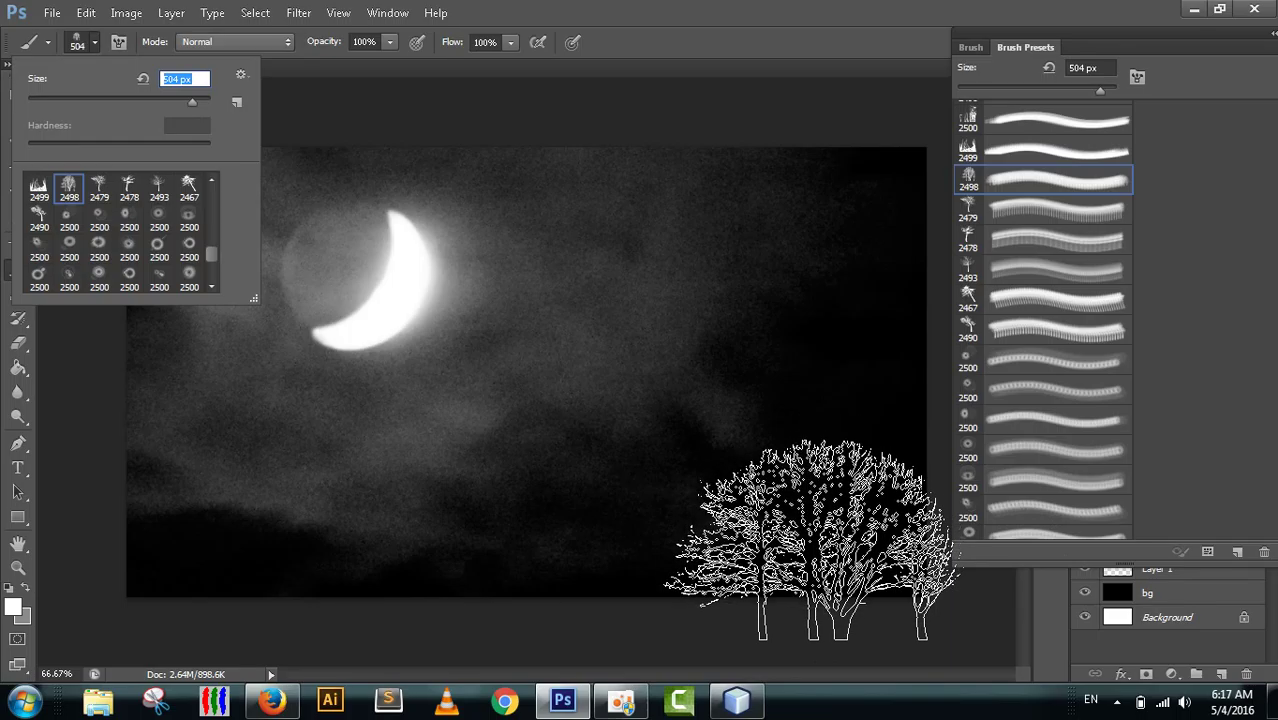
{"action": "key", "text": "Return"}
Stamp white trees at the lower right, lower left and bottom centre, undoing one misplaced stamp.
{"action": "left_click", "coordinate": [810, 532]}
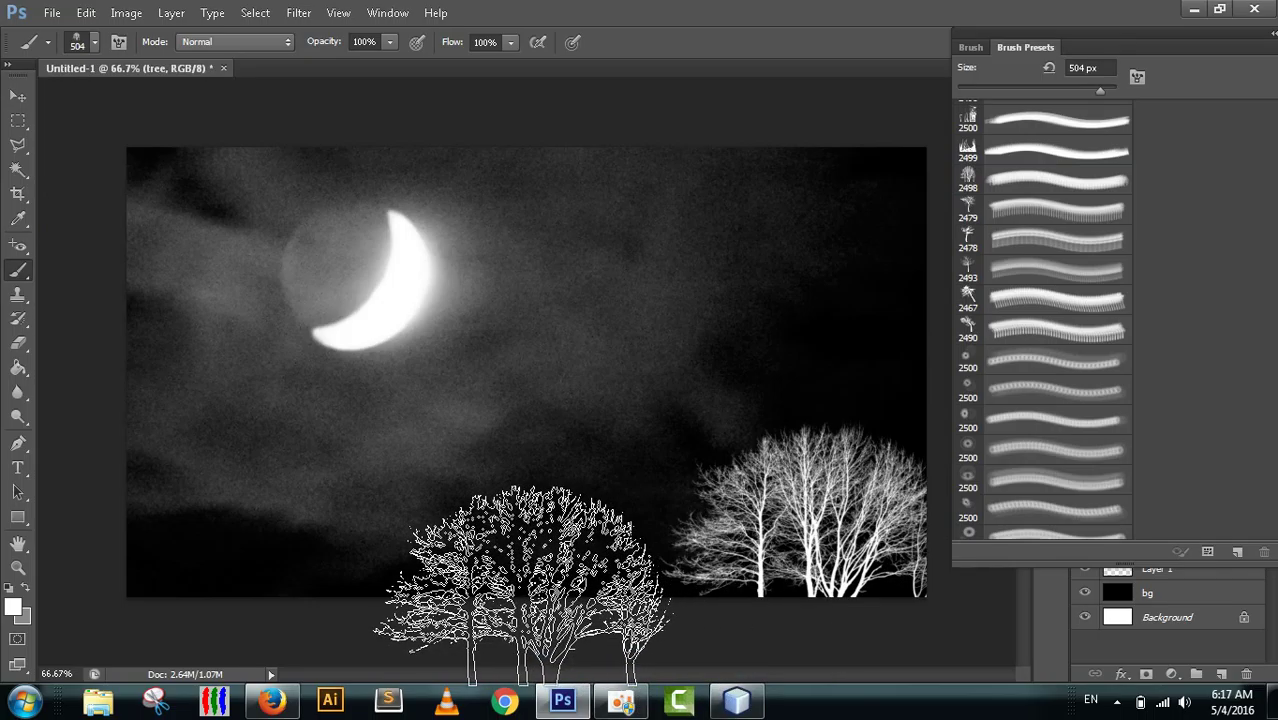
{"action": "left_click", "coordinate": [682, 585]}
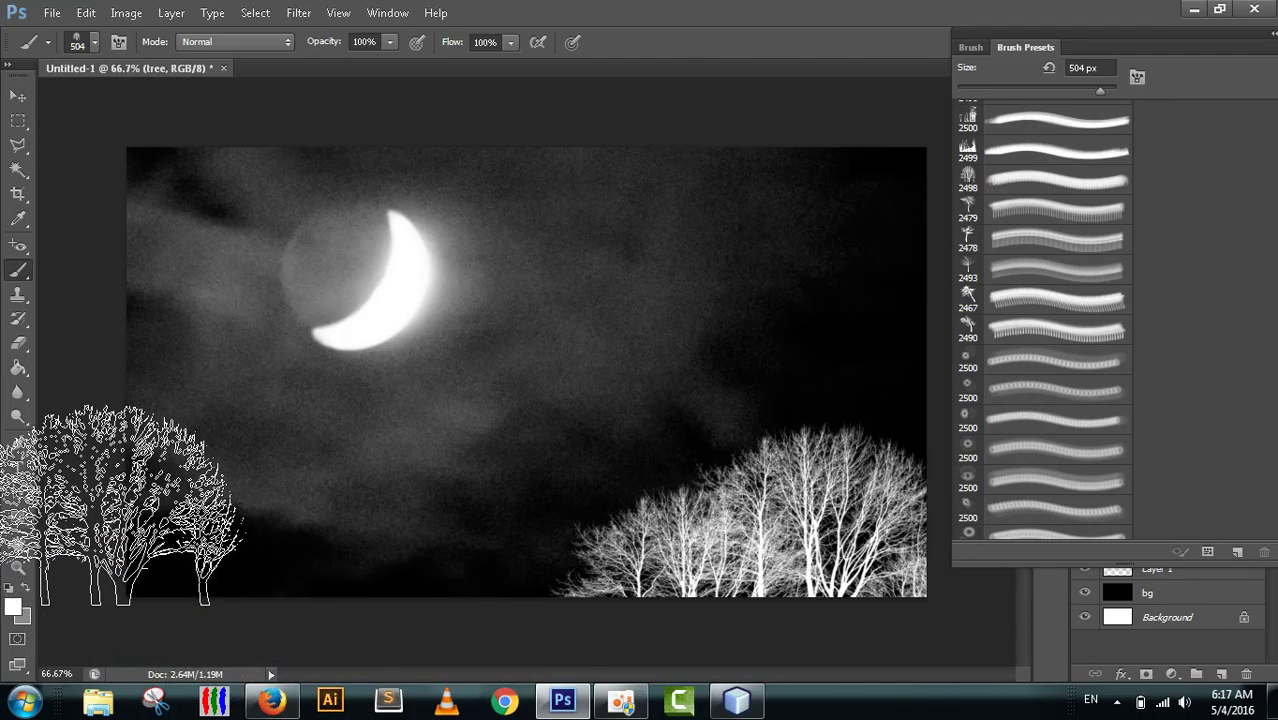
{"action": "left_click", "coordinate": [120, 505]}
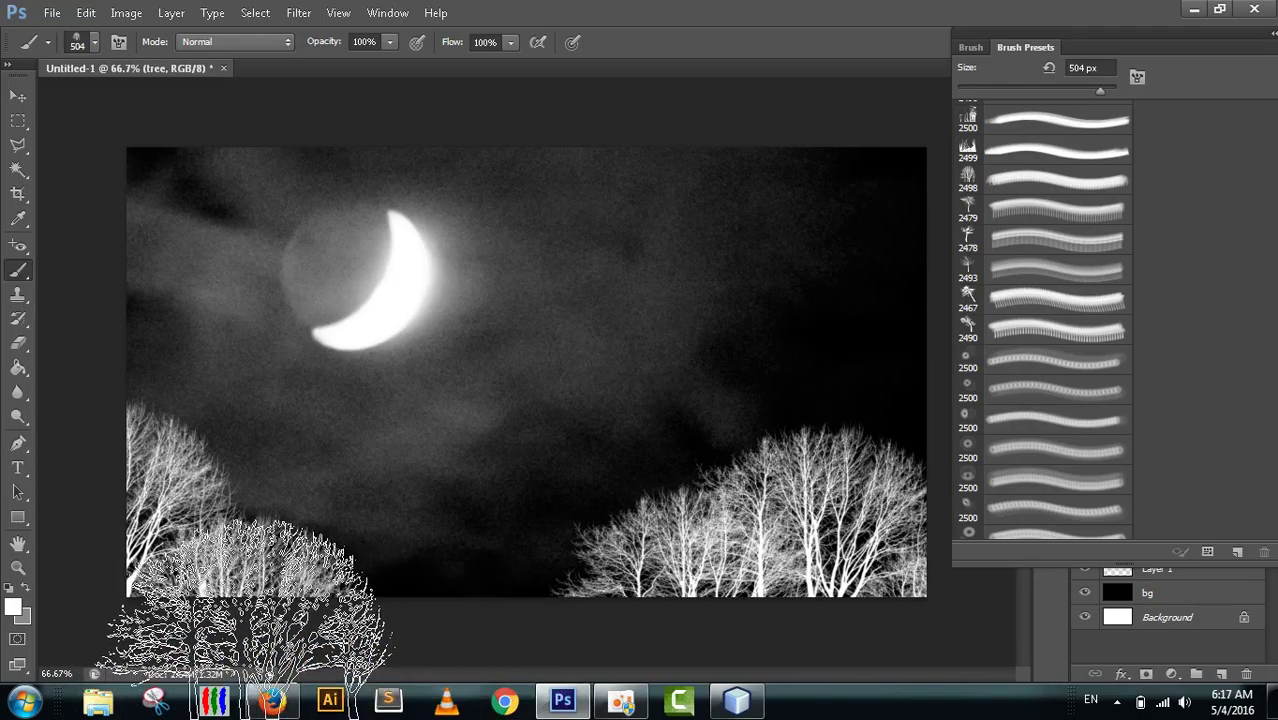
{"action": "key", "text": "ctrl+z"}
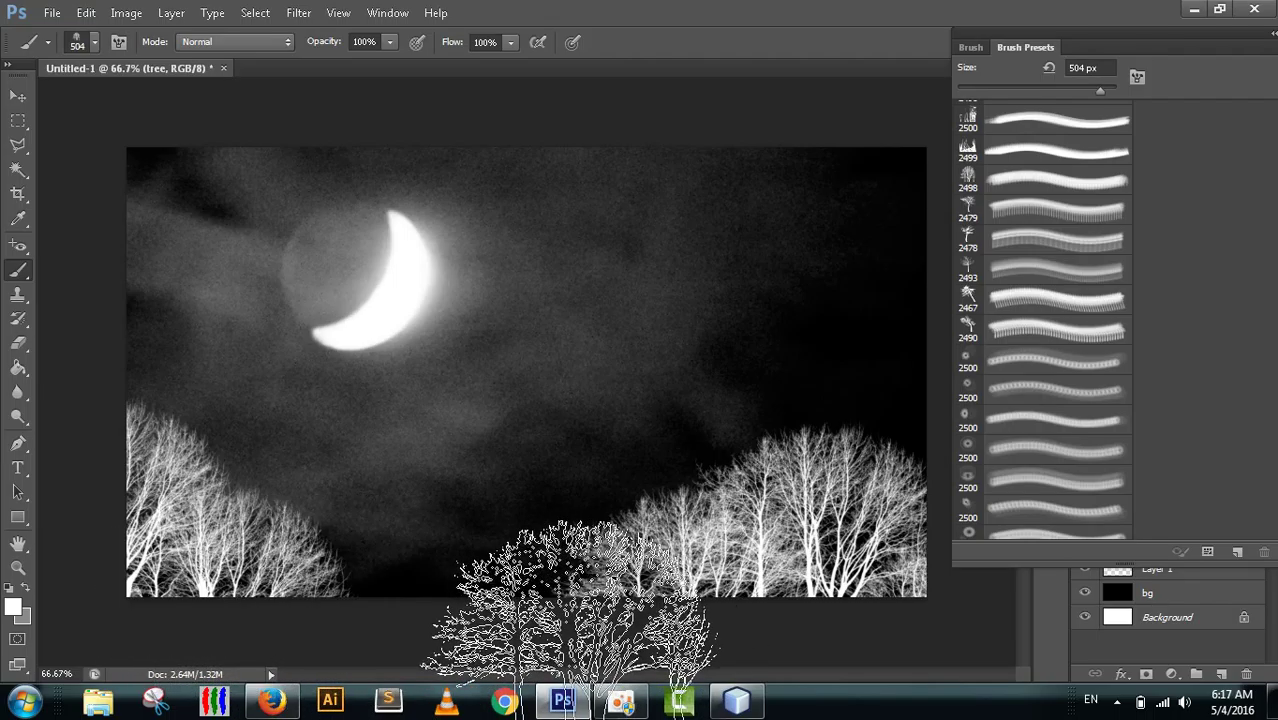
{"action": "left_click", "coordinate": [170, 500]}
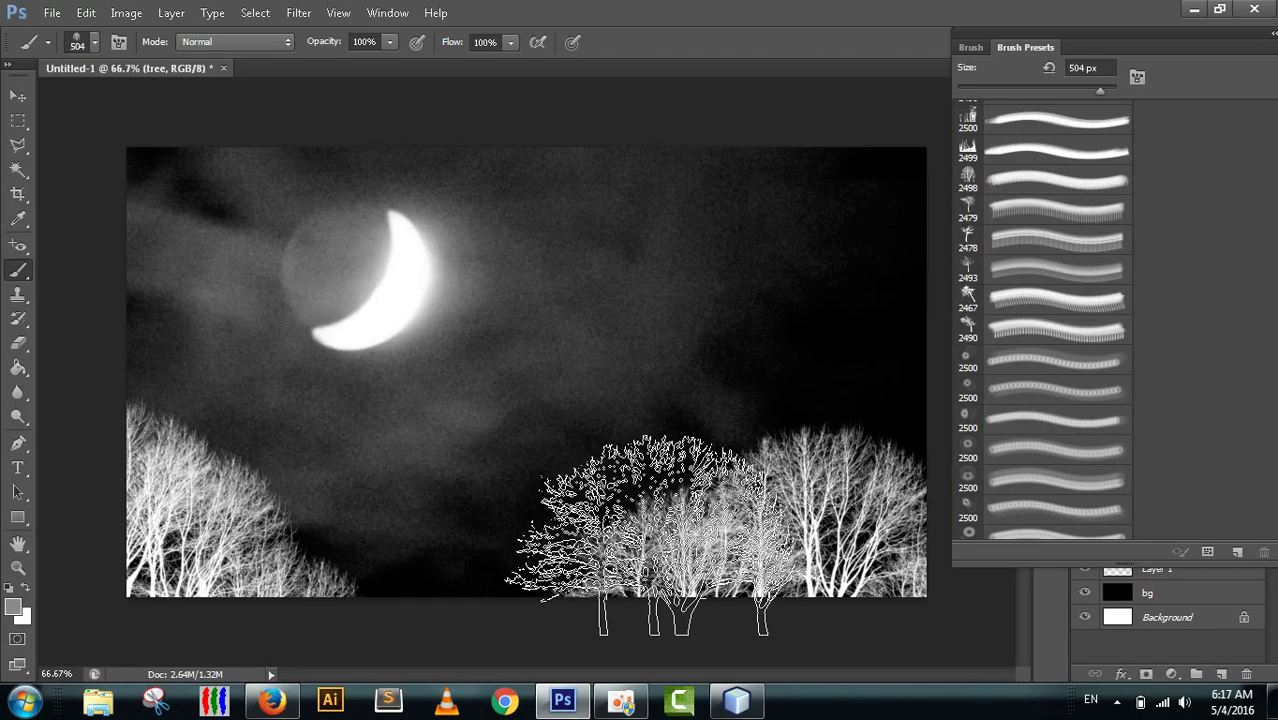
{"action": "left_click", "coordinate": [668, 550]}
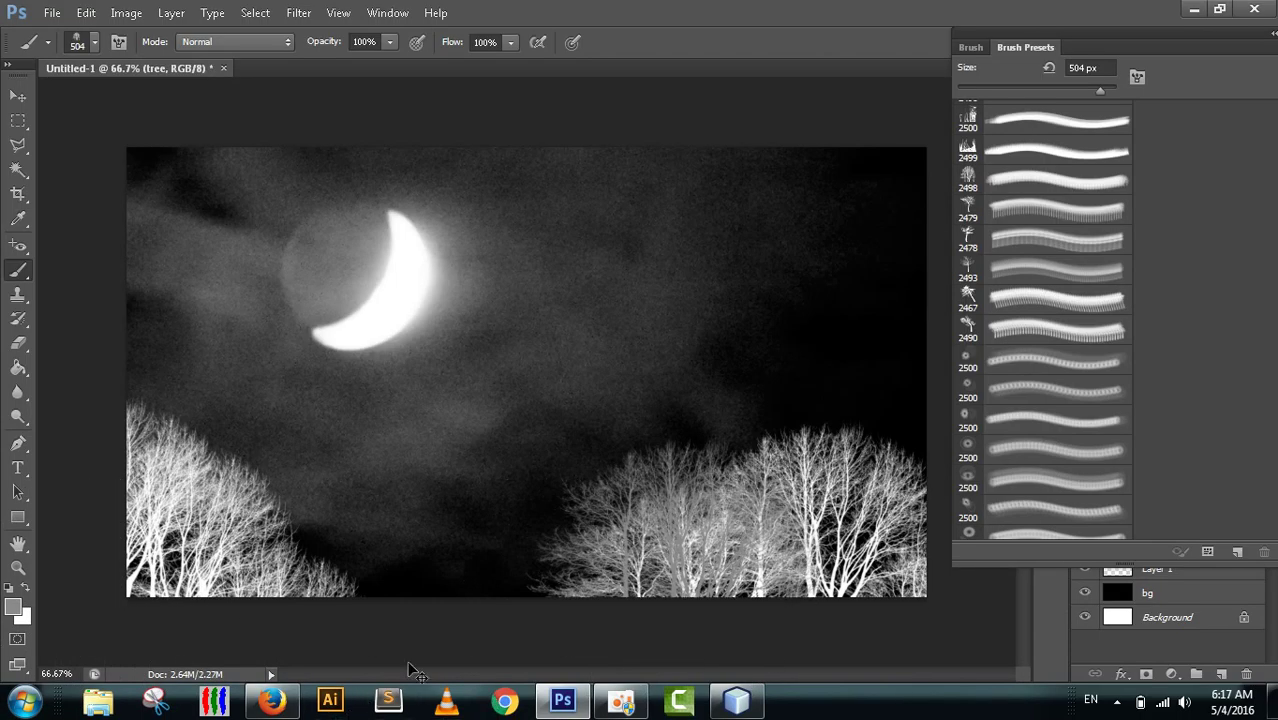
Undo the centre tree, paint gray trees over the right and left groups, and try the 2493 preset.
{"action": "key", "text": "ctrl+z"}
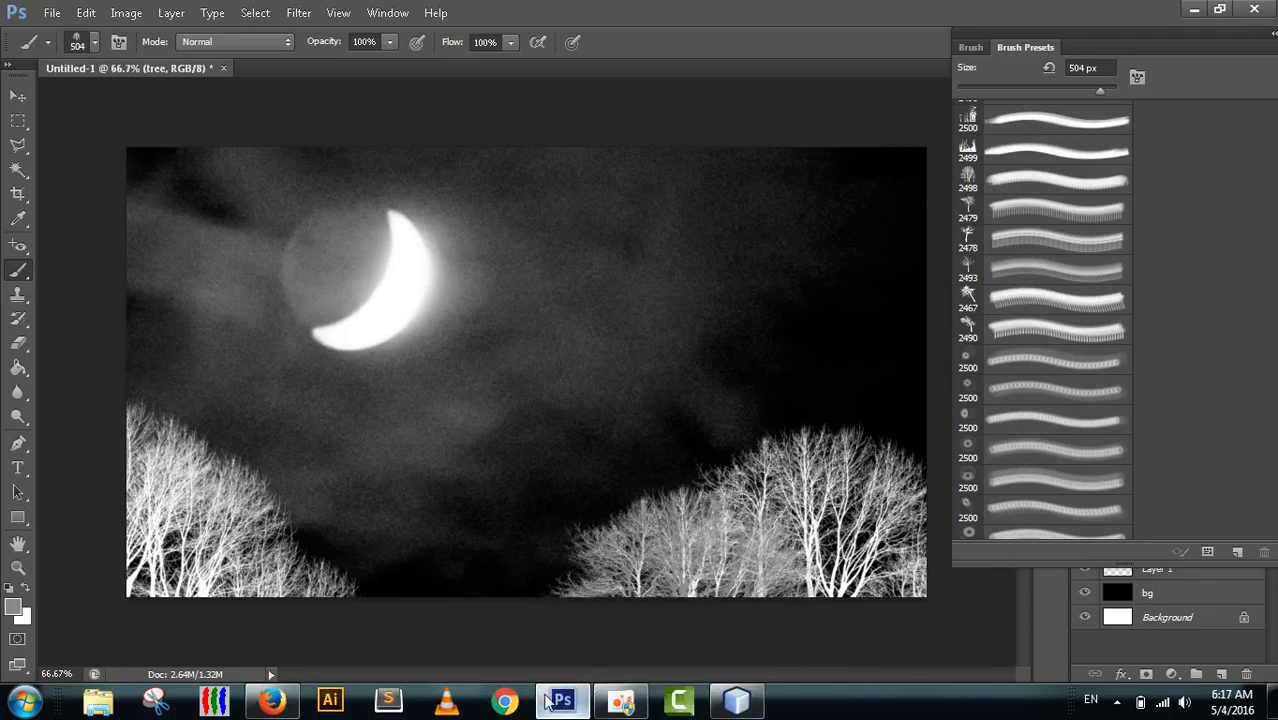
{"action": "left_click", "coordinate": [880, 592]}
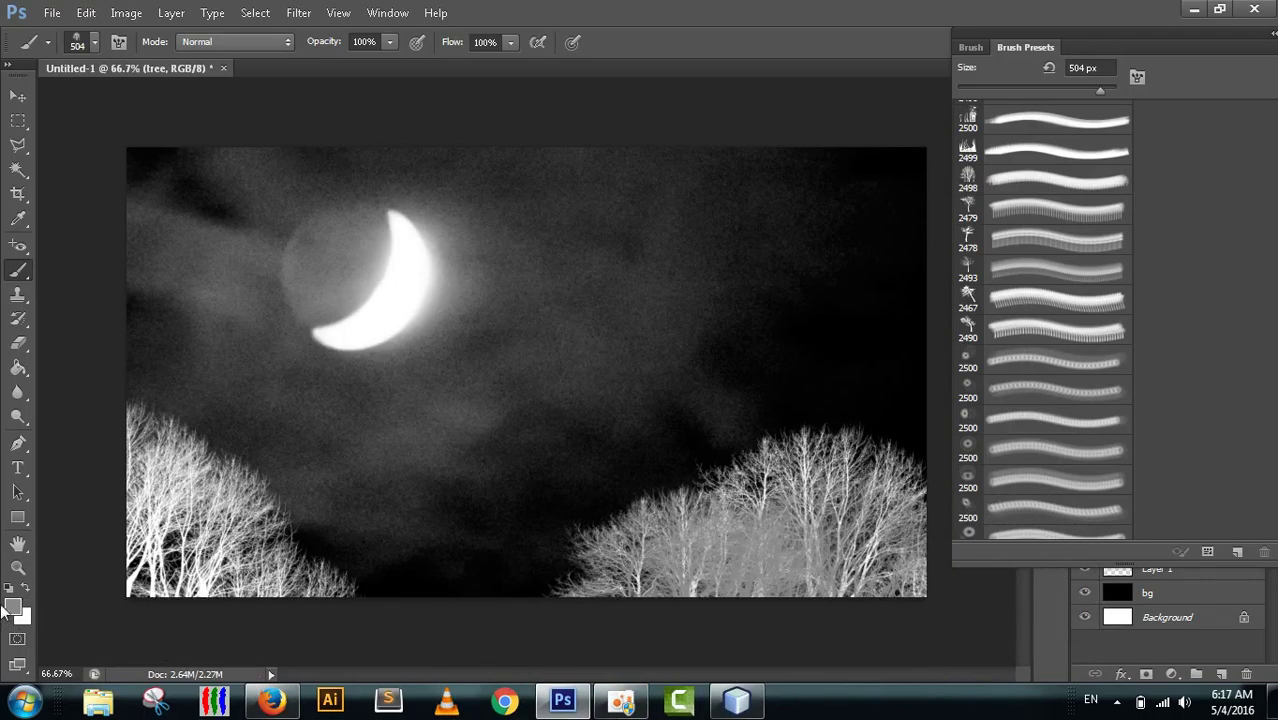
{"action": "left_click", "coordinate": [170, 540]}
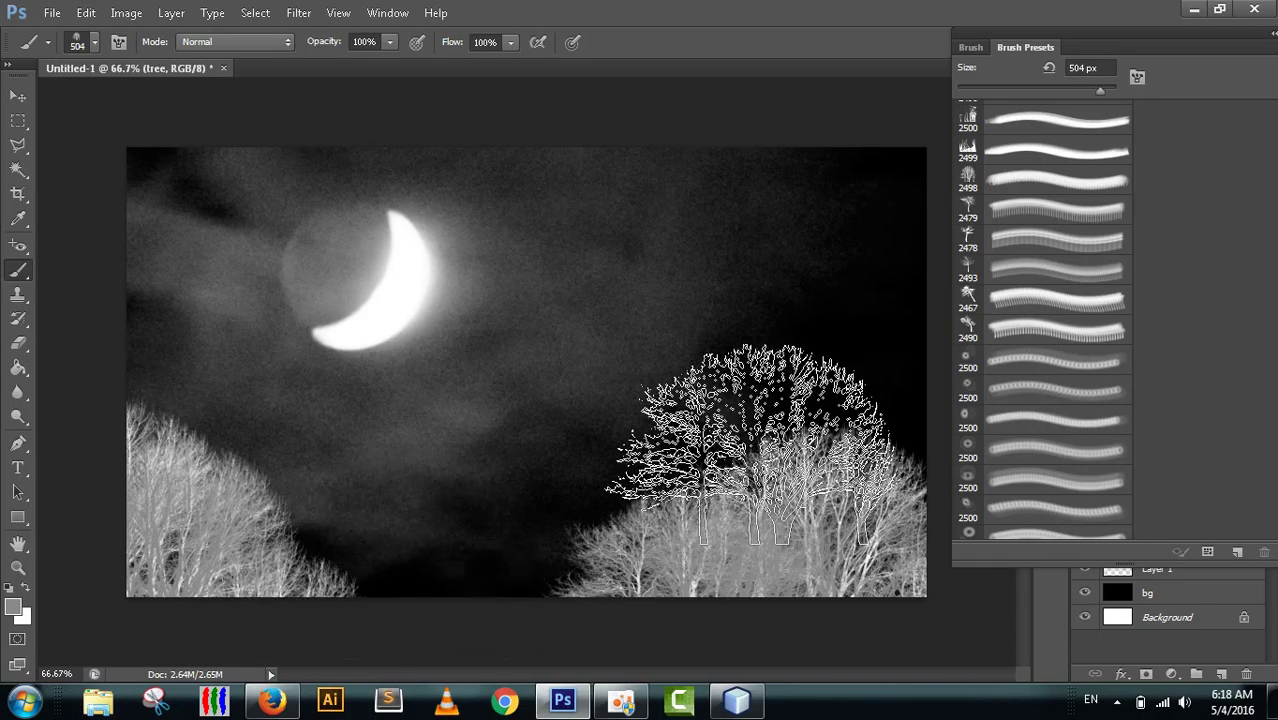
{"action": "left_click", "coordinate": [1010, 279]}
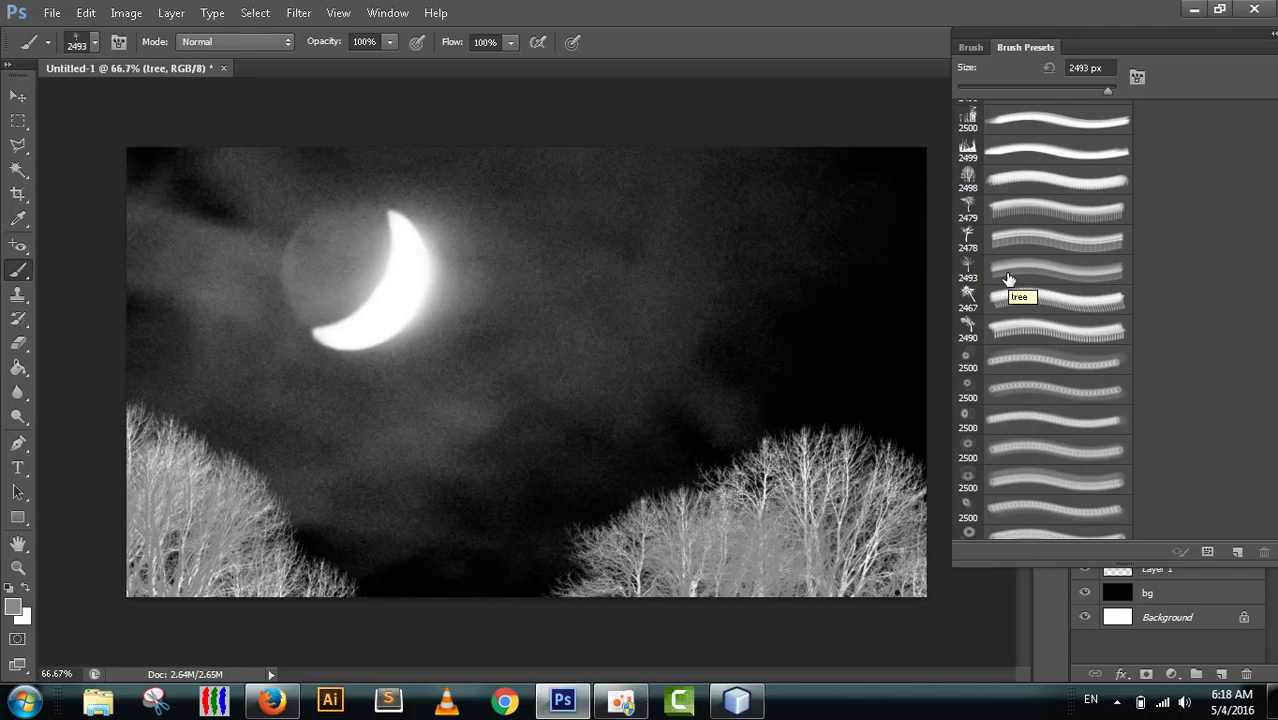
{"action": "key", "text": "bracketleft"}
{"action": "key", "text": "bracketleft"}
{"action": "key", "text": "bracketleft"}
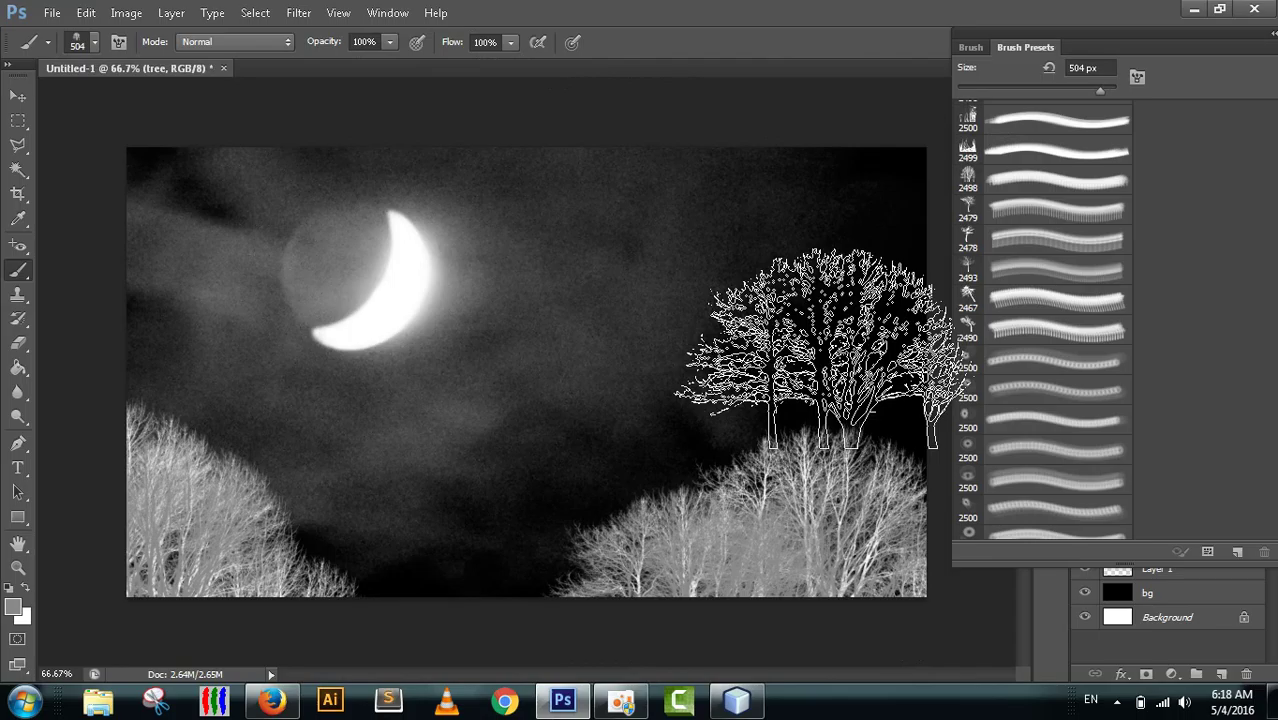
Select the 2467 tall-tree preset at a smaller size and test a stamp at the right edge (undone).
{"action": "scroll", "coordinate": [1072, 316], "scroll_direction": "up", "scroll_amount": 1}
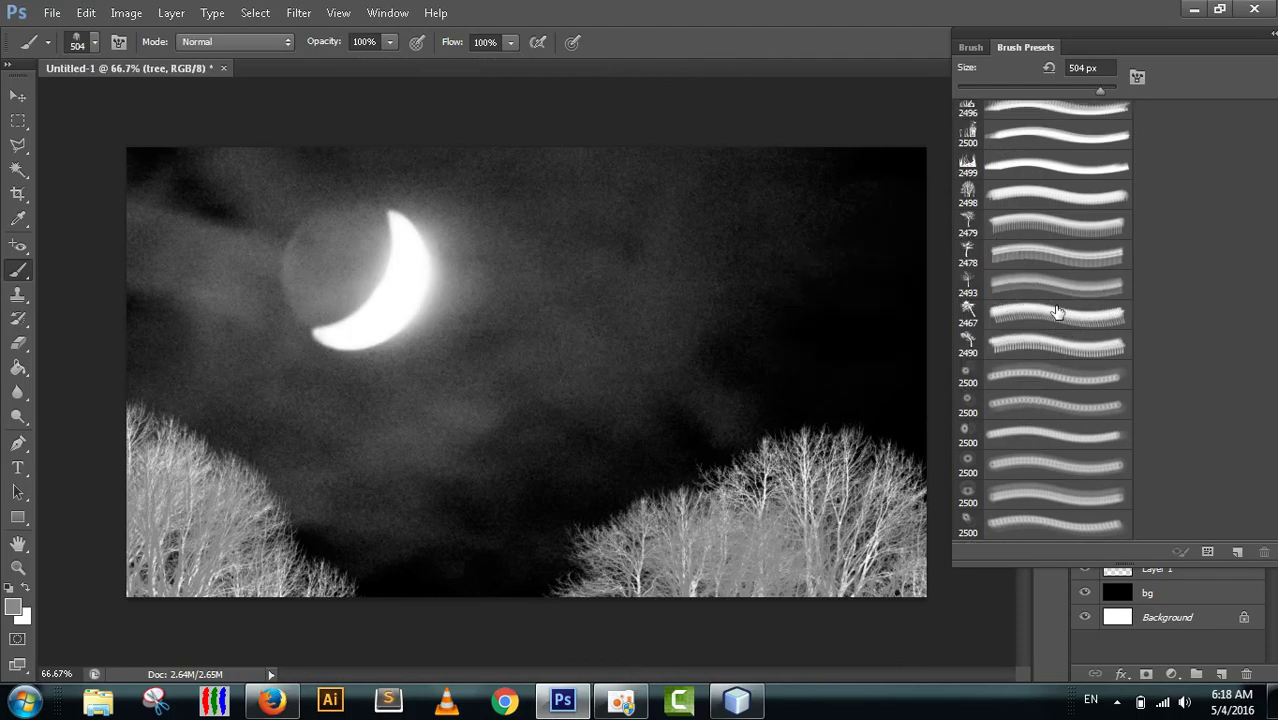
{"action": "left_click", "coordinate": [1057, 313]}
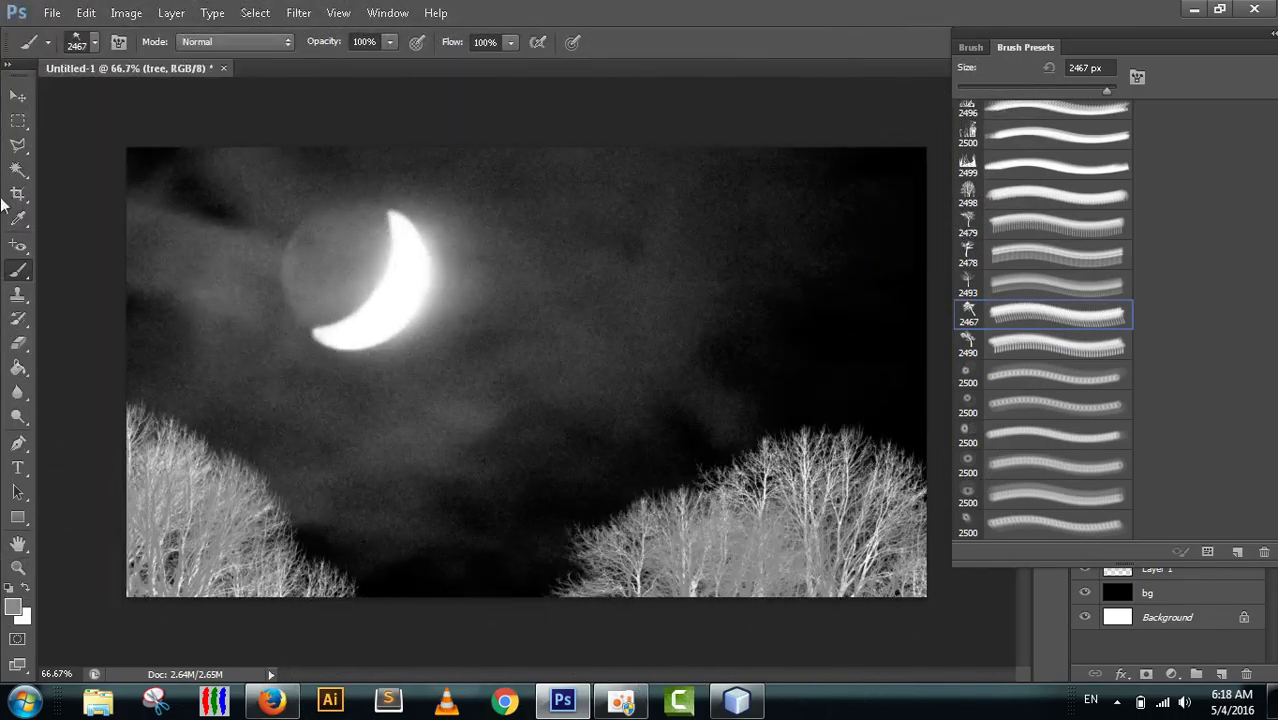
{"action": "left_click", "coordinate": [90, 44]}
{"action": "left_click", "coordinate": [163, 99]}
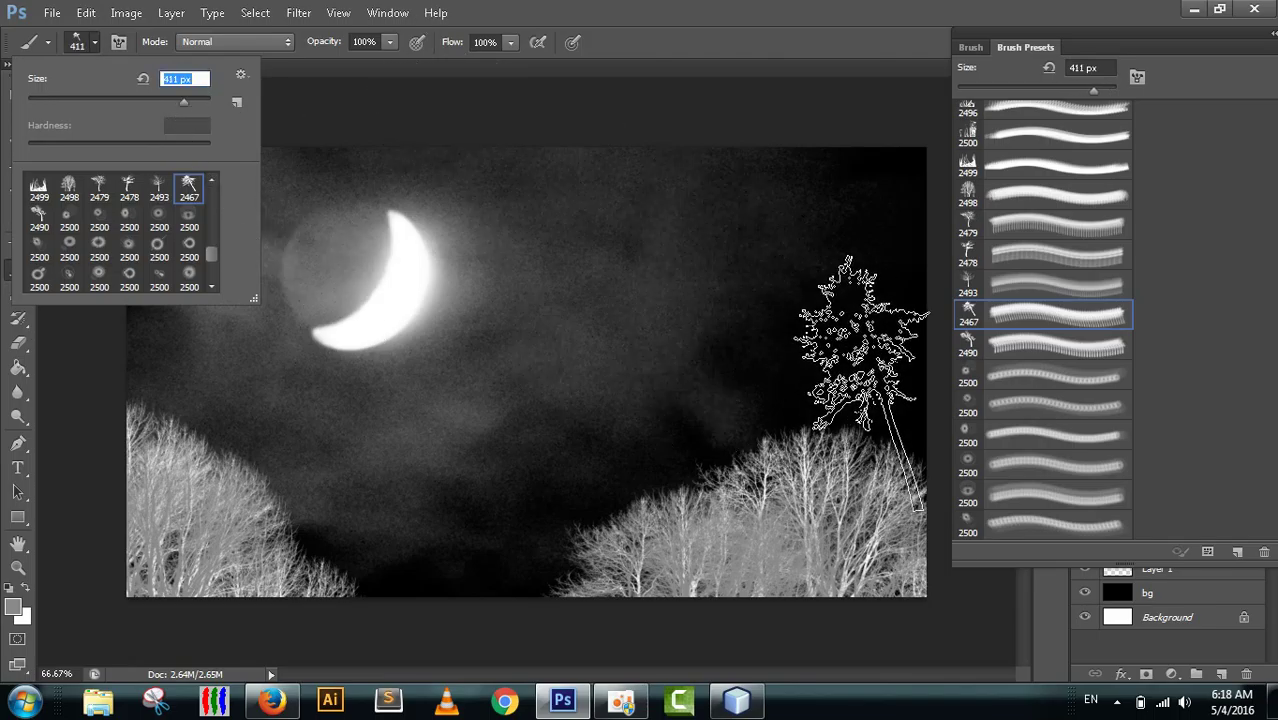
{"action": "left_click", "coordinate": [866, 400]}
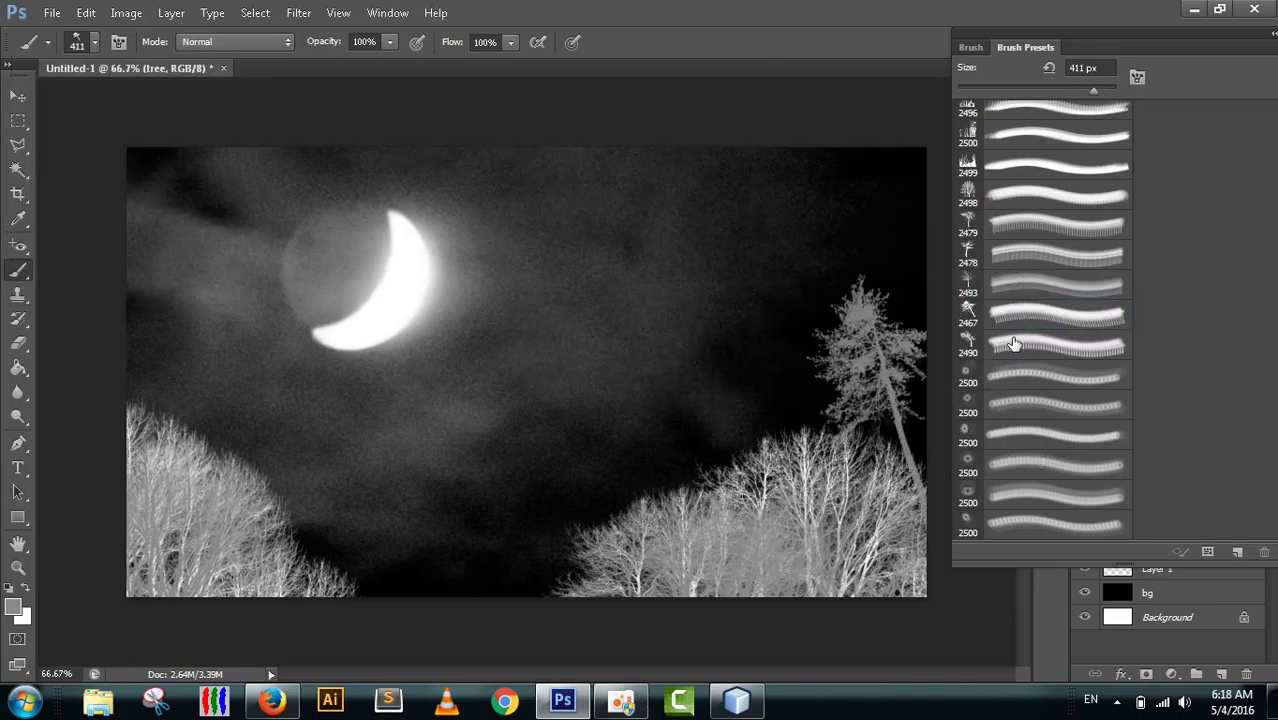
{"action": "key", "text": "ctrl+z"}
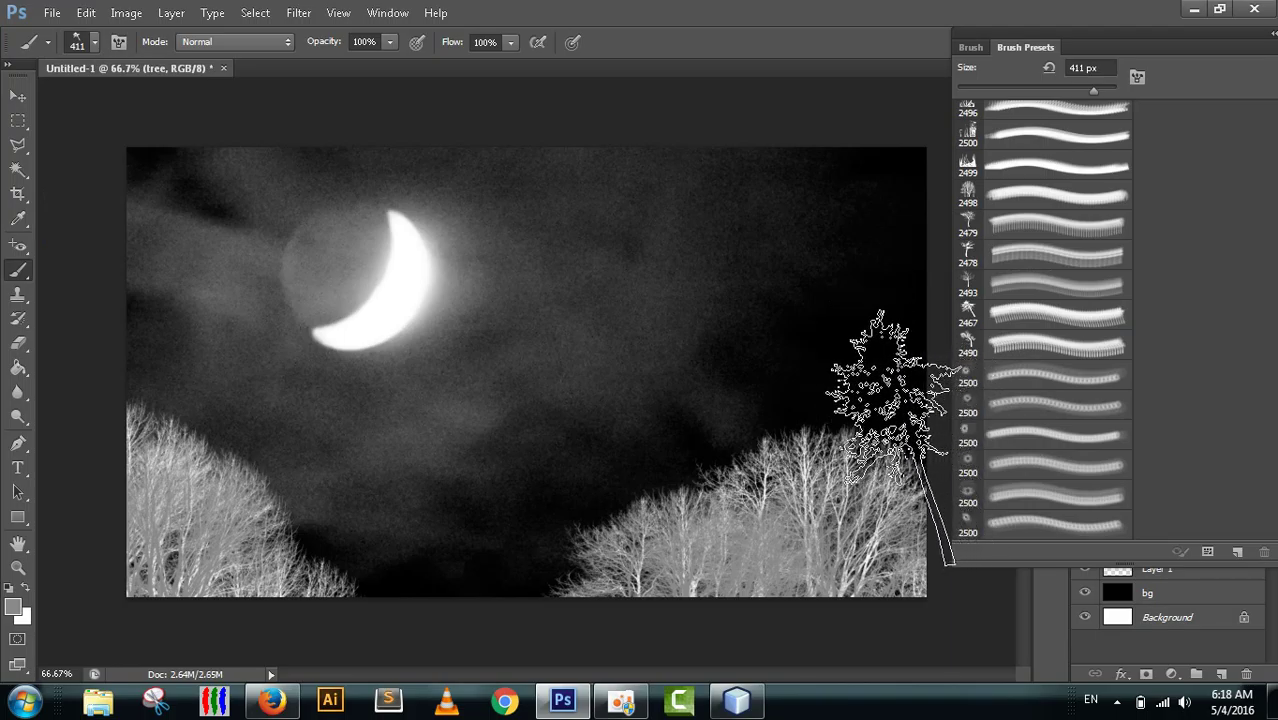
Resize the tall-tree brush to about 453 px and stamp a gray pine at the right edge.
{"action": "left_click", "coordinate": [95, 42]}
{"action": "left_click_drag", "start_coordinate": [177, 101], "coordinate": [174, 100]}
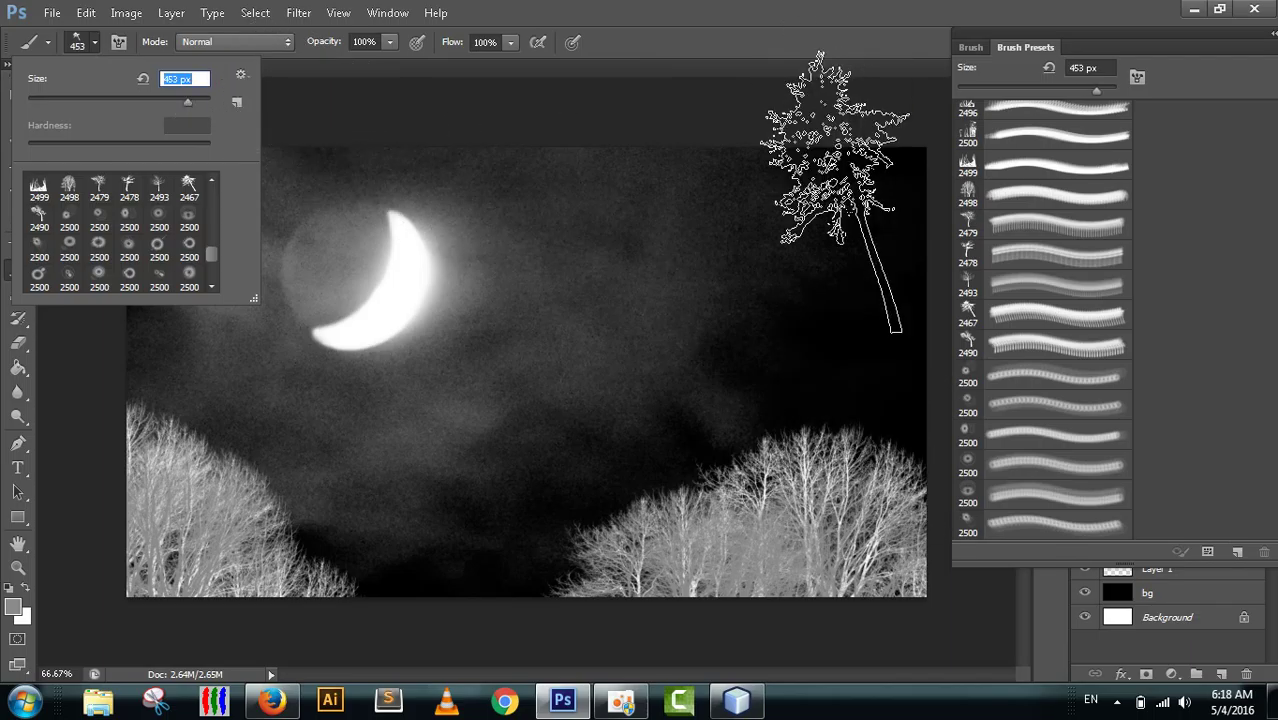
{"action": "left_click", "coordinate": [874, 373]}
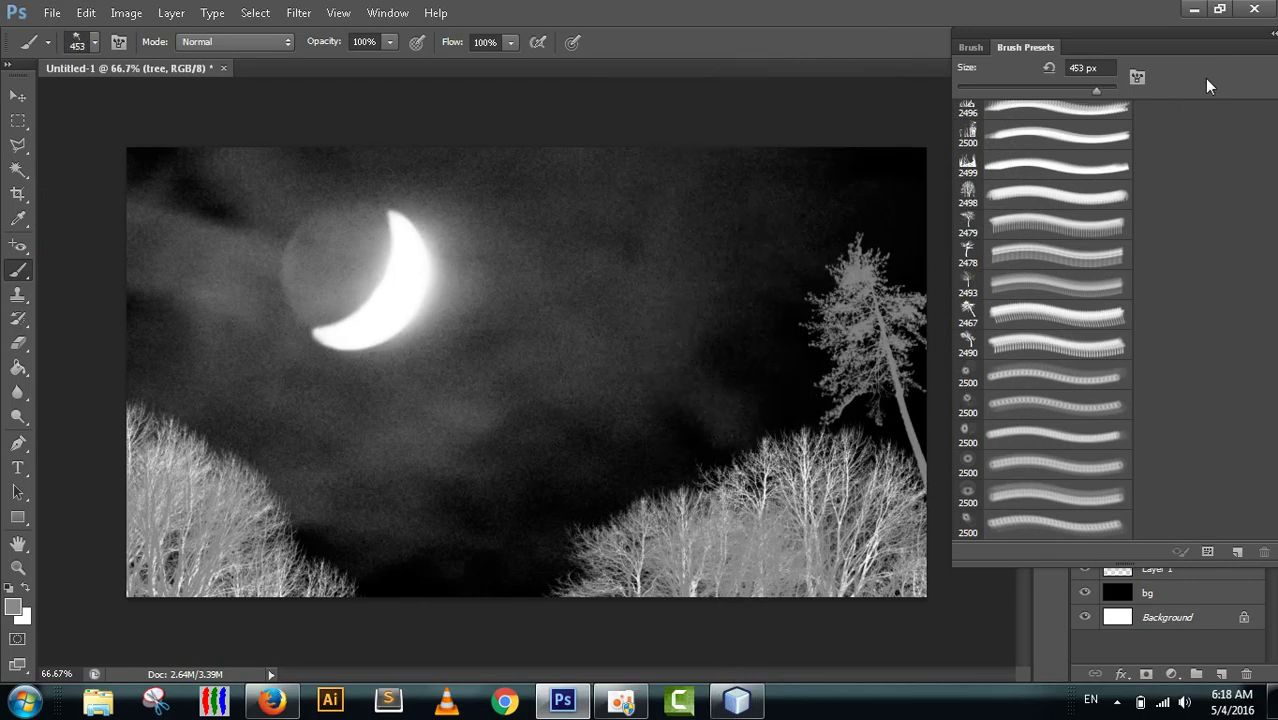
{"action": "left_click", "coordinate": [1271, 36]}
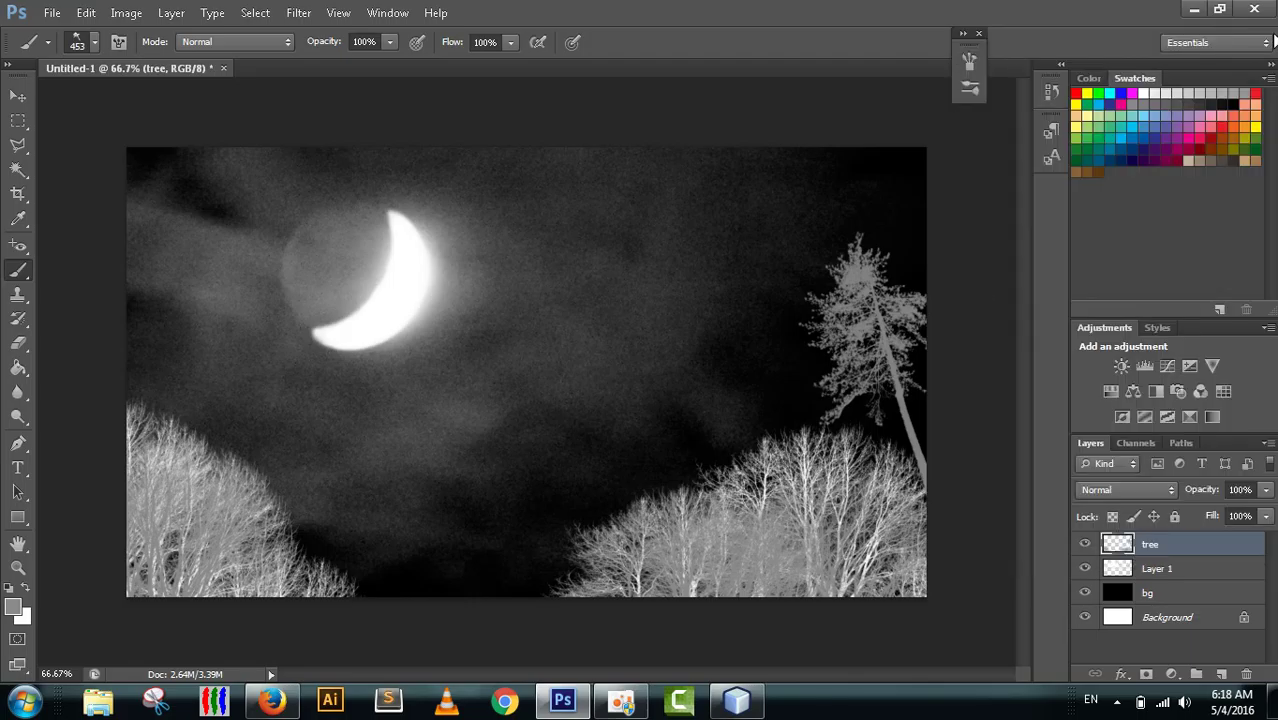
Start Save As with the Desktop as the location and JPEG as the format.
{"action": "left_click", "coordinate": [18, 95]}
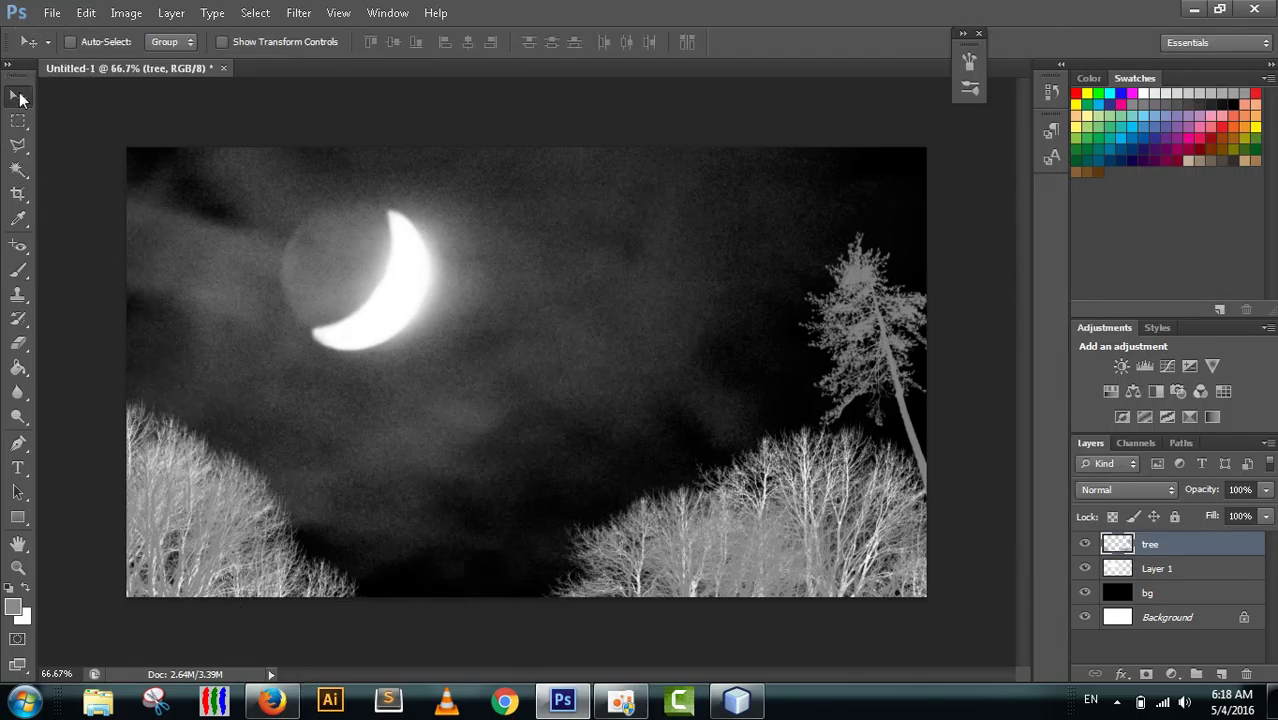
{"action": "left_click", "coordinate": [45, 14]}
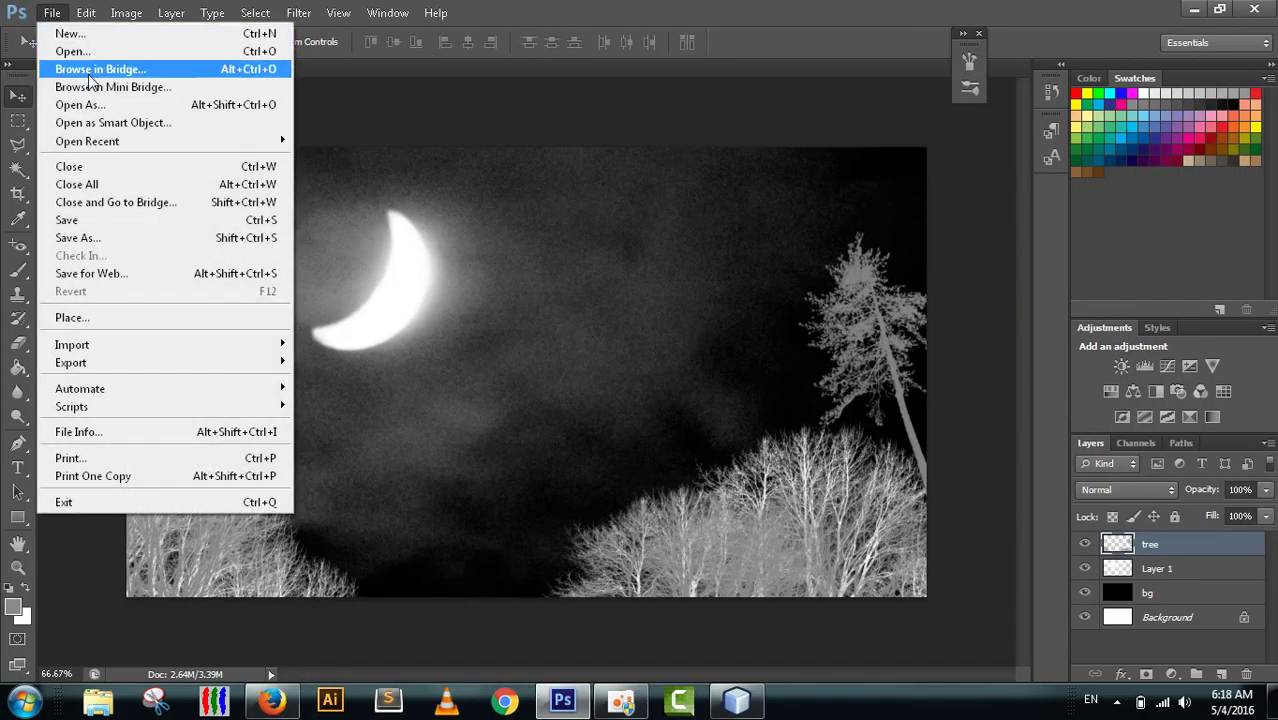
{"action": "left_click", "coordinate": [118, 239]}
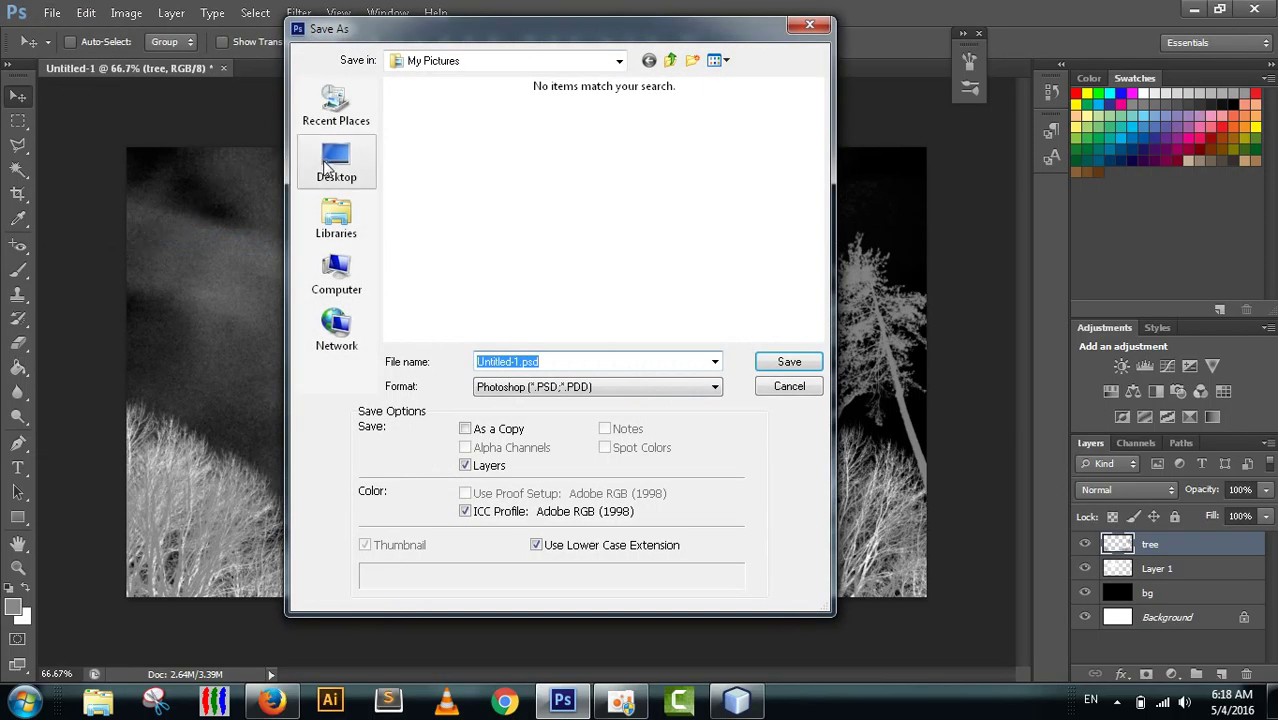
{"action": "left_click", "coordinate": [336, 162]}
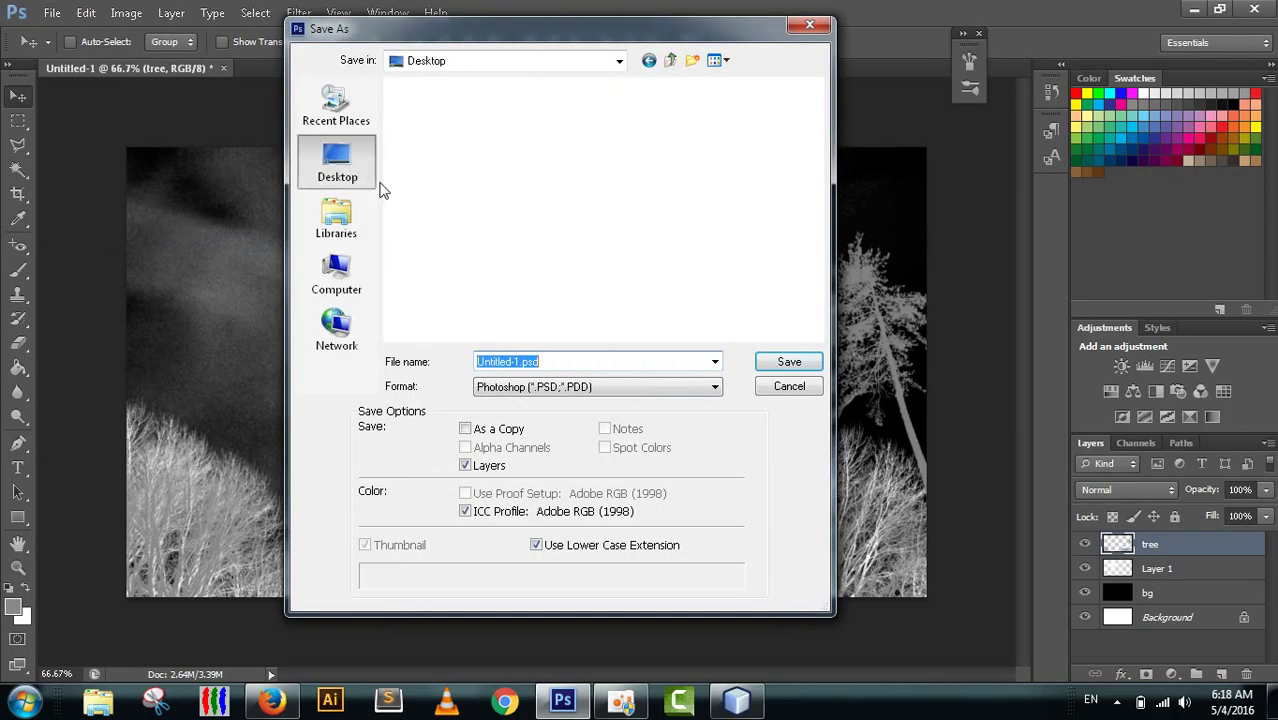
{"action": "left_click", "coordinate": [535, 362]}
{"action": "left_click", "coordinate": [535, 390]}
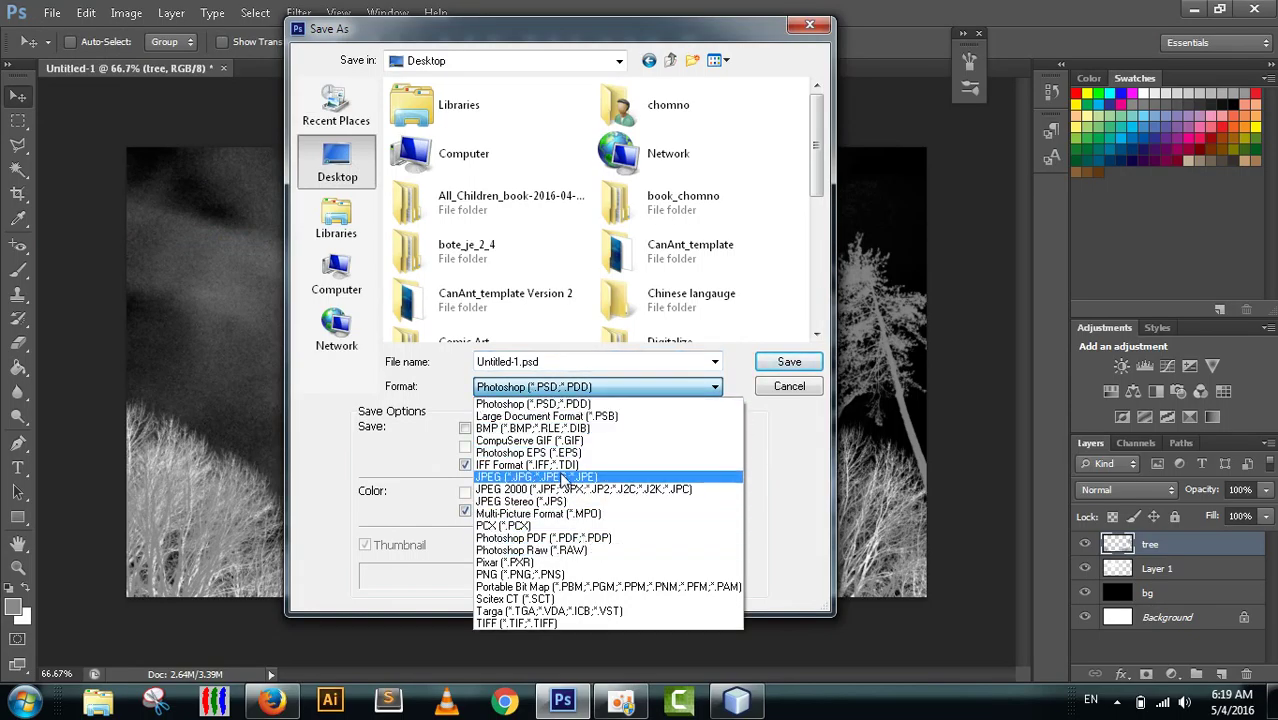
{"action": "left_click", "coordinate": [540, 477]}
Name the file 'night forest' and save it with High JPEG quality.
{"action": "left_click", "coordinate": [522, 362]}
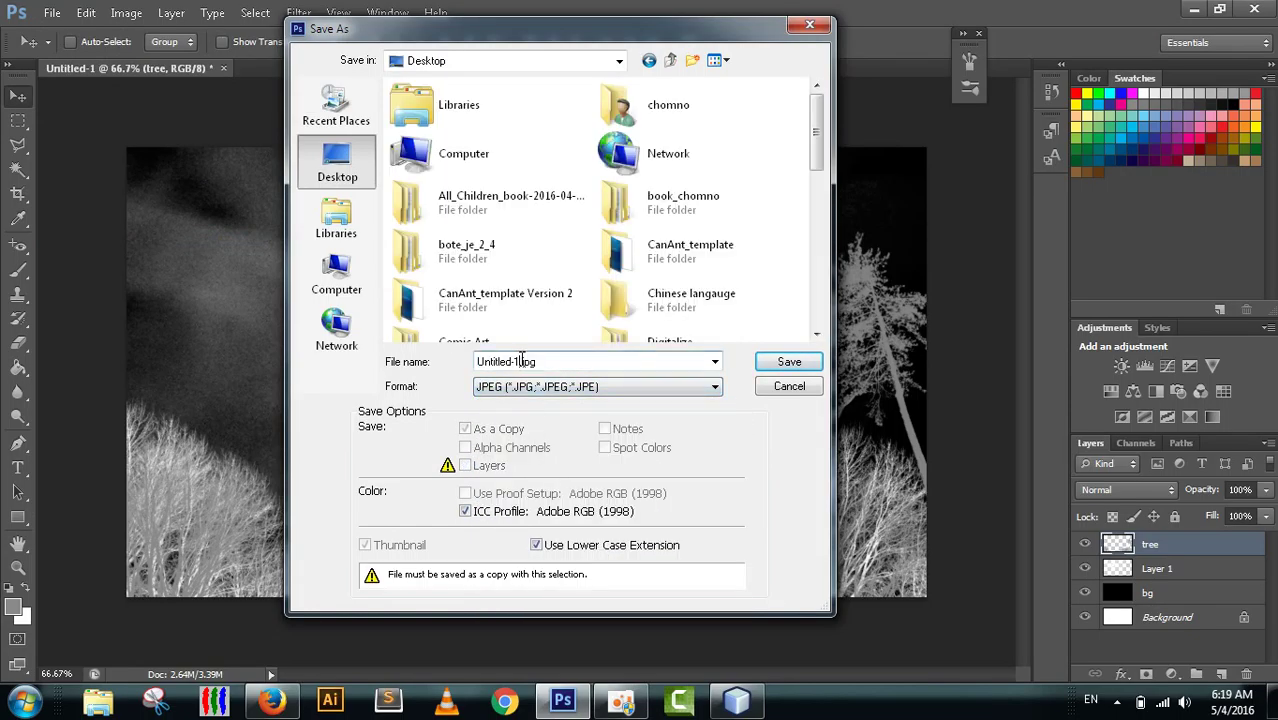
{"action": "left_click_drag", "start_coordinate": [522, 362], "coordinate": [327, 360]}
{"action": "type", "text": "nig"}
{"action": "type", "text": "ht fo"}
{"action": "type", "text": "rest"}
{"action": "key", "text": "Return"}
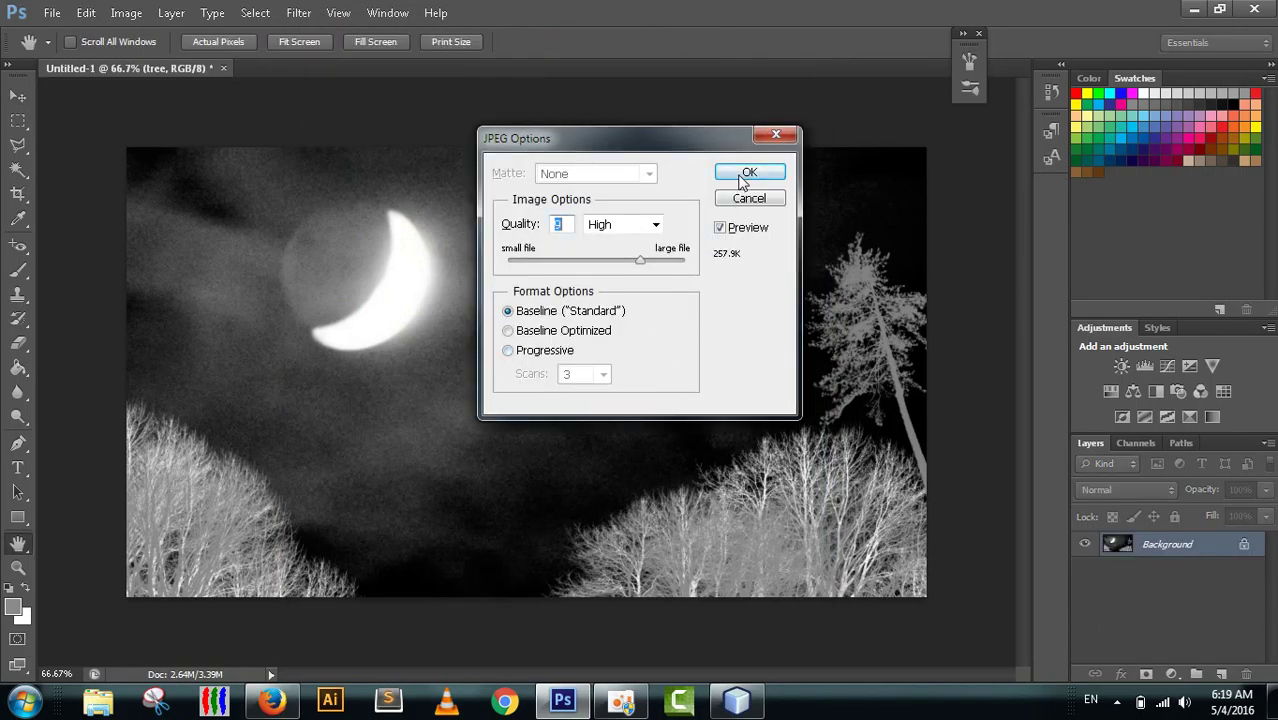
{"action": "left_click", "coordinate": [737, 174]}
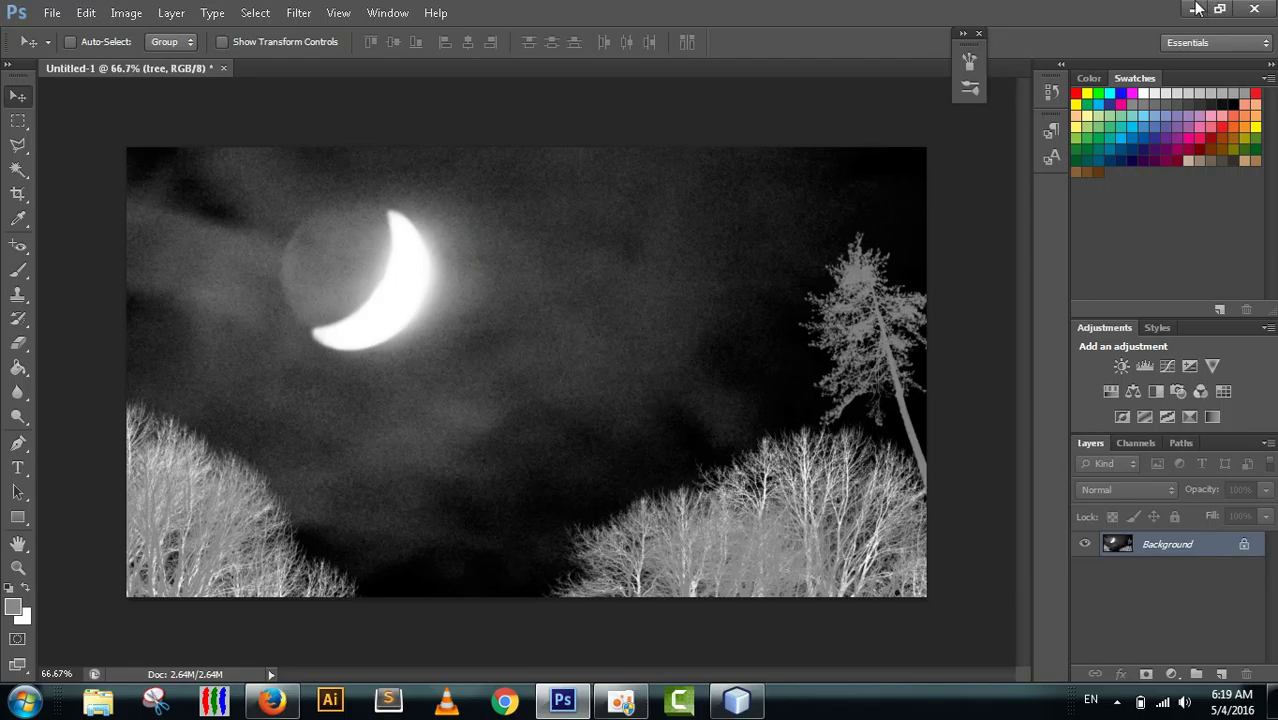
Minimize Photoshop and open night forest.jpg from the desktop in Windows Photo Viewer, zooming to inspect it.
{"action": "left_click", "coordinate": [1196, 8]}
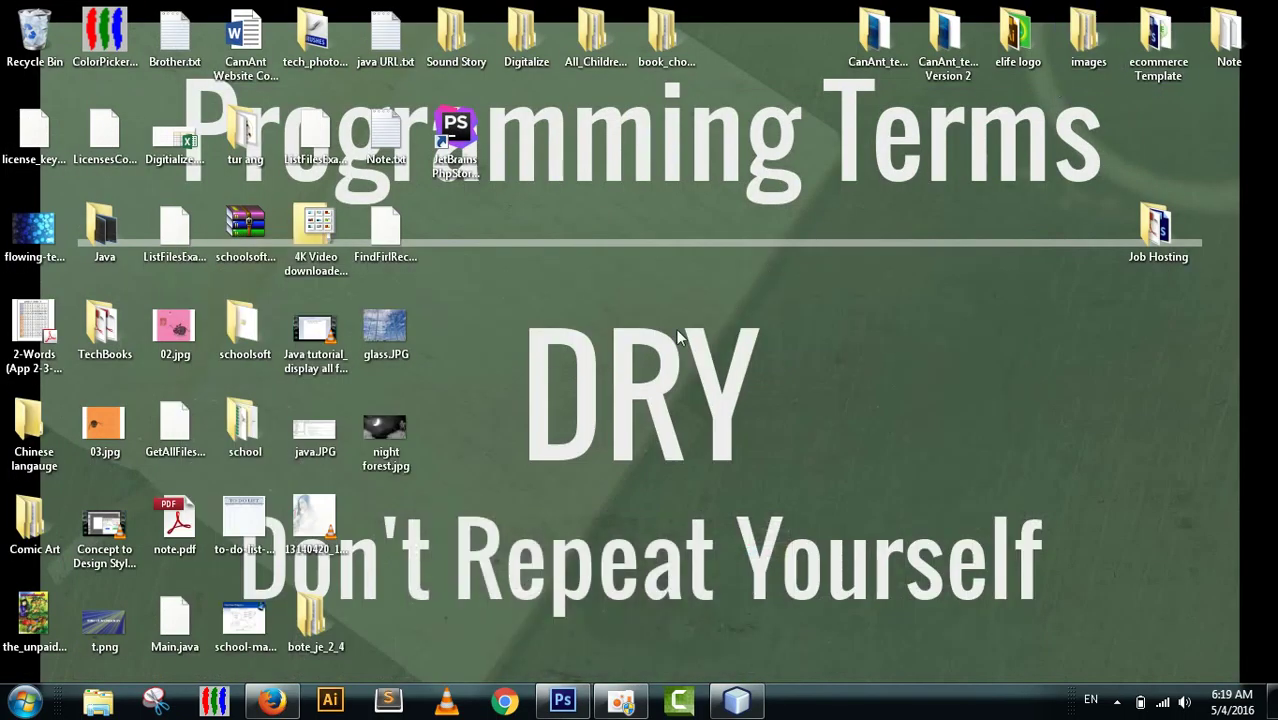
{"action": "left_click", "coordinate": [391, 449]}
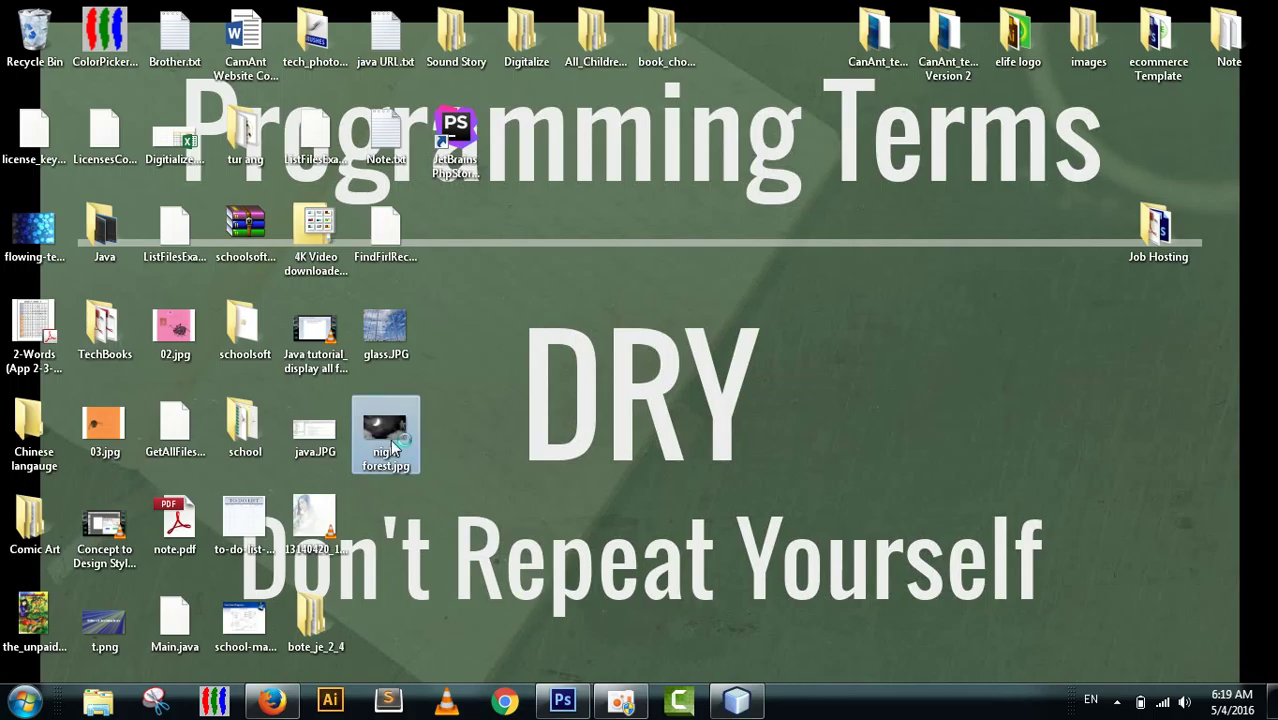
{"action": "double_click", "coordinate": [391, 447]}
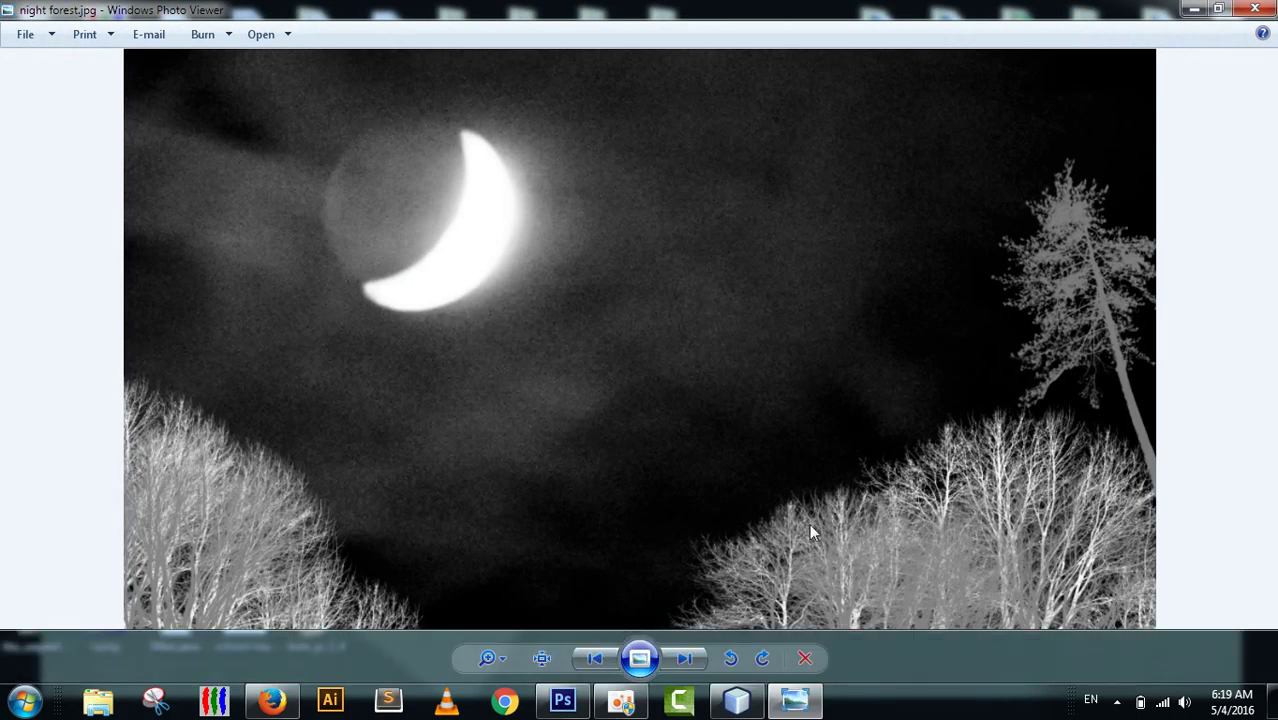
{"action": "scroll", "coordinate": [809, 523], "scroll_direction": "up", "scroll_amount": 2}
{"action": "scroll", "coordinate": [844, 505], "scroll_direction": "up", "scroll_amount": 2}
{"action": "scroll", "coordinate": [826, 471], "scroll_direction": "down", "scroll_amount": 4}
{"action": "left_click", "coordinate": [630, 703]}
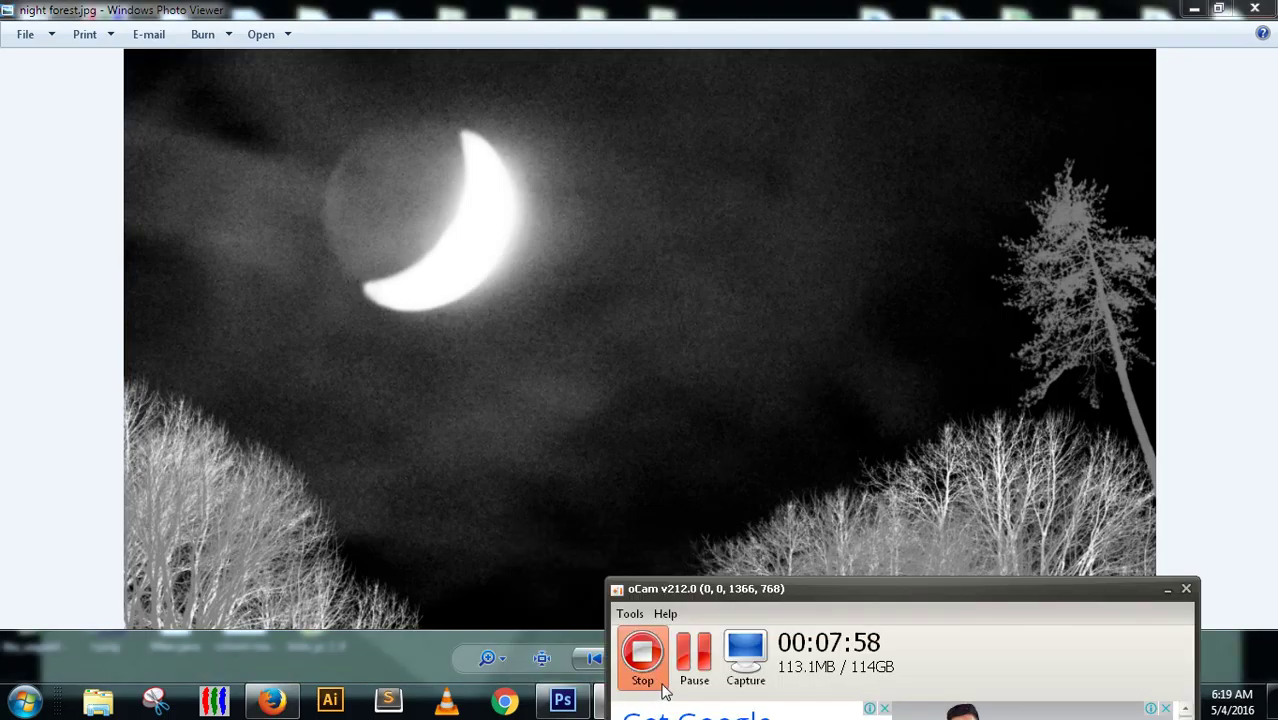